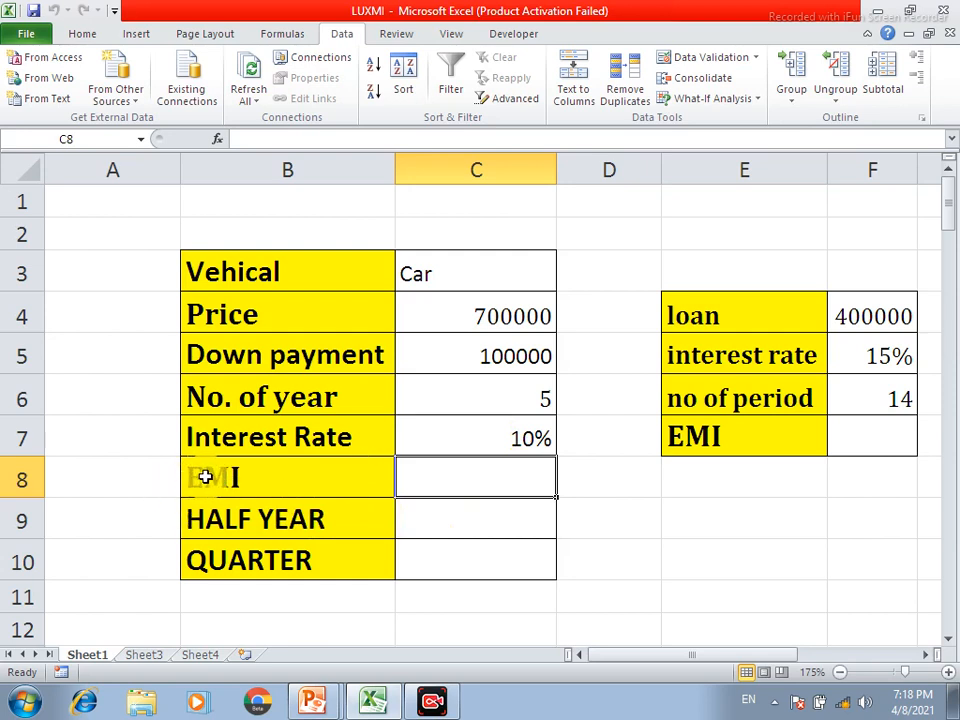
Step: Enter the monthly EMI formula =PMT(C7/12,C6*12,C4-C5) in cell C8
left_click(427, 482)
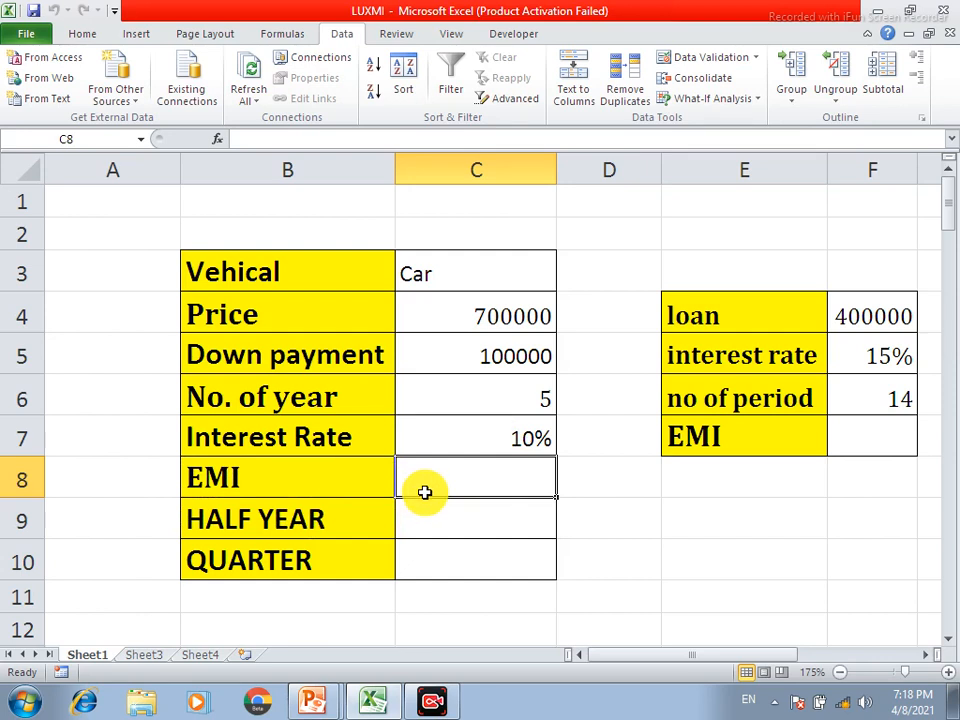
type("=")
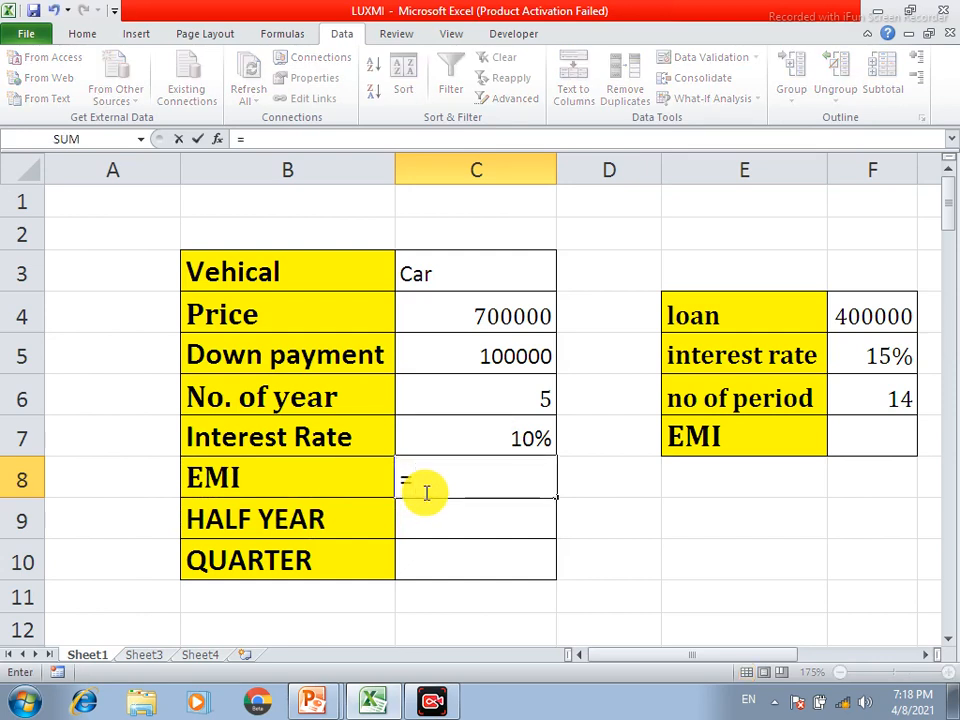
type("PMT")
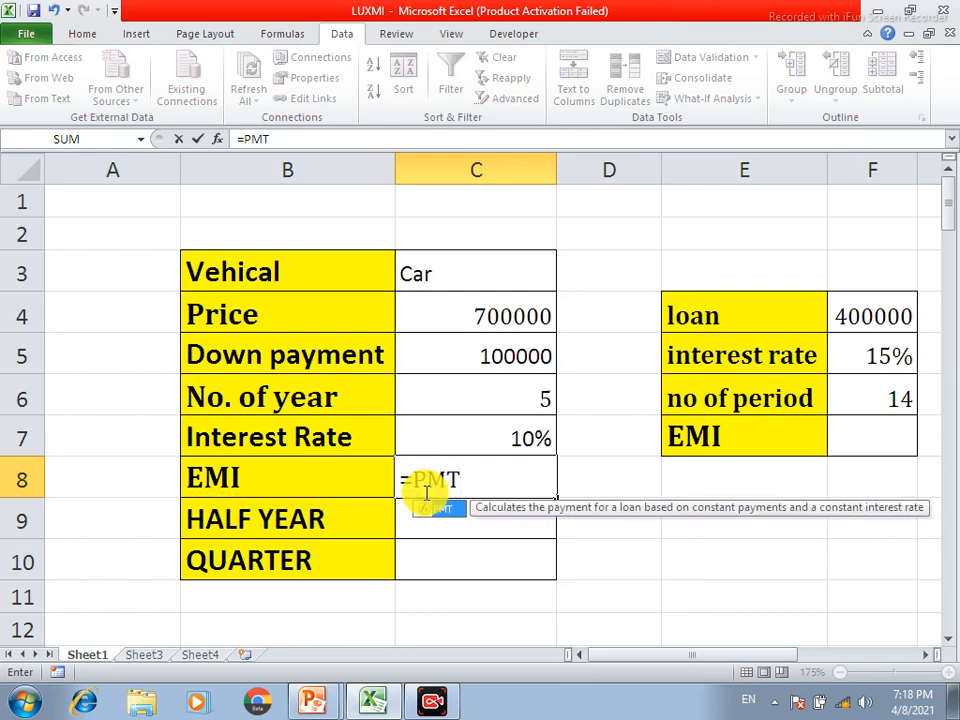
type("(")
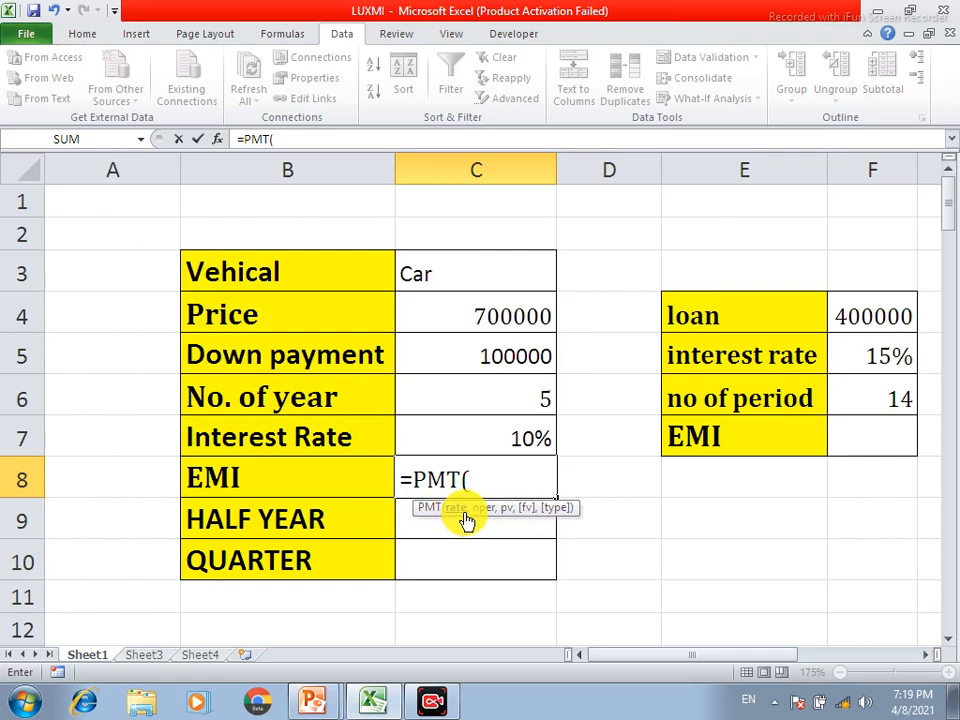
left_click(510, 441)
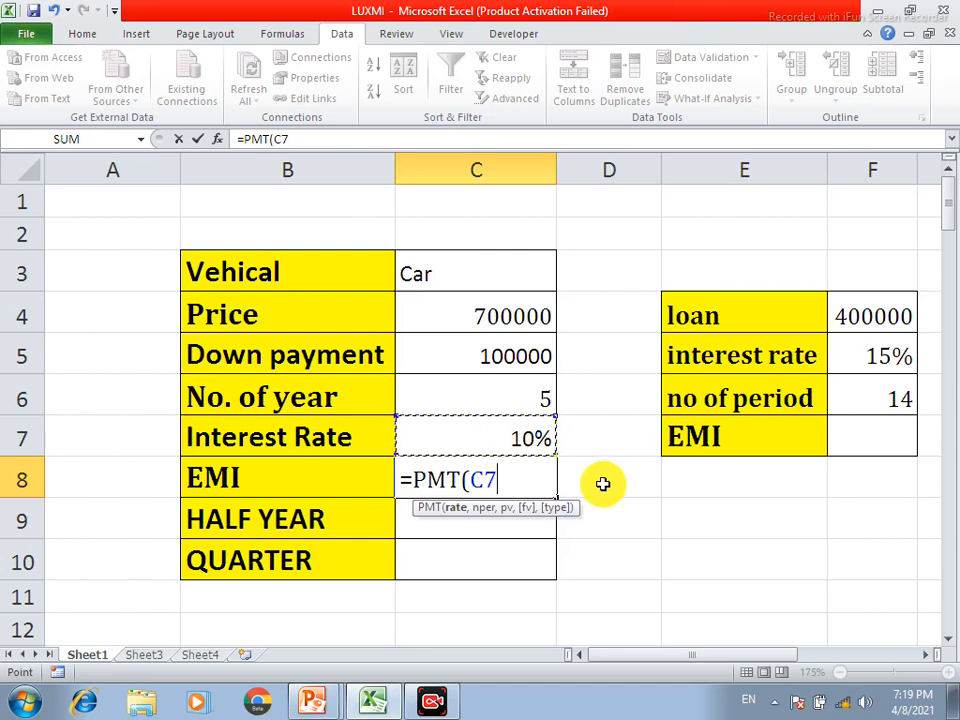
type("/12")
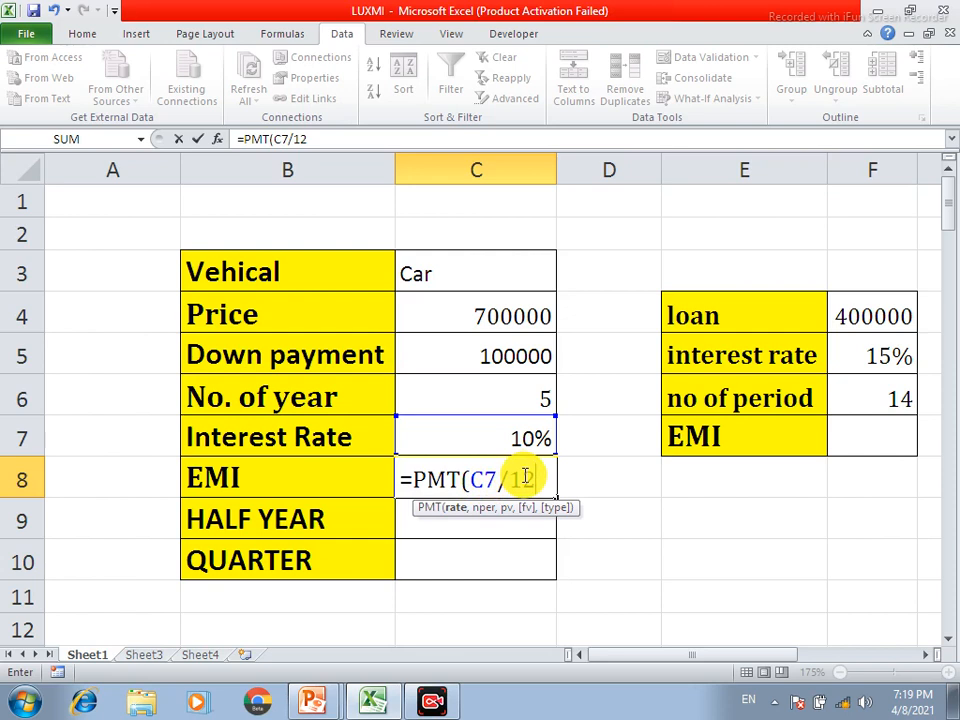
type(",")
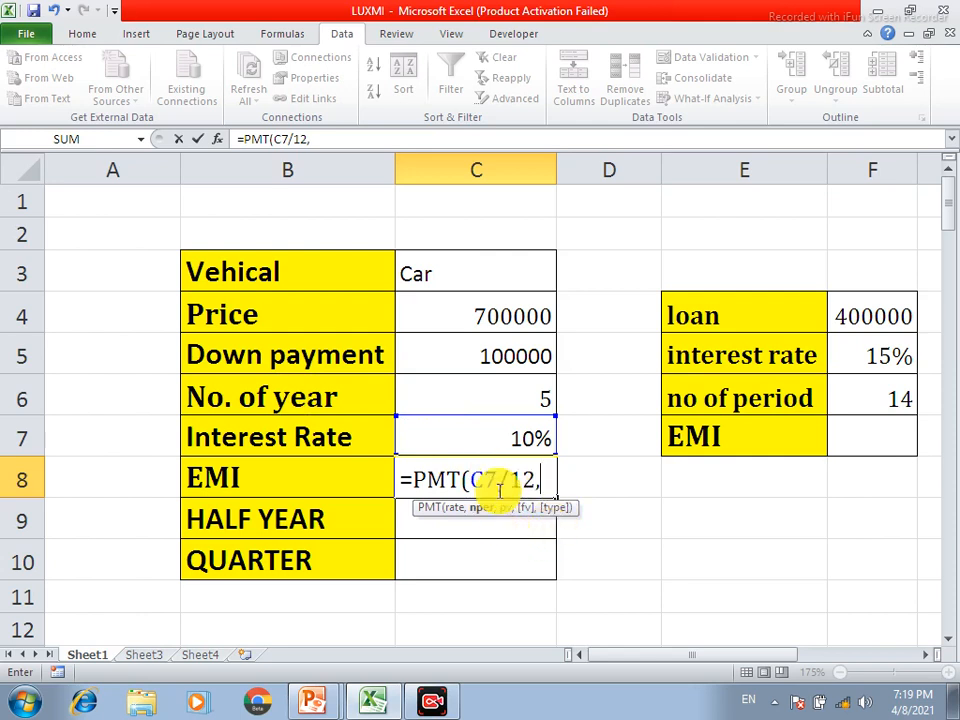
left_click(516, 398)
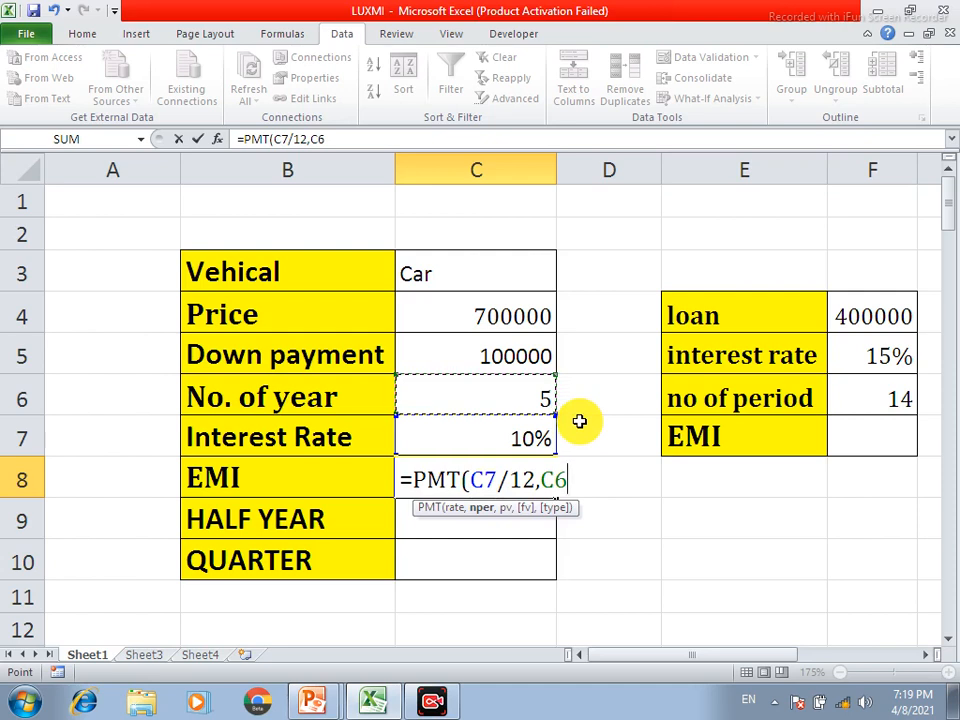
type("*12,")
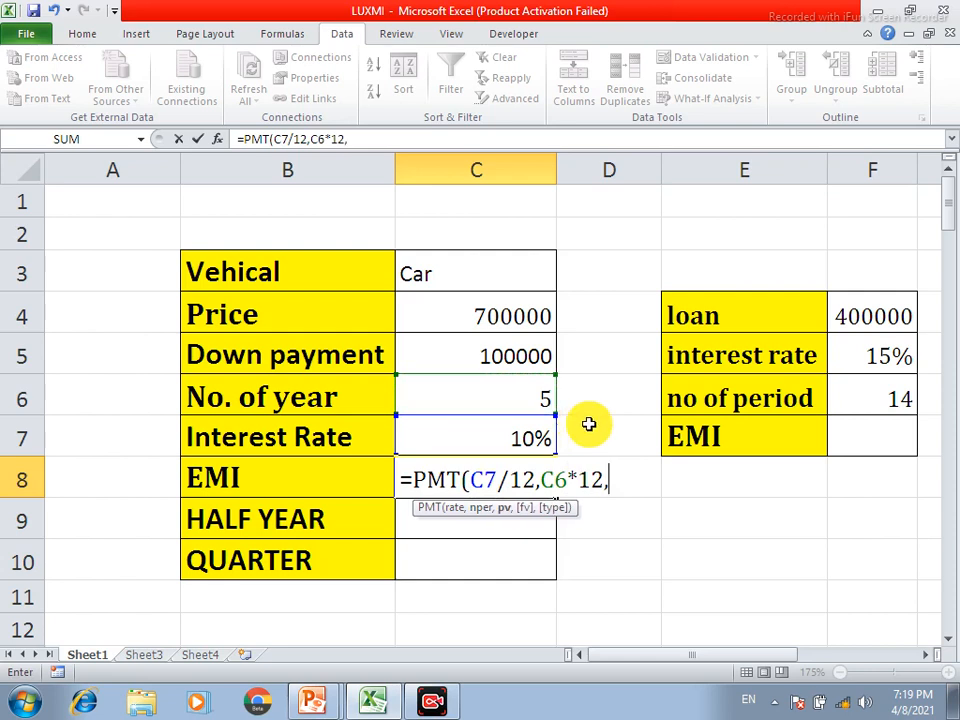
left_click(507, 309)
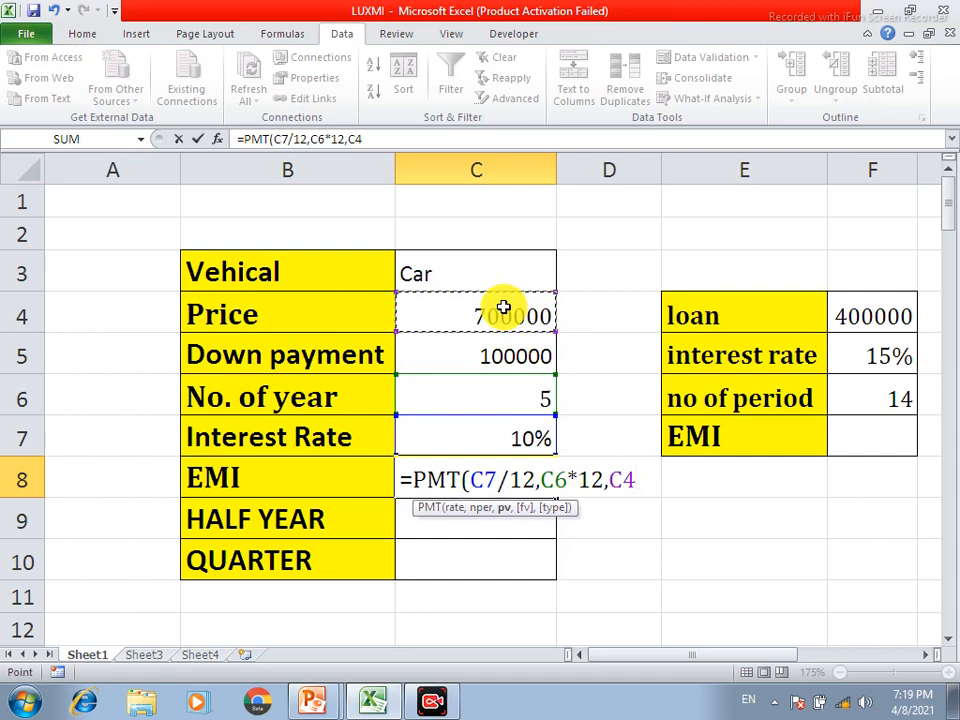
type("-")
left_click(483, 353)
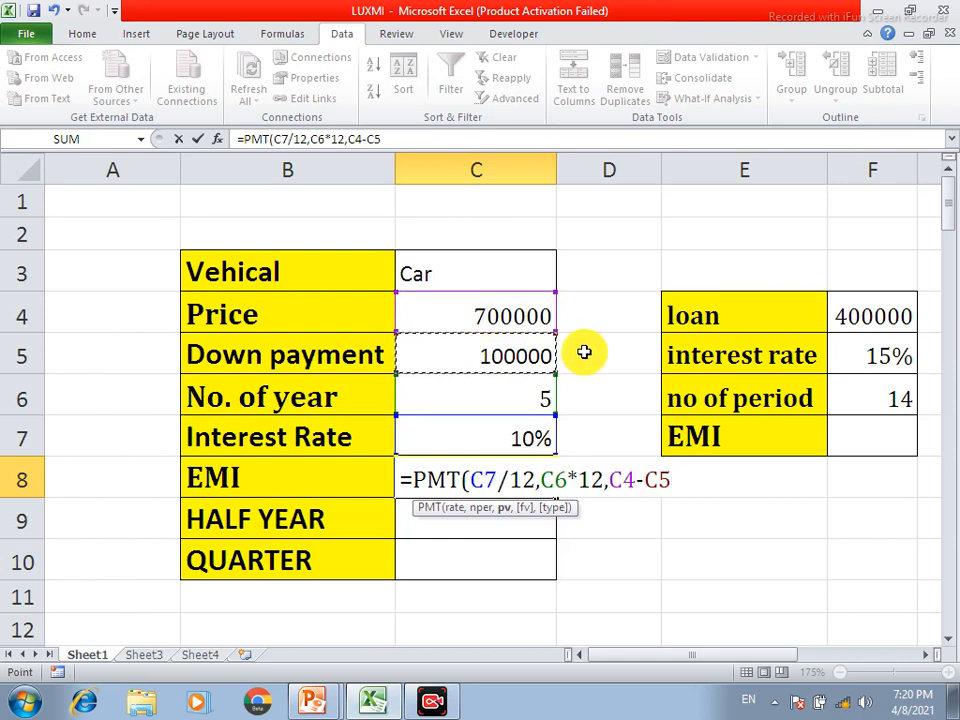
type(")")
key("Return")
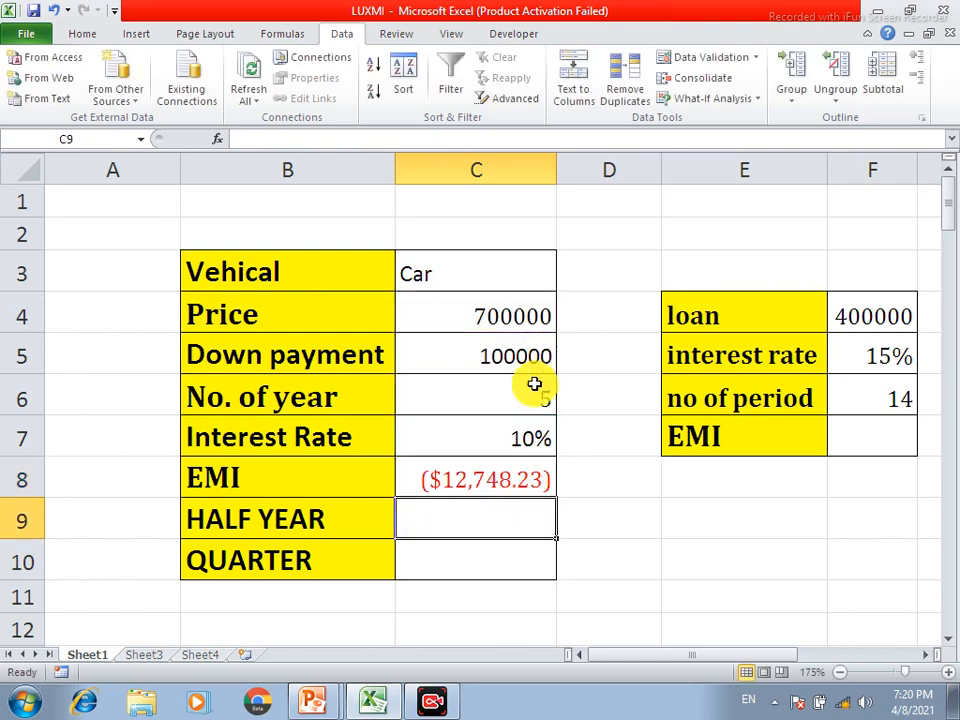
Step: Format the EMI value in C8 with the comma style and no decimal places
left_click(473, 489)
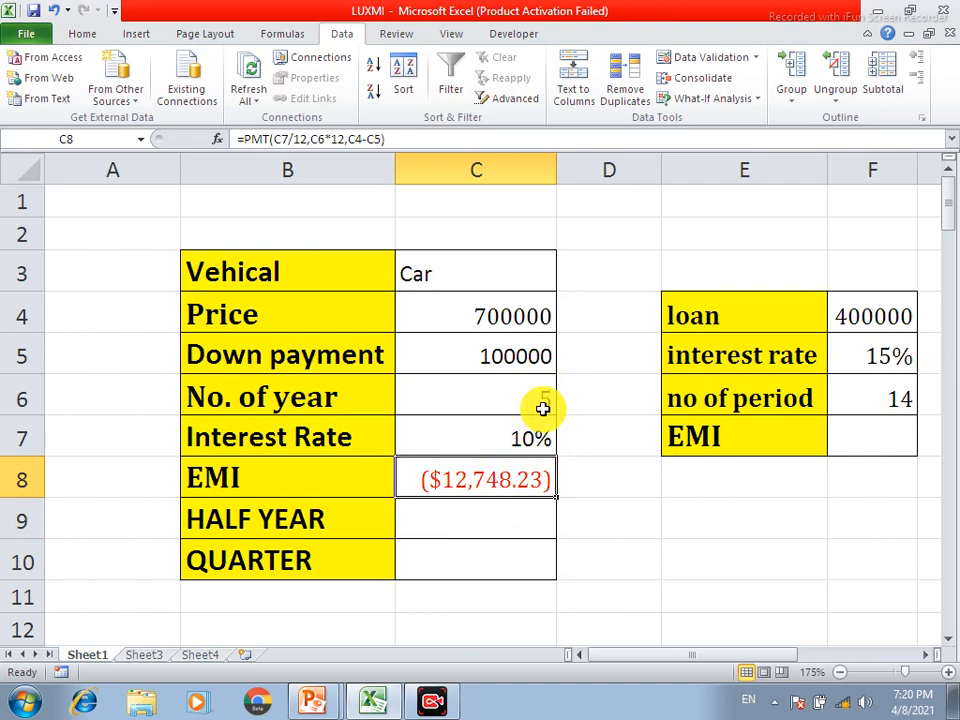
left_click(445, 477)
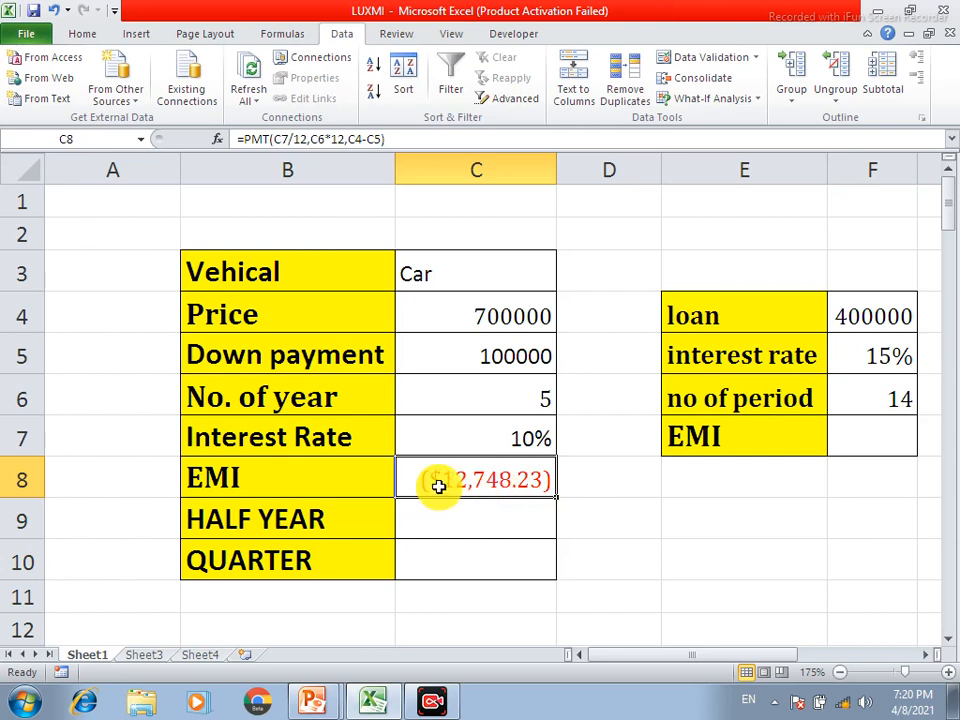
left_click(88, 35)
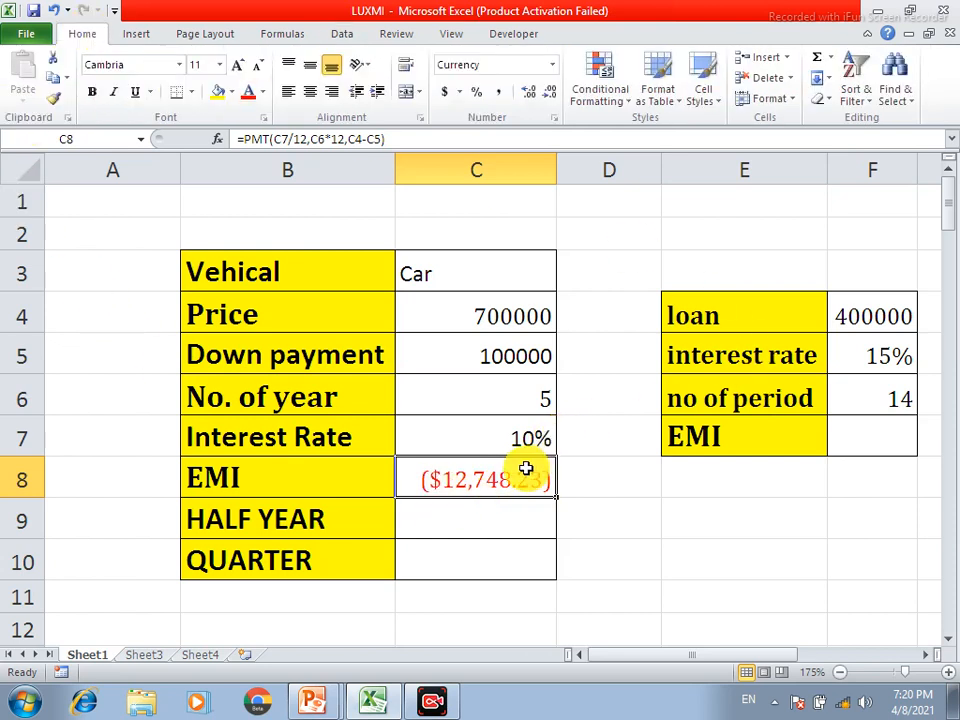
left_click(500, 98)
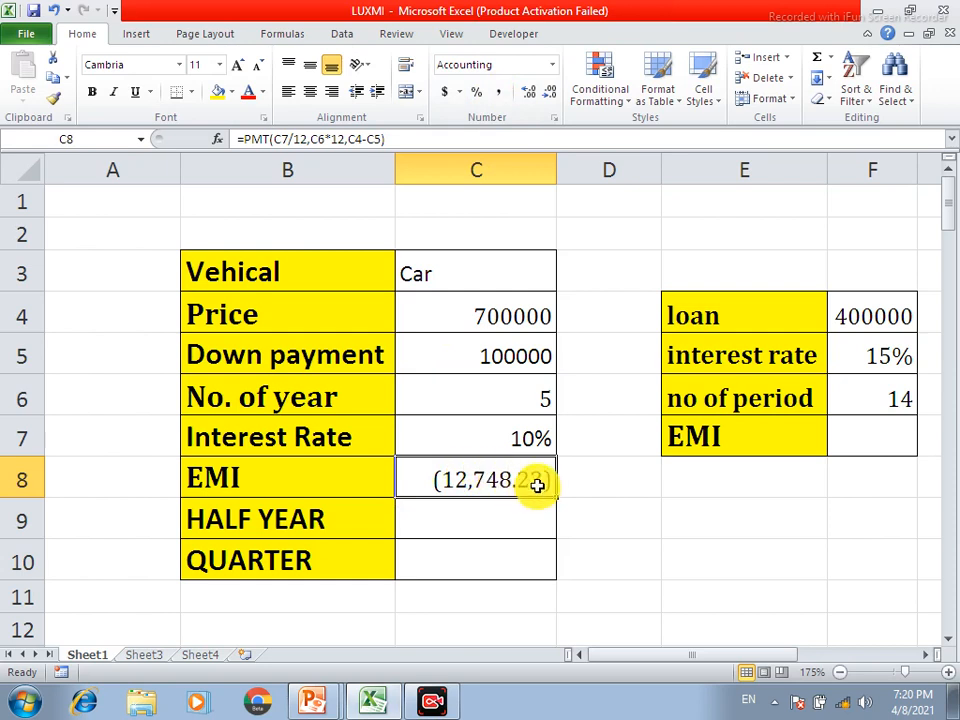
left_click(549, 101)
left_click(550, 101)
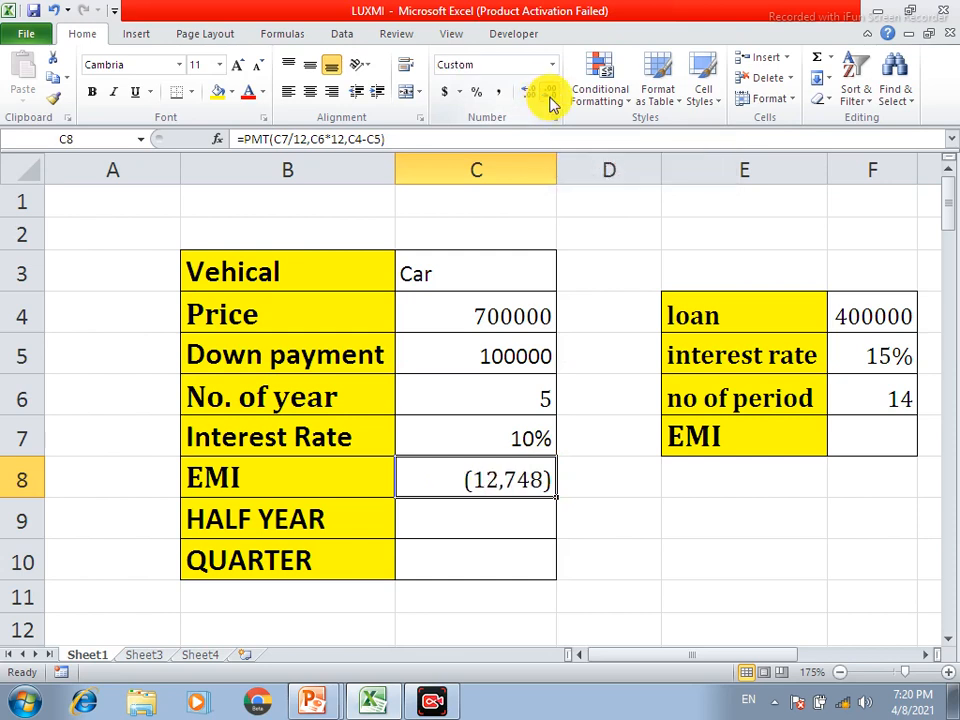
Step: Enter the half-yearly payment formula =PMT(C7/2,C6*2,C4-C5) in cell C9
left_click(492, 521)
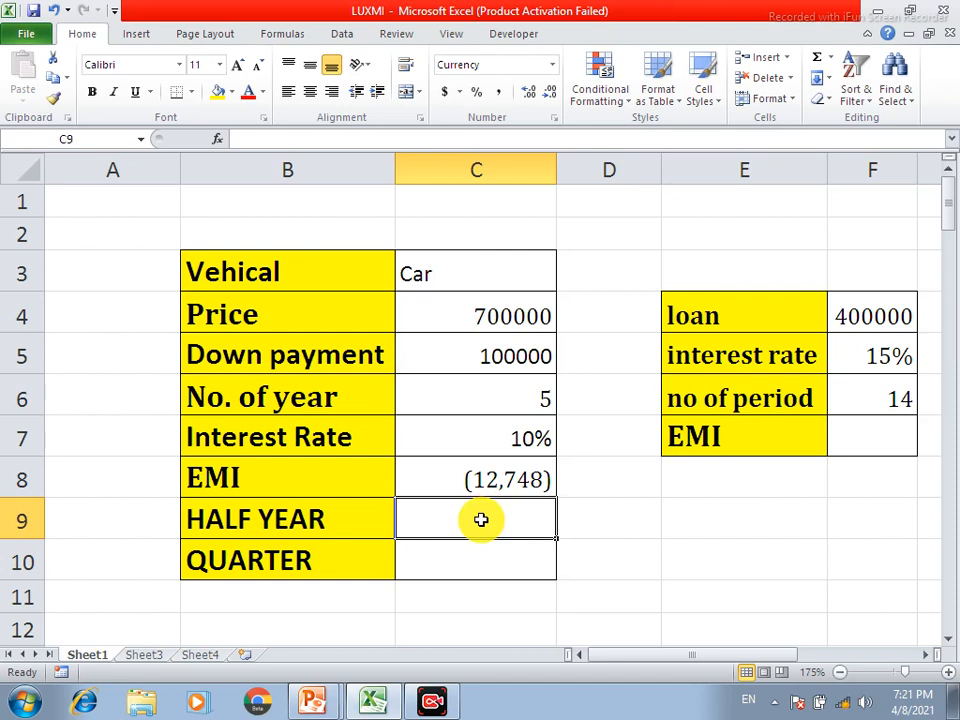
type("=")
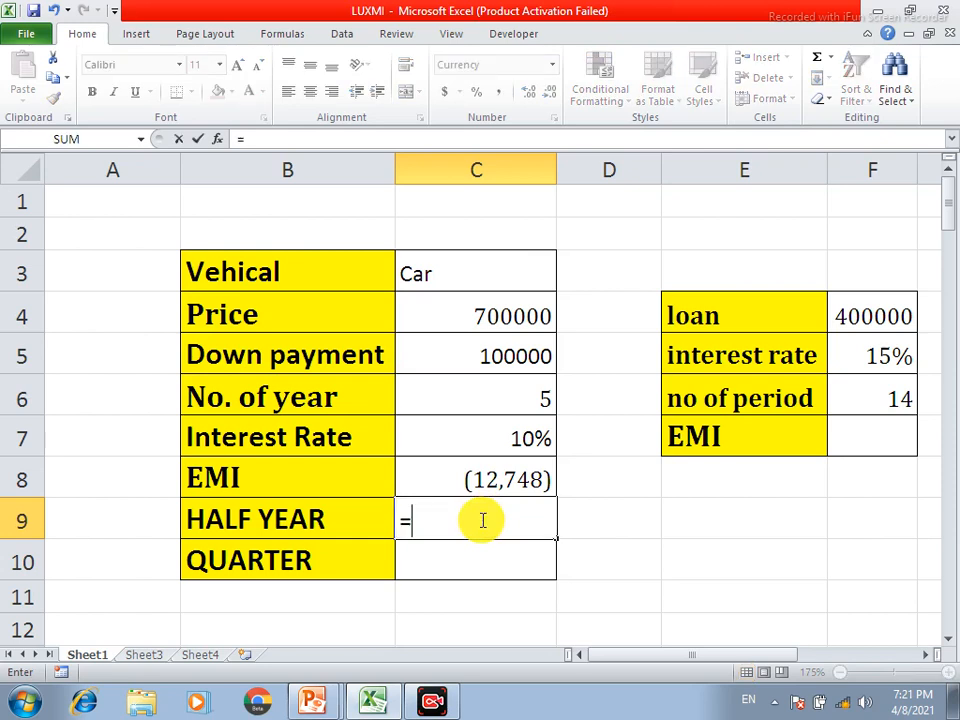
type("PMT")
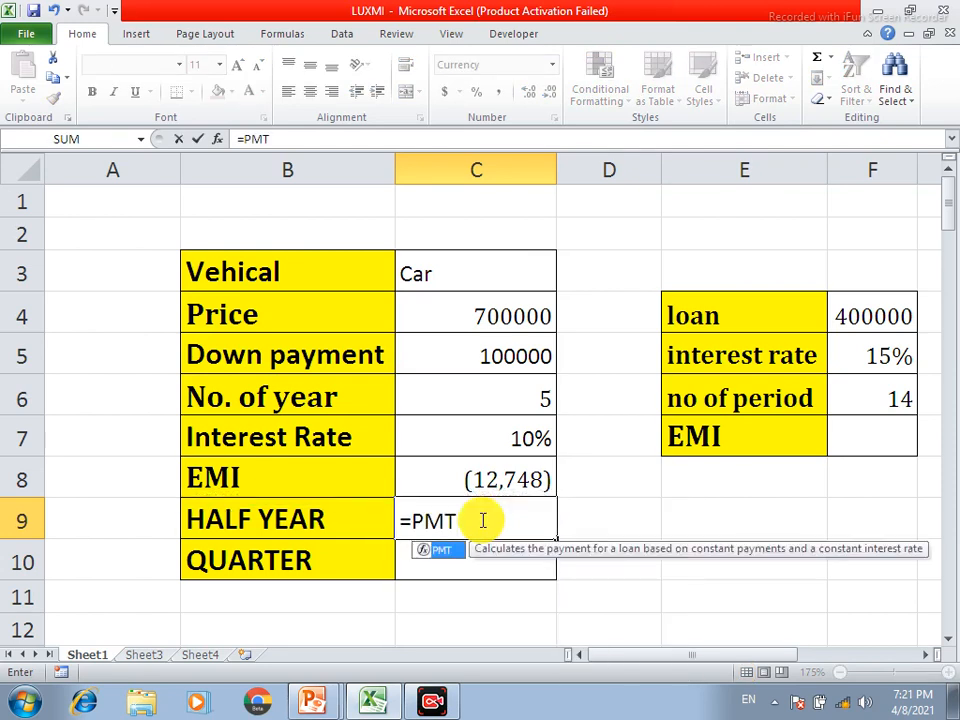
type("(")
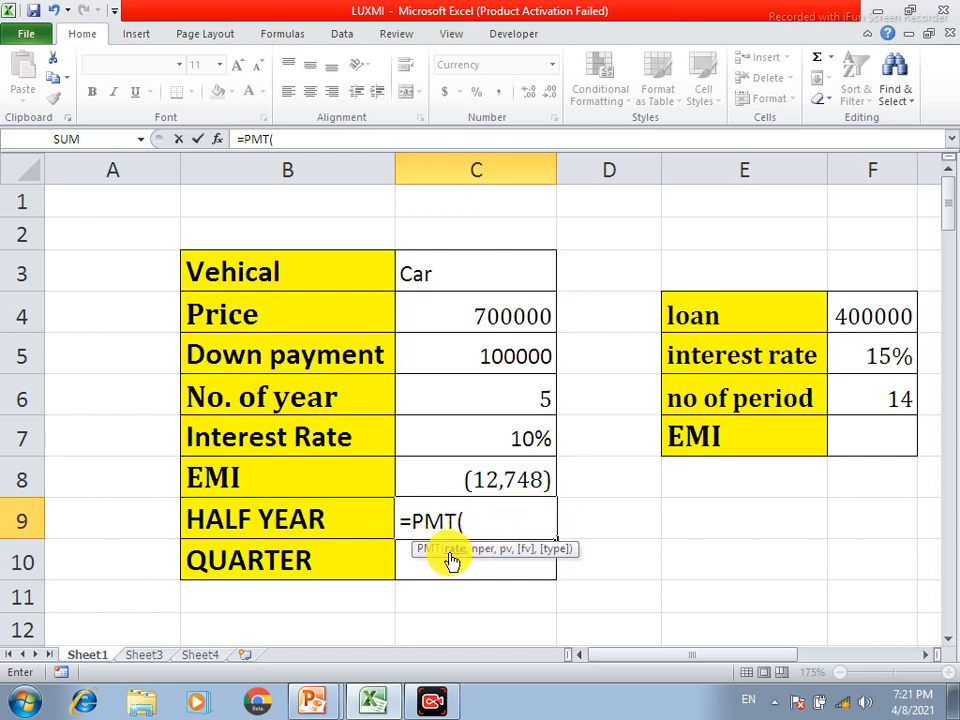
left_click(509, 446)
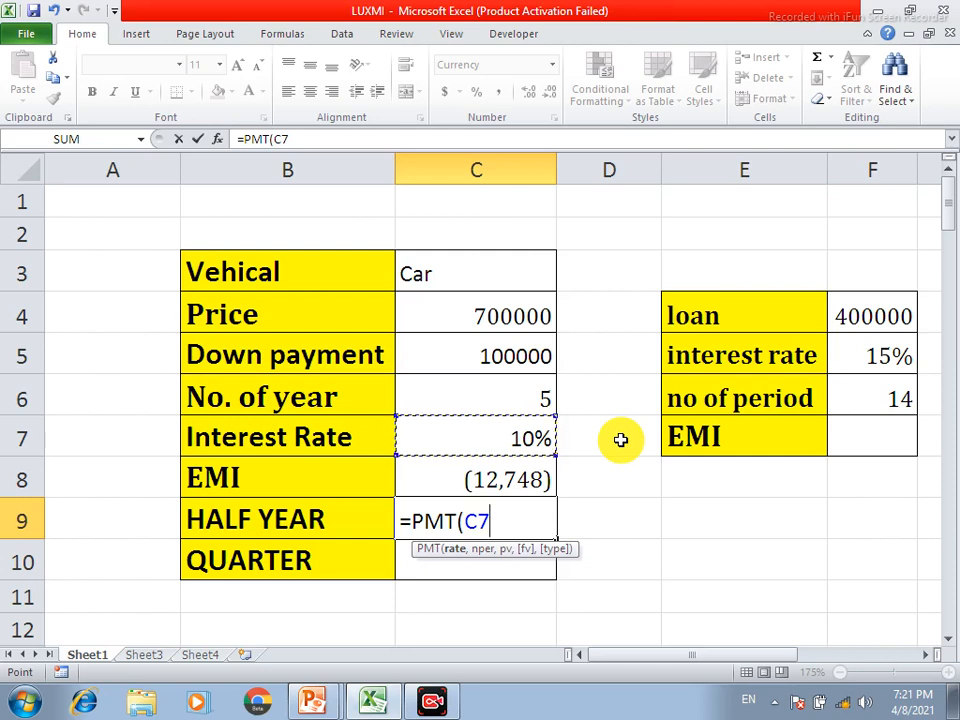
type("/2")
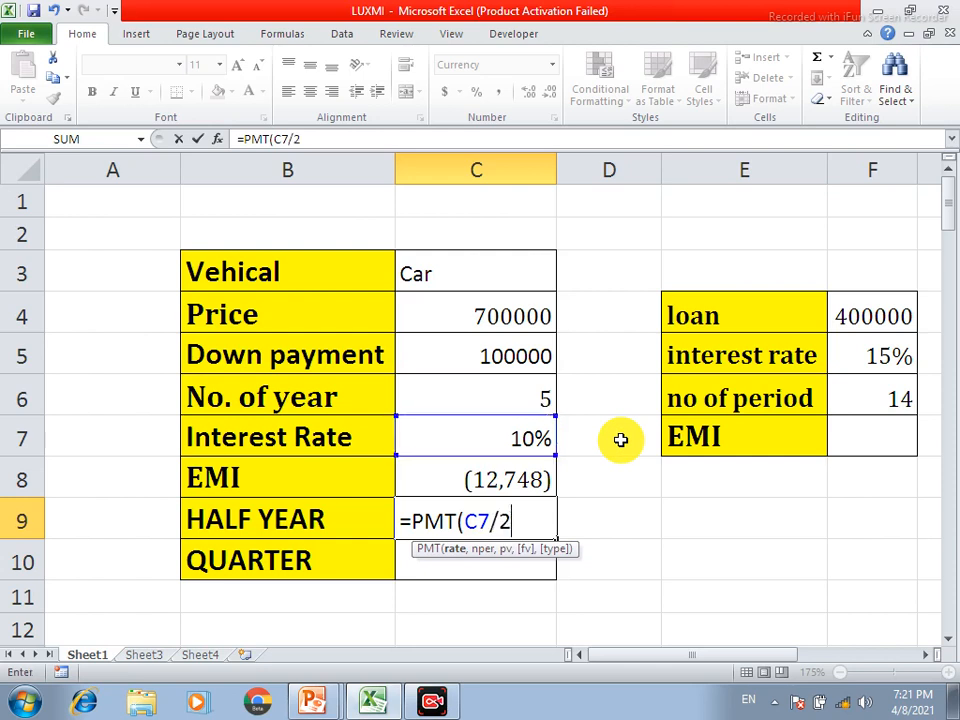
type(",")
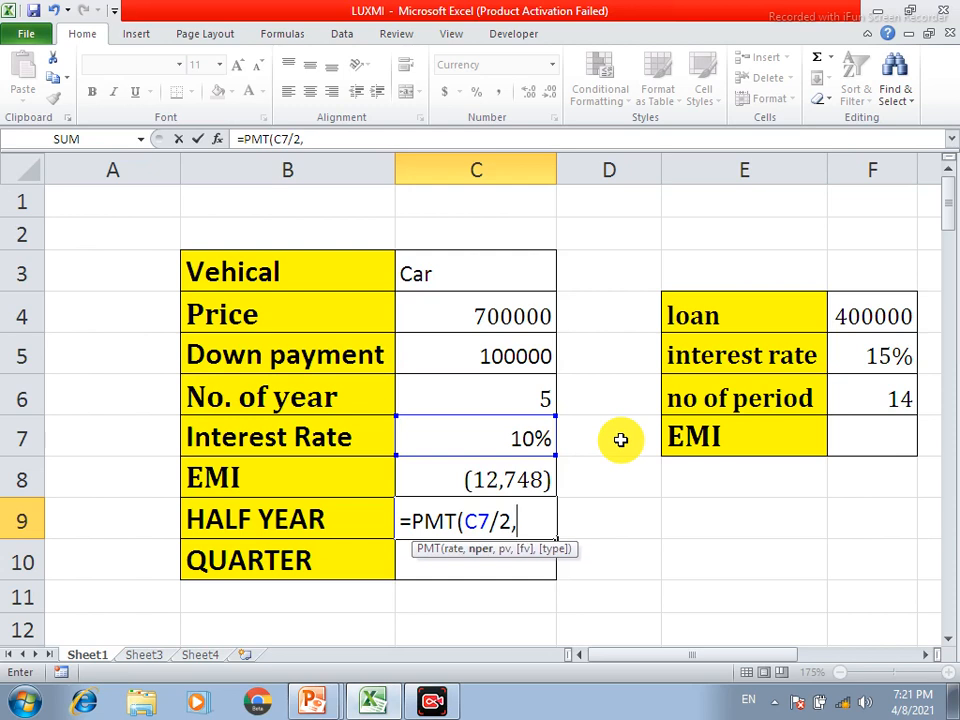
left_click(508, 396)
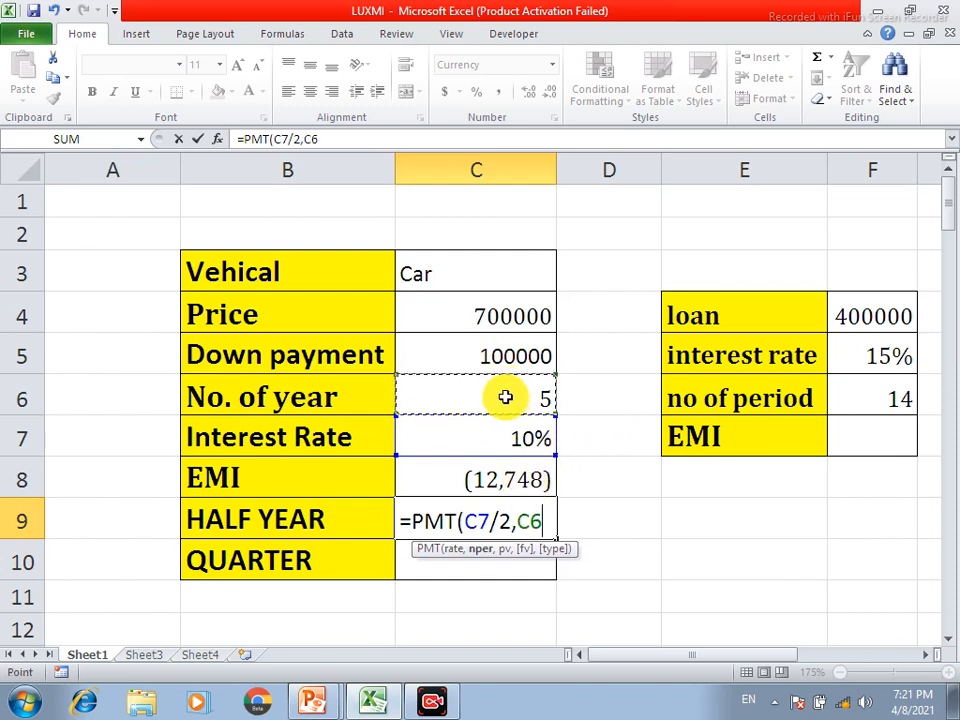
type("*2")
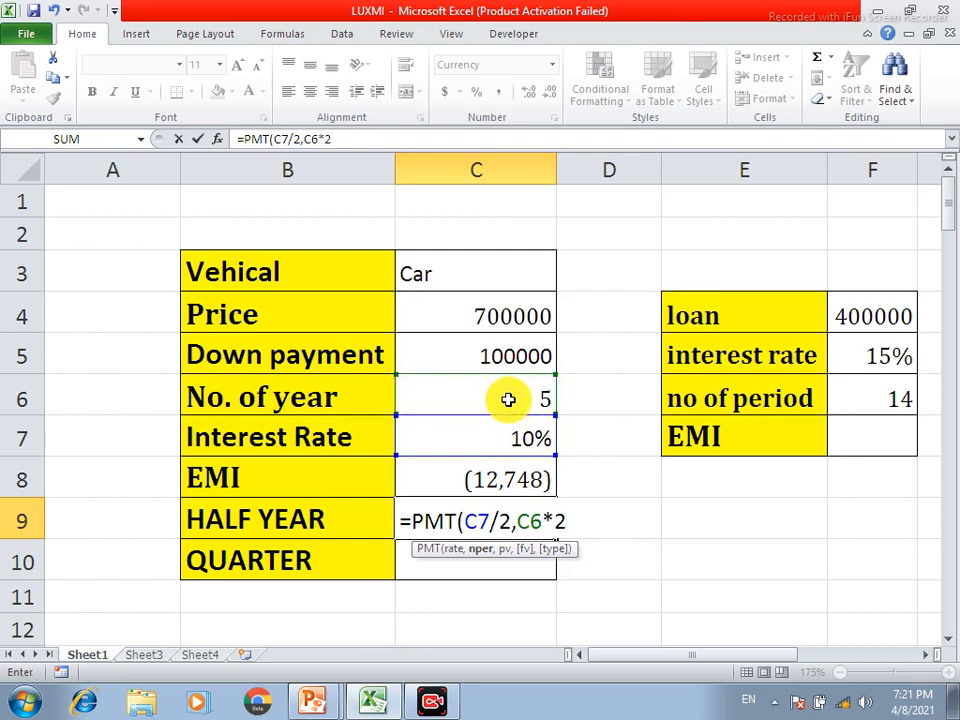
type(",")
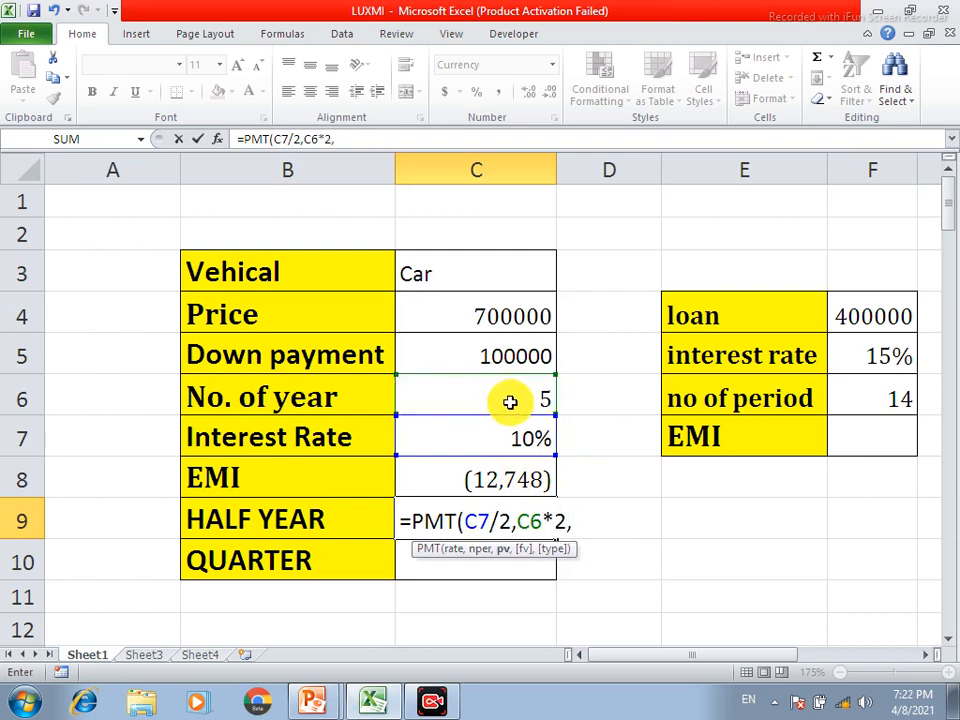
left_click(506, 313)
type("-")
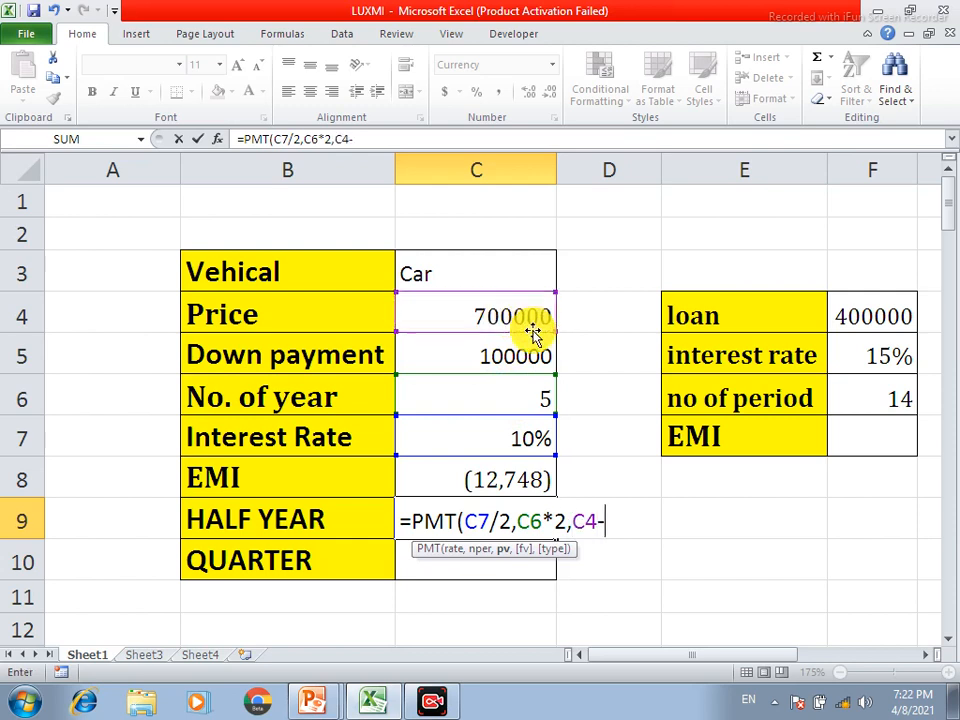
left_click(478, 349)
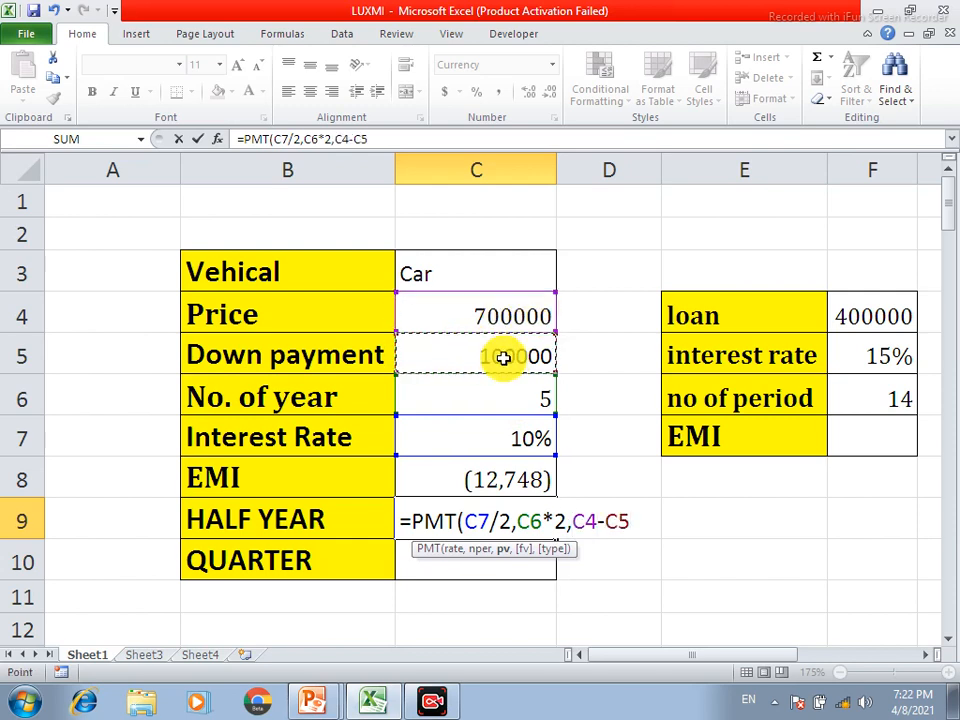
type(")")
key("Return")
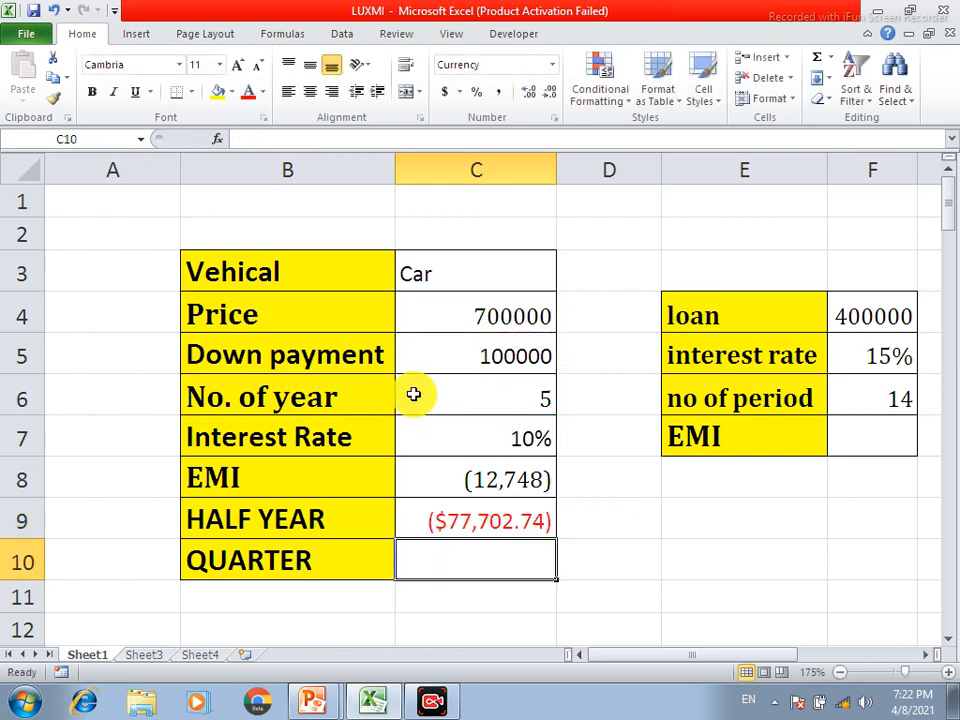
Step: Format the half-year payment in C9 with the comma style and no decimal places
left_click(480, 515)
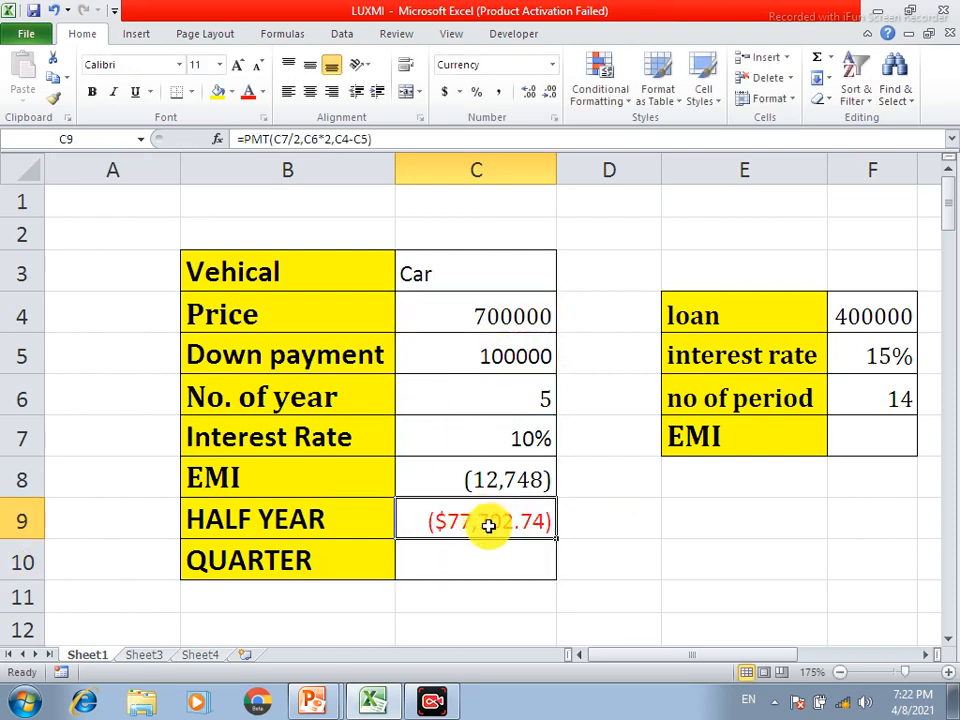
left_click(497, 95)
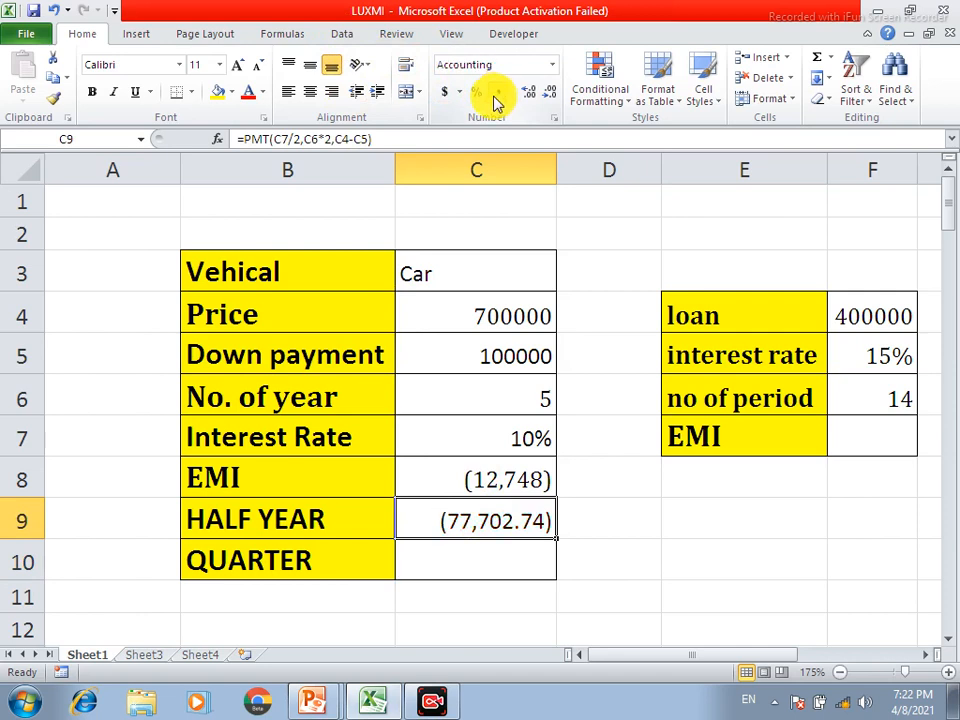
left_click(550, 97)
left_click(550, 97)
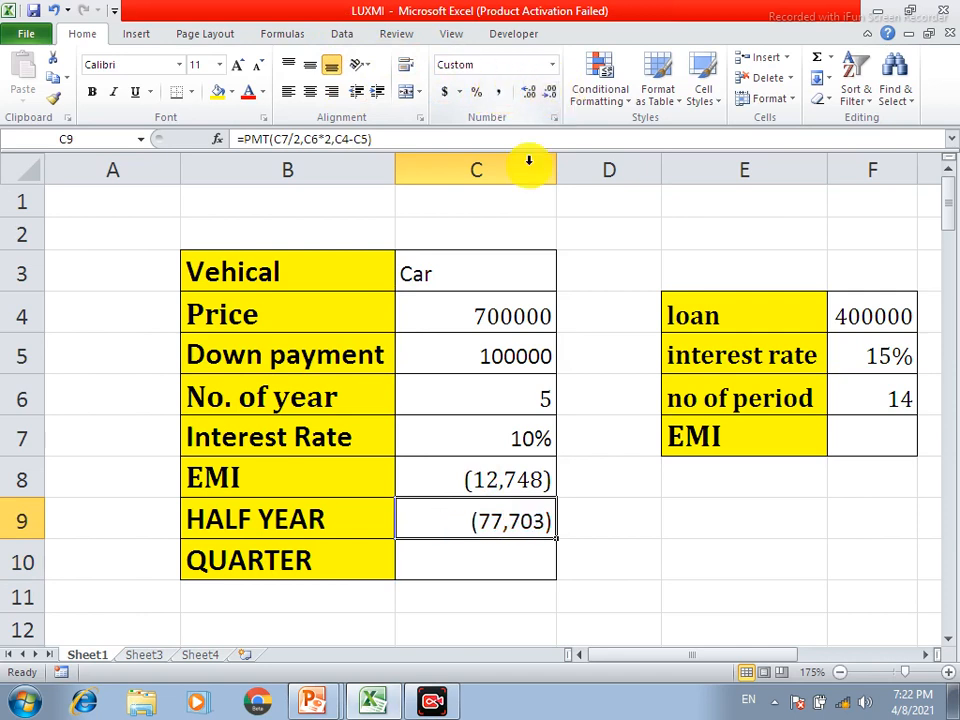
Step: Enter the quarterly payment formula =PMT(C7/4,C6*4,C4-C5) in cell C10
left_click(496, 564)
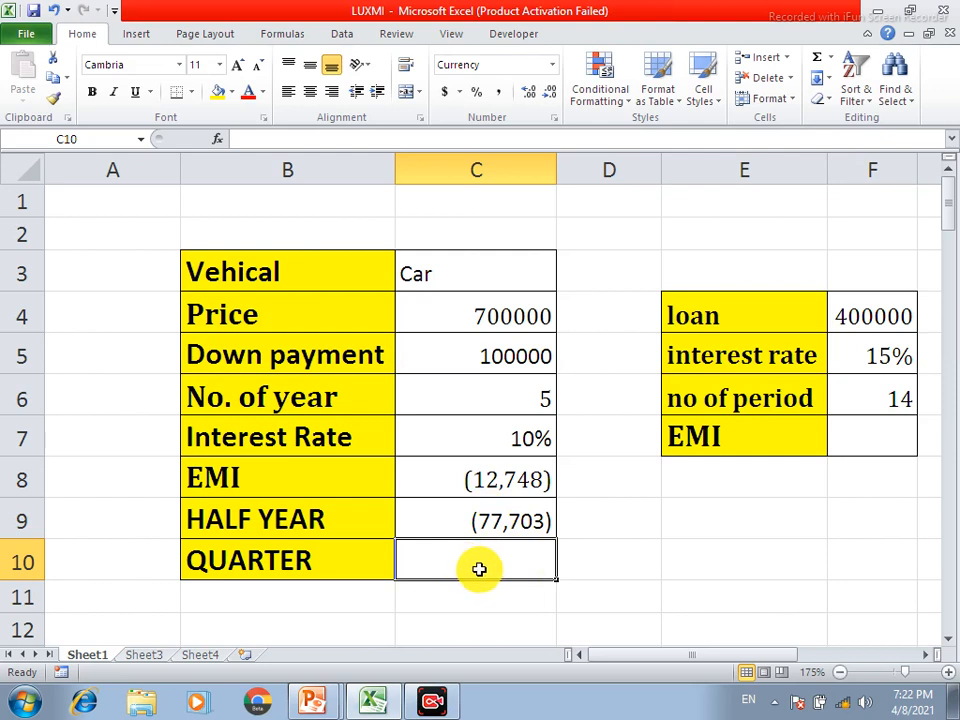
type("=PM")
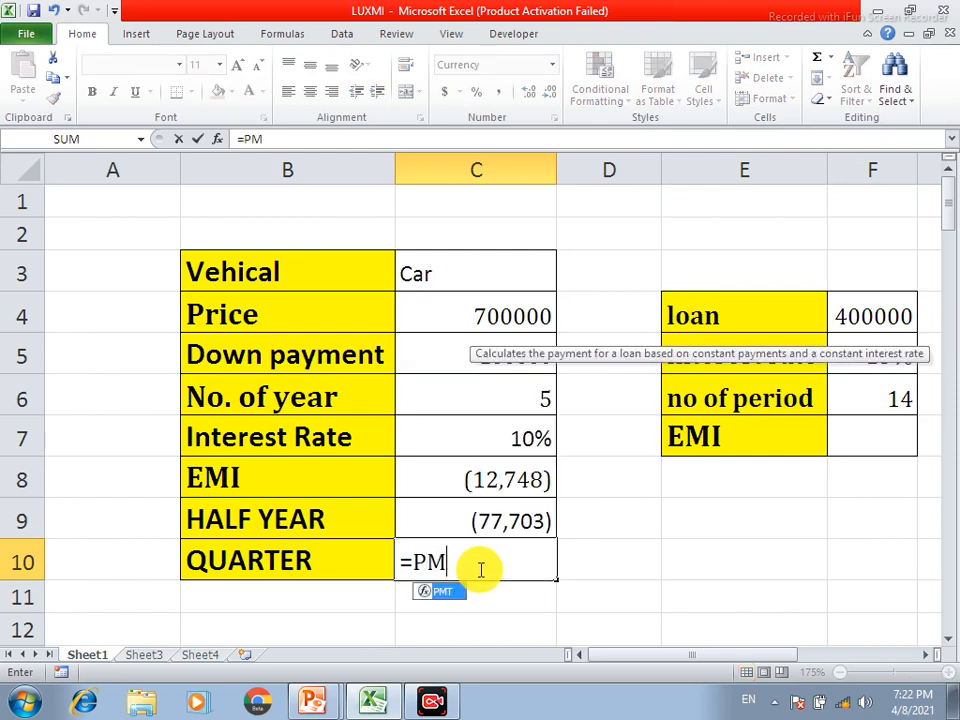
type("T(")
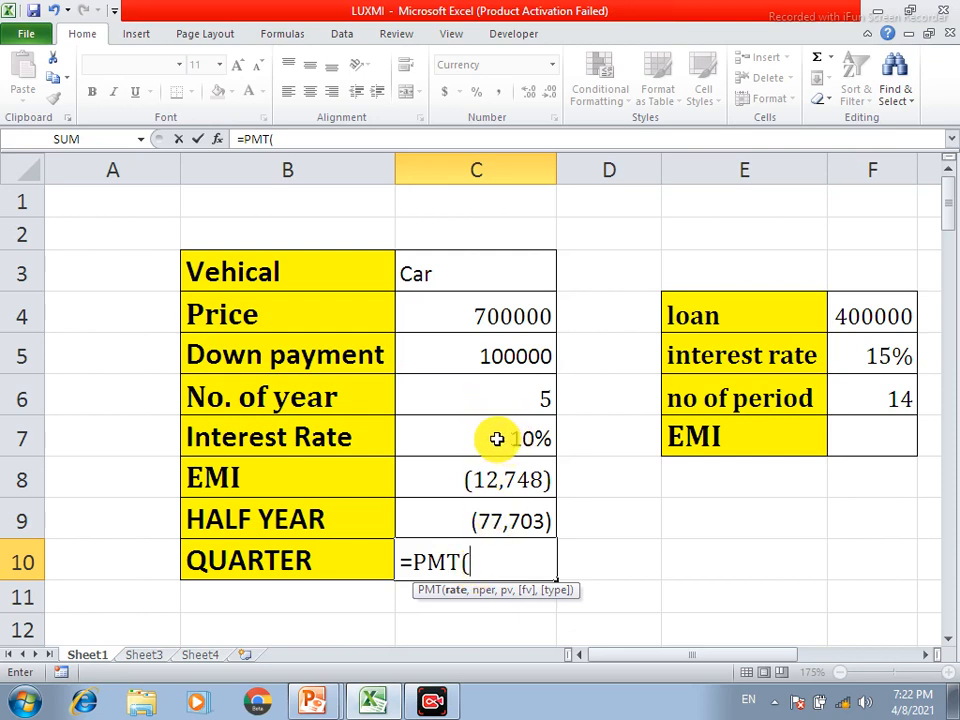
left_click(530, 438)
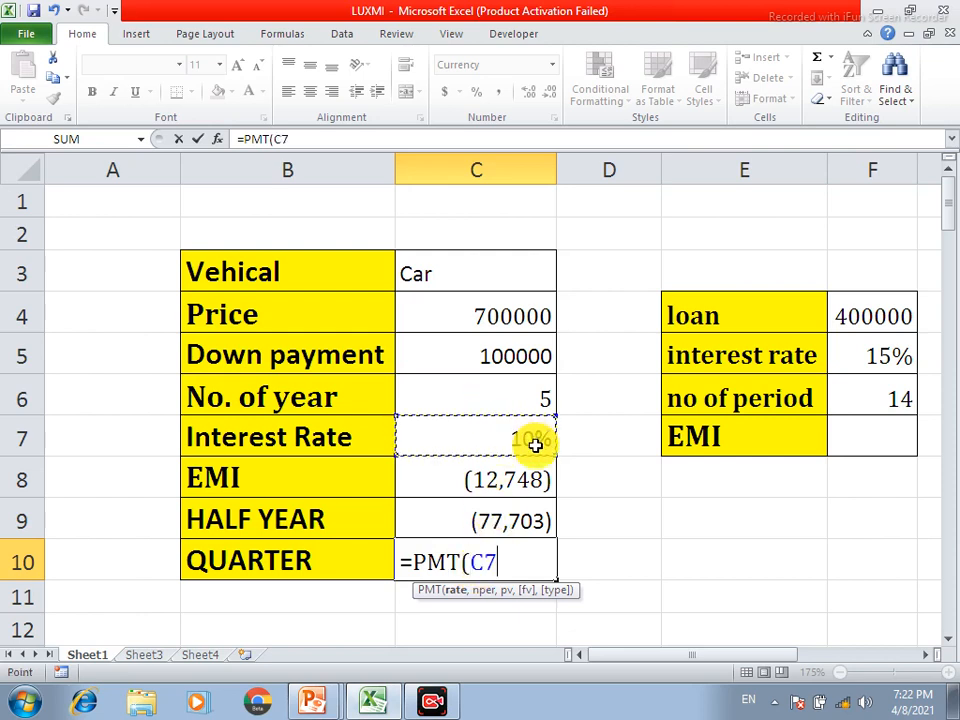
type("/4")
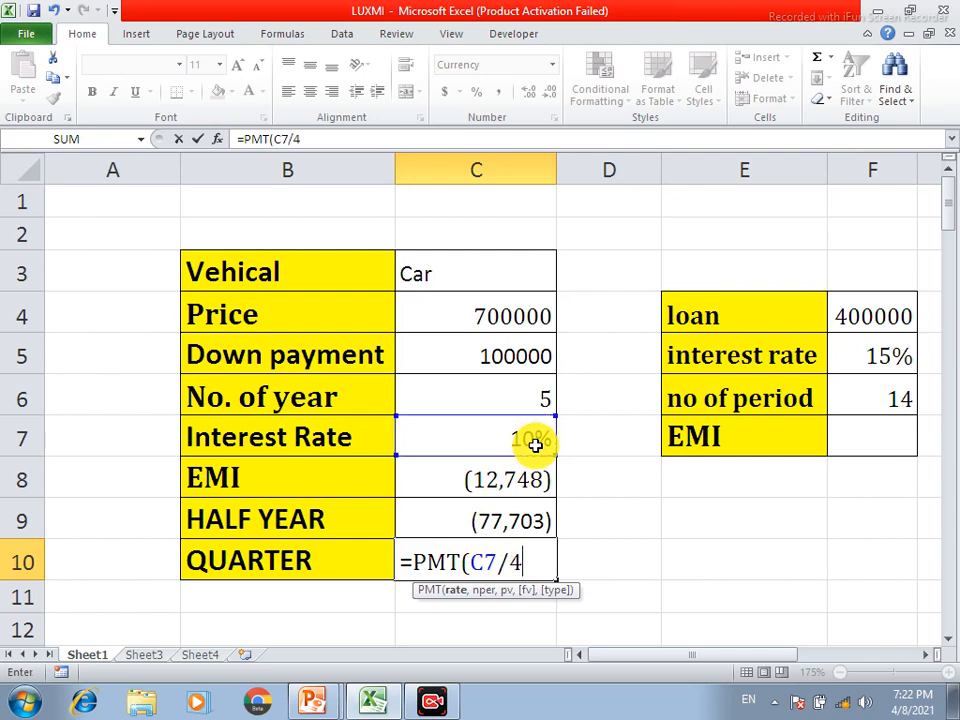
type(",")
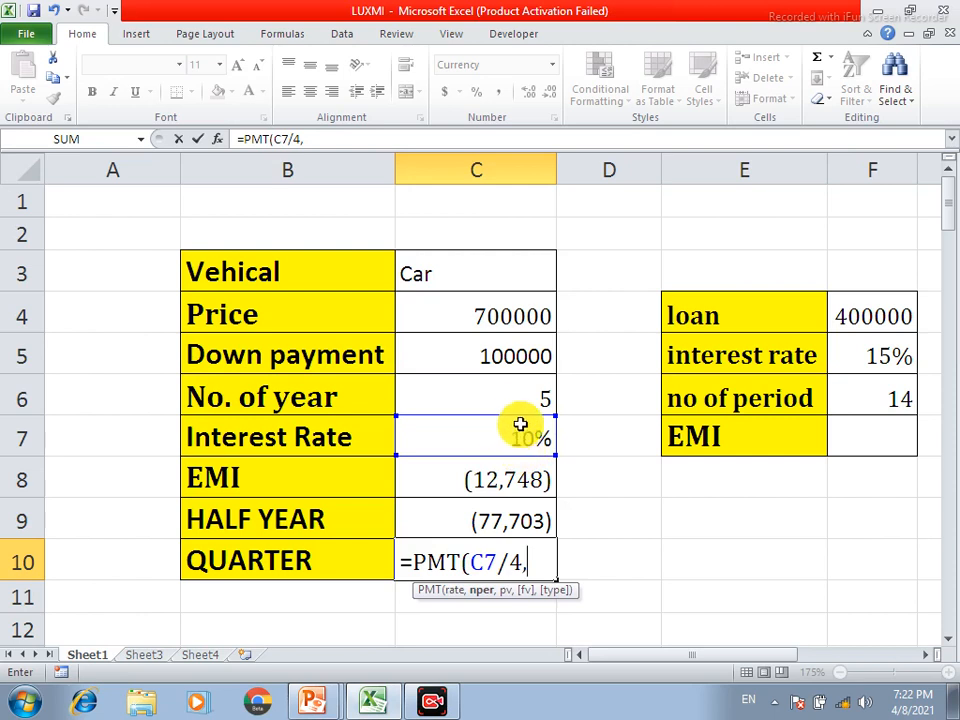
left_click(530, 400)
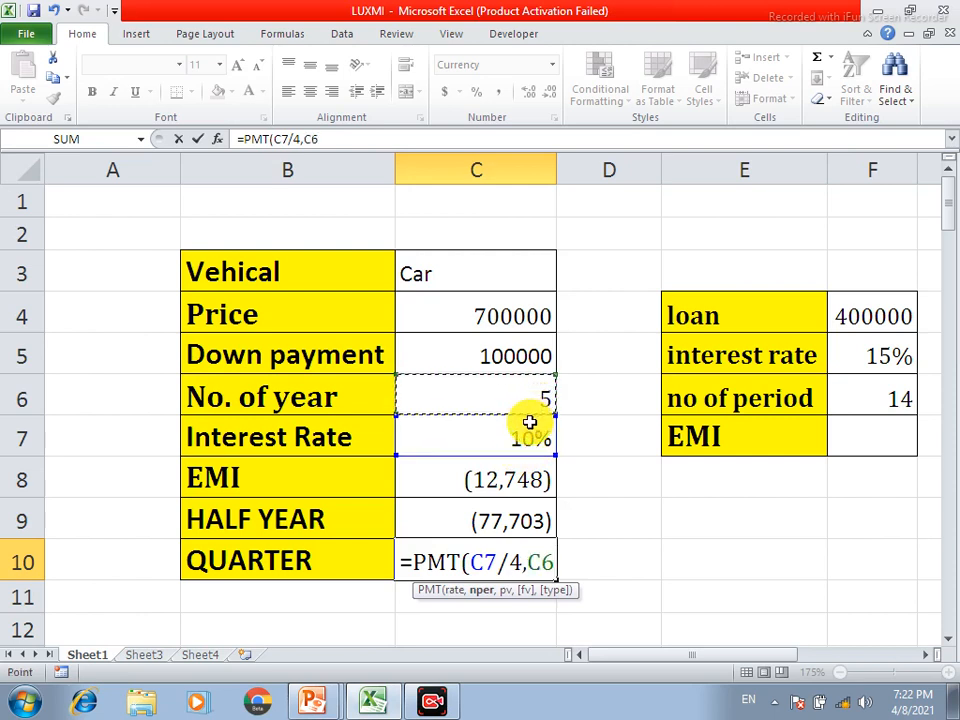
type("*4,")
left_click(521, 316)
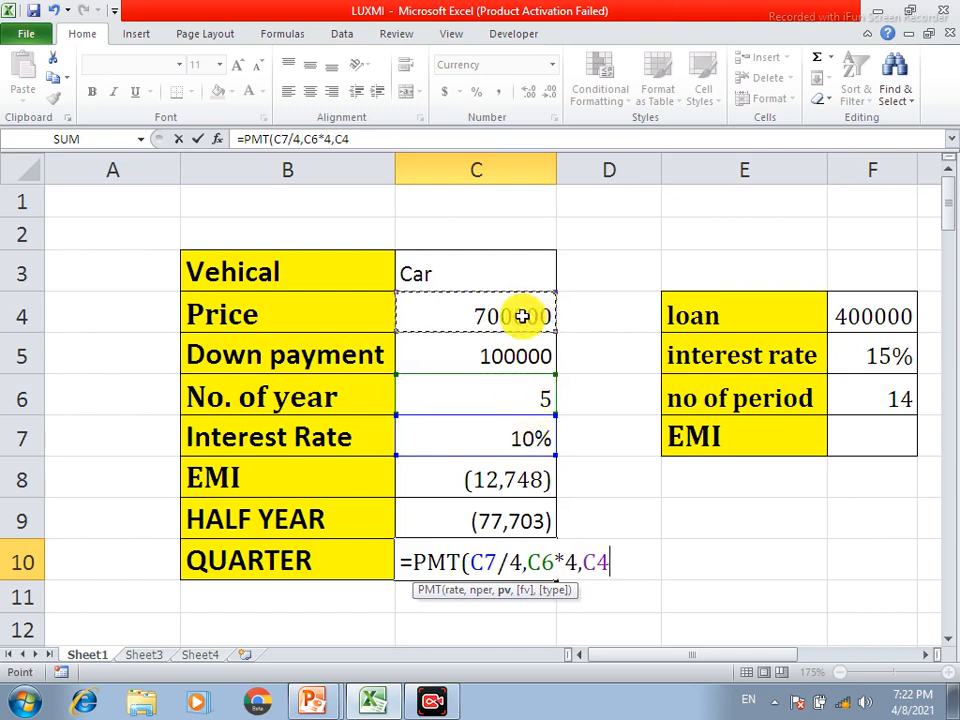
type("-")
left_click(448, 355)
type(")")
key("Return")
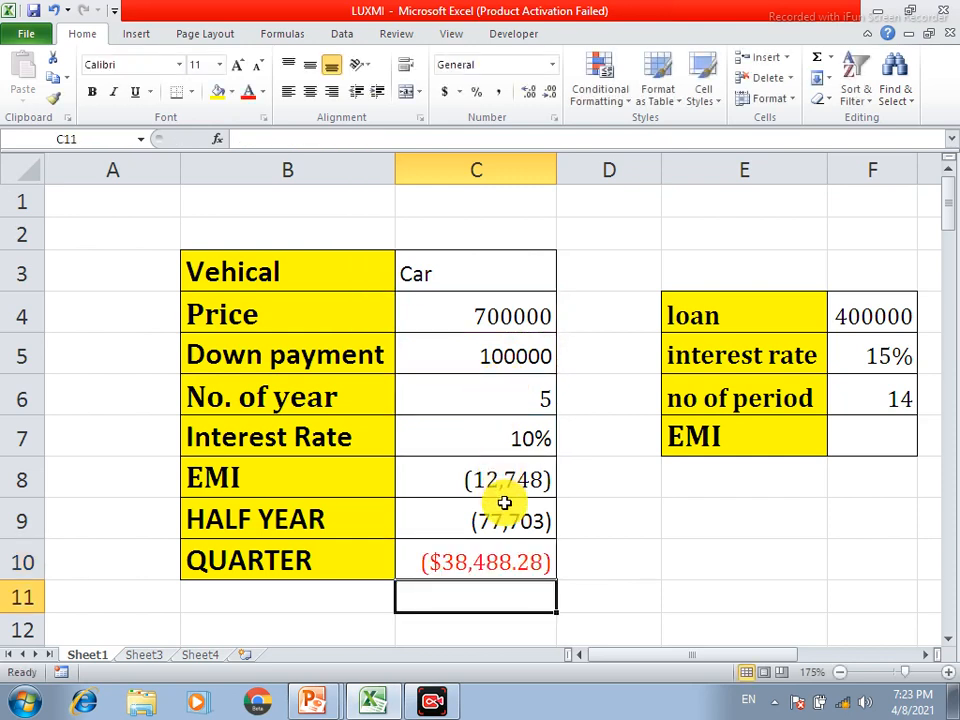
Step: Format the quarterly payment in C10 with the comma style and no decimal places
left_click(489, 568)
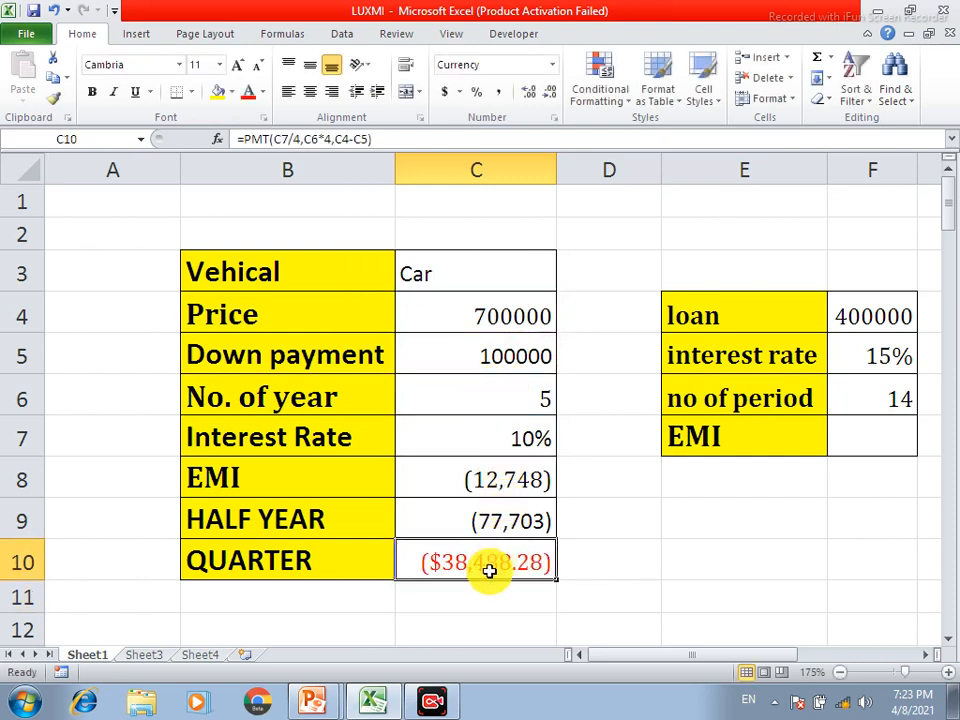
left_click(498, 91)
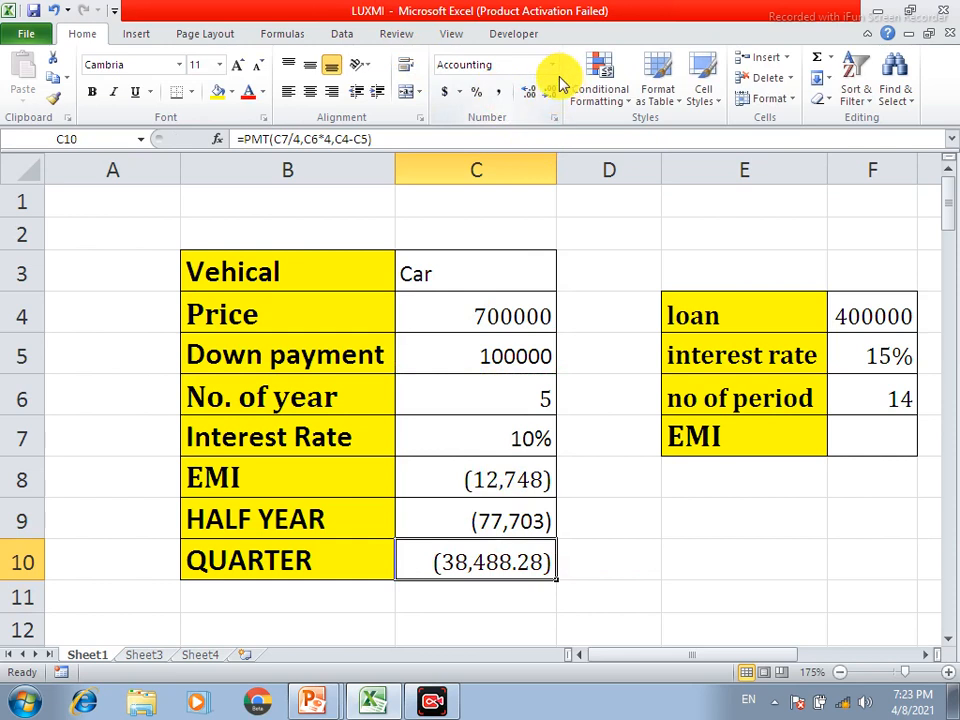
left_click(546, 92)
left_click(546, 92)
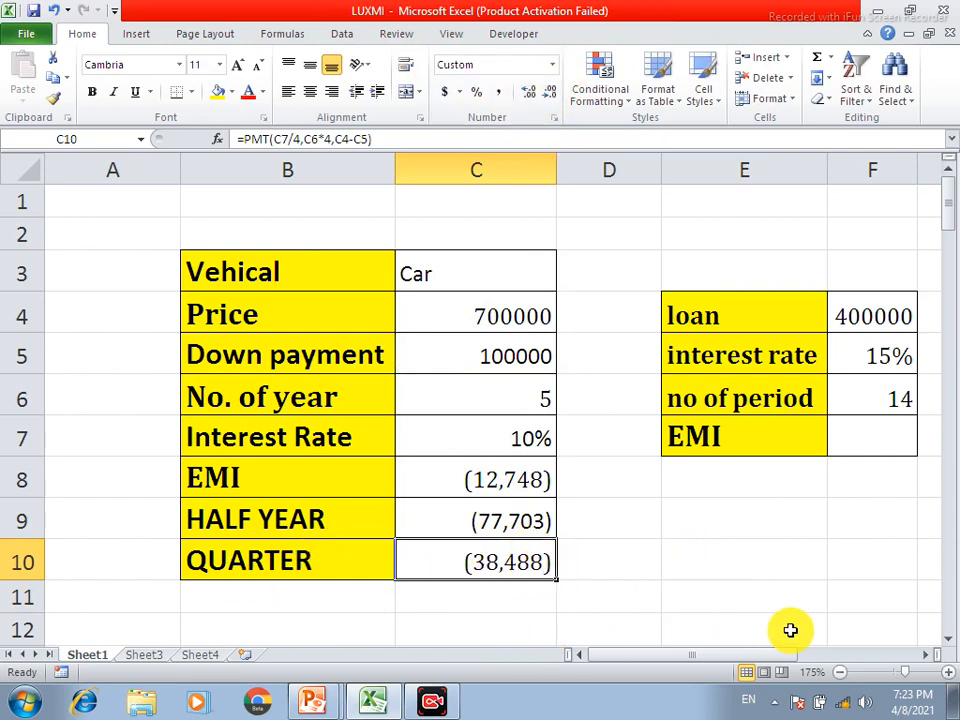
Step: Enter the EMI formula =PMT(F5/12,F6,F4) in cell F7 of the second loan table
left_click(921, 655)
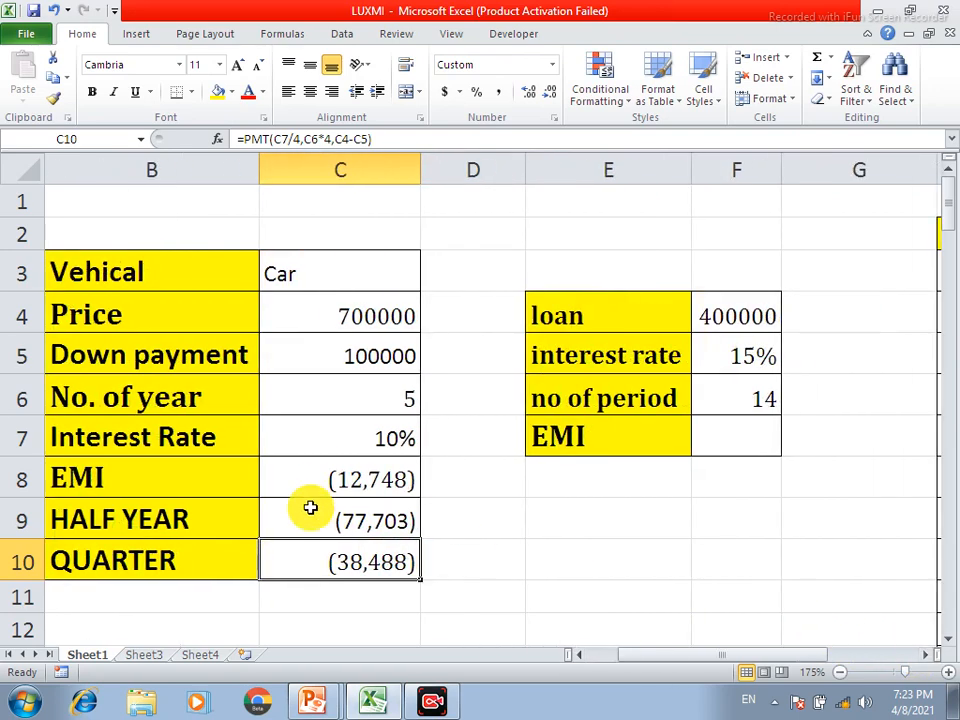
left_click(925, 655)
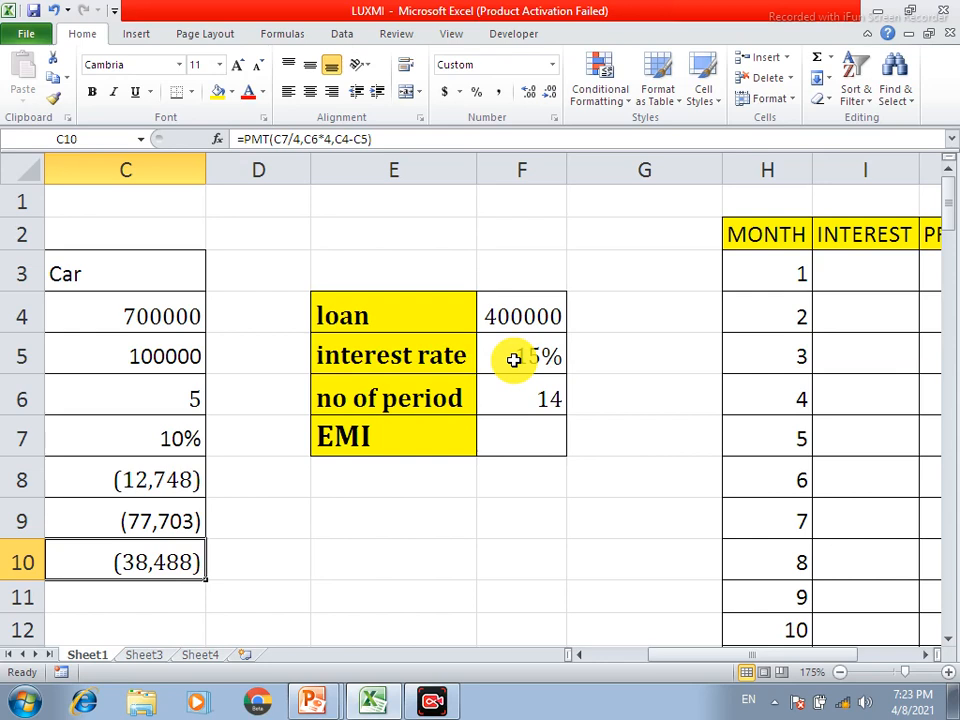
left_click(527, 434)
type("=PMT")
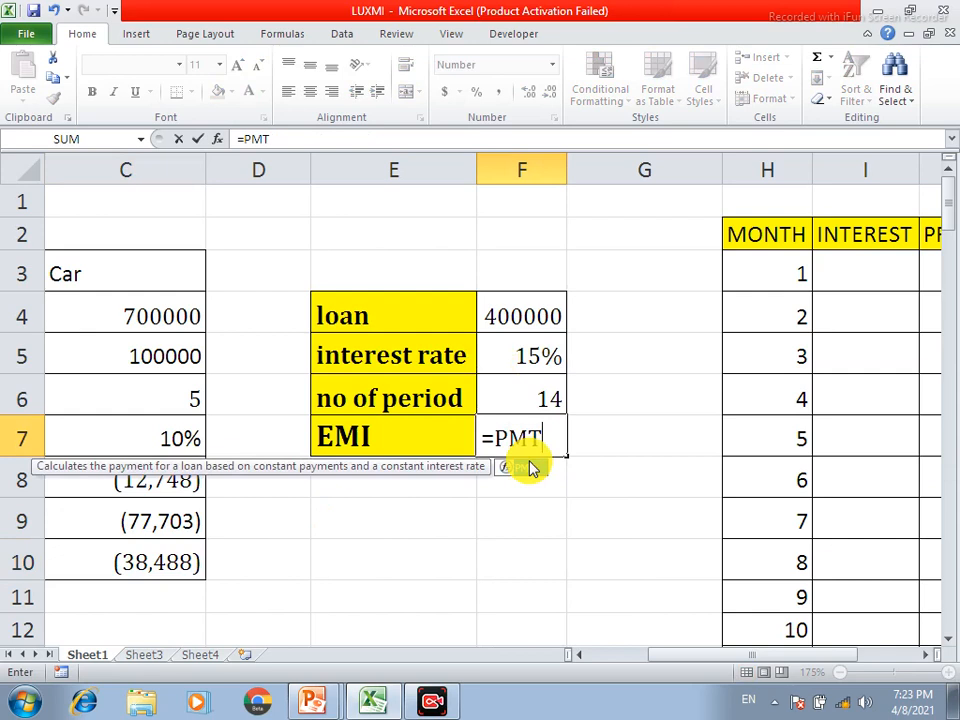
type("(")
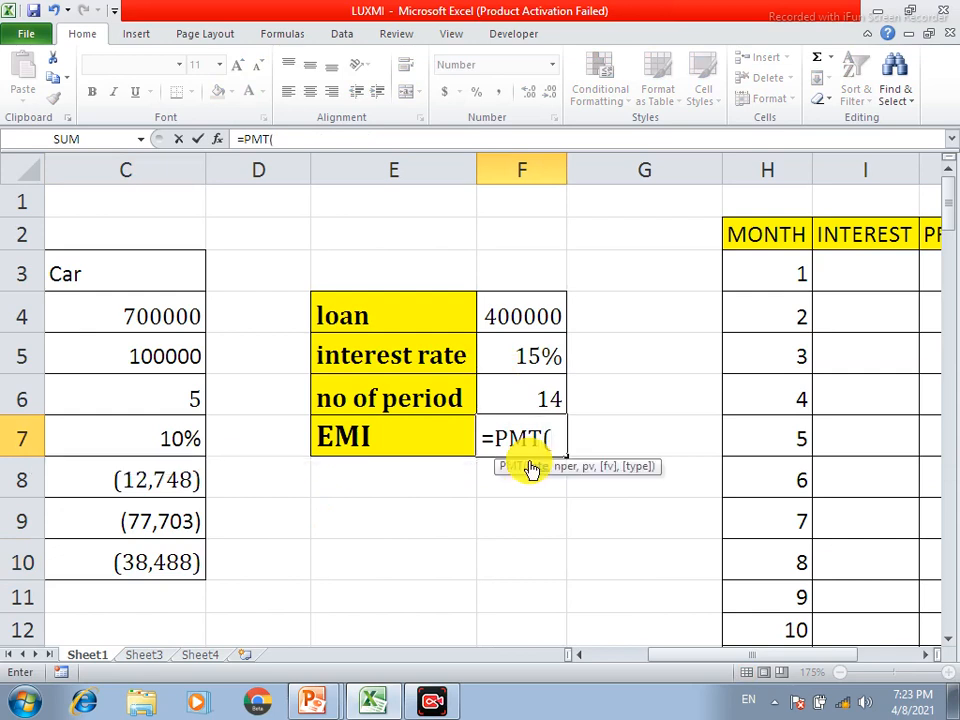
left_click(532, 352)
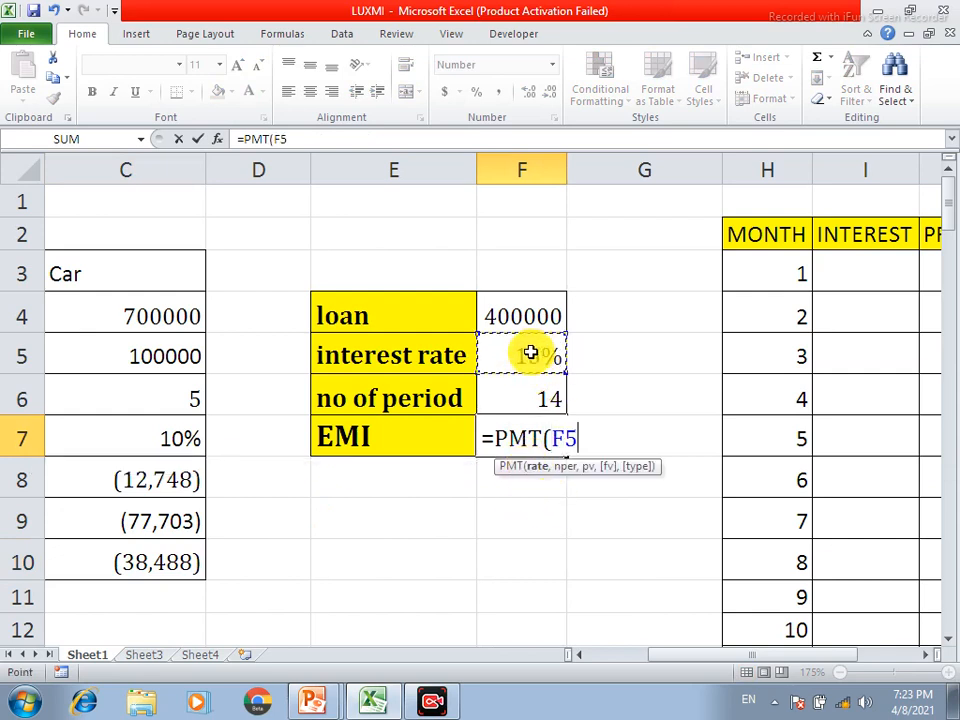
type("/1")
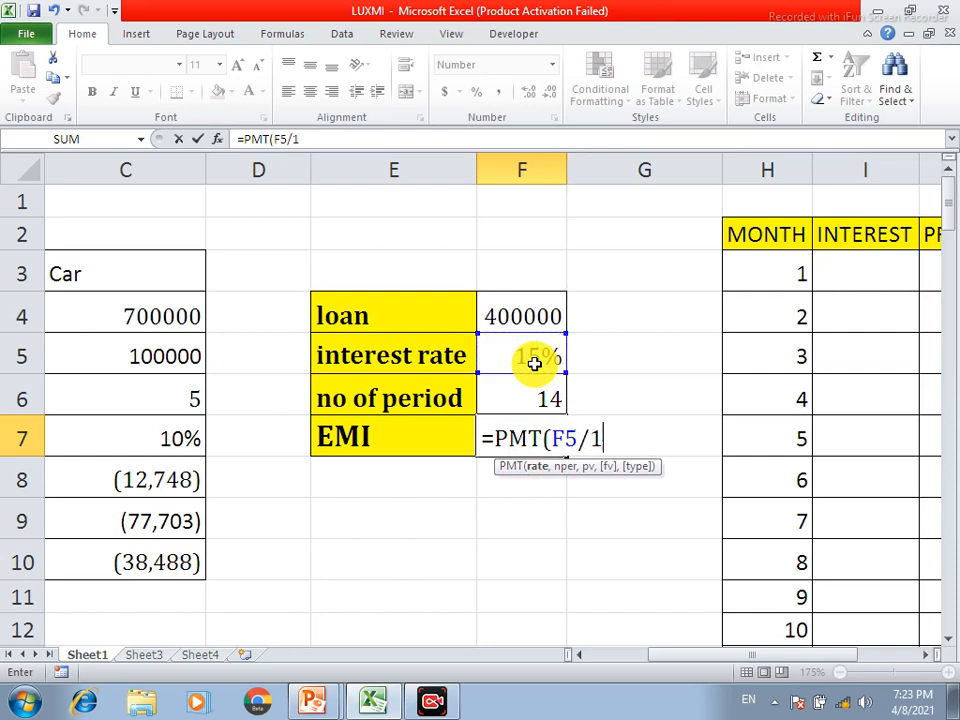
type("2,")
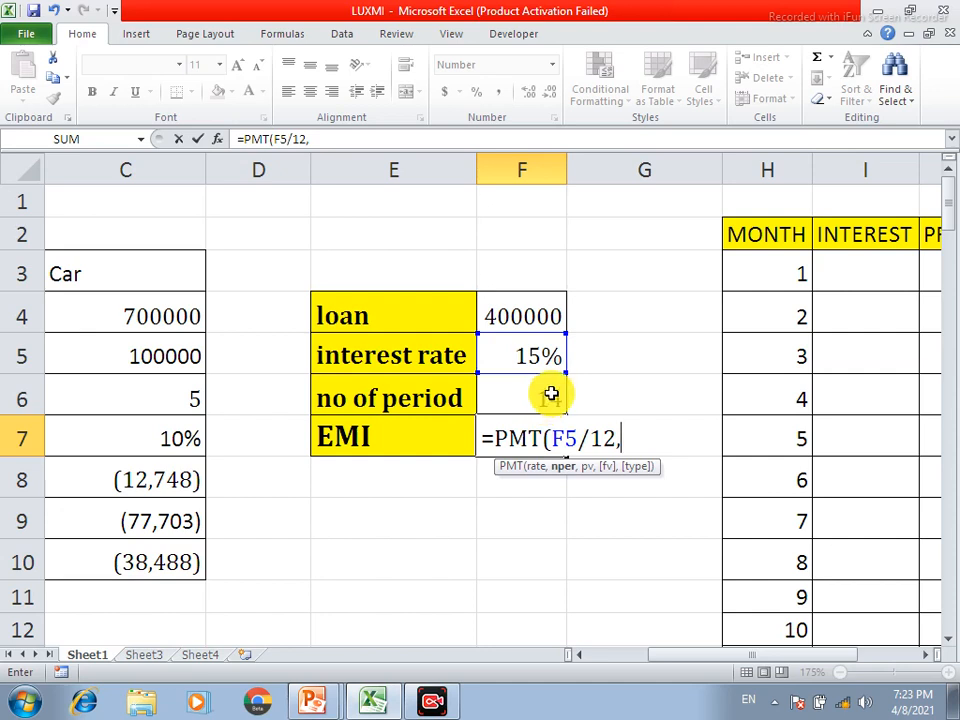
left_click(548, 395)
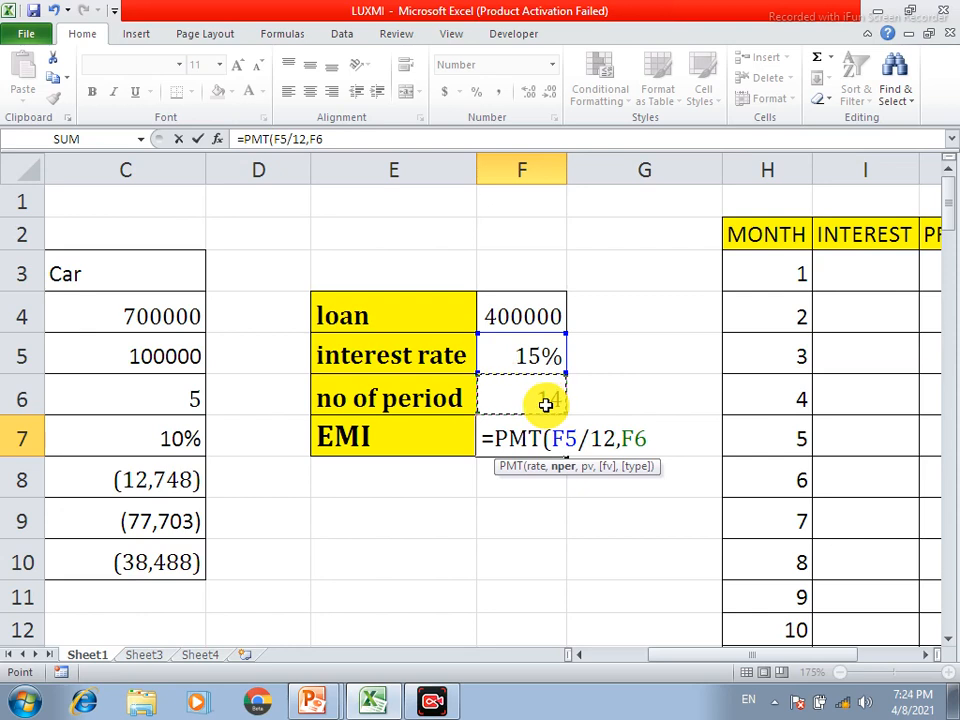
type(",")
left_click(540, 316)
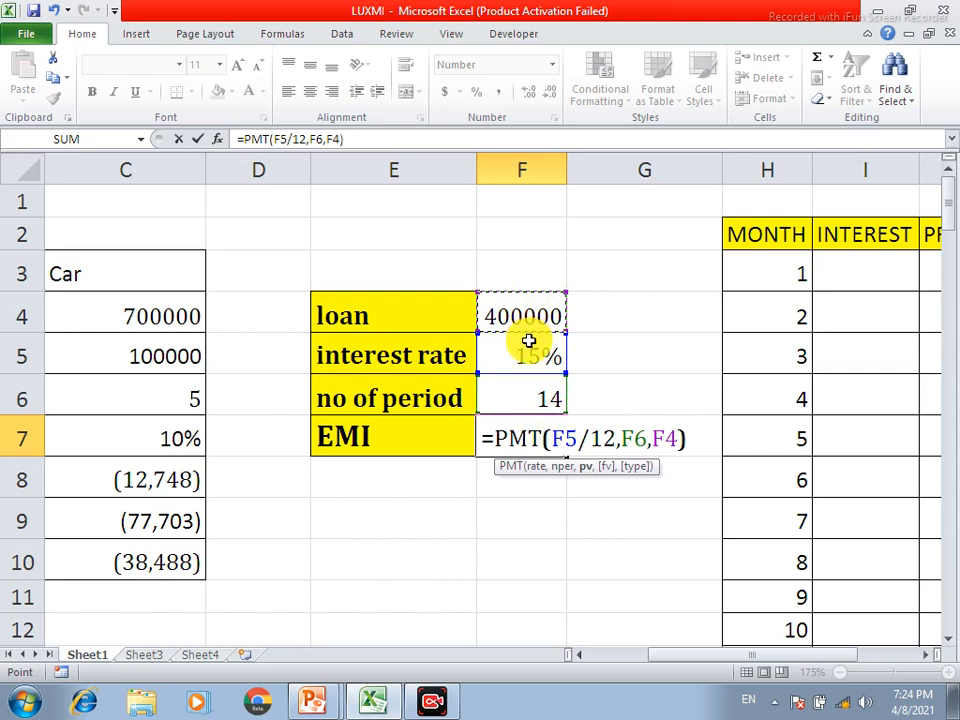
type(")")
key("Return")
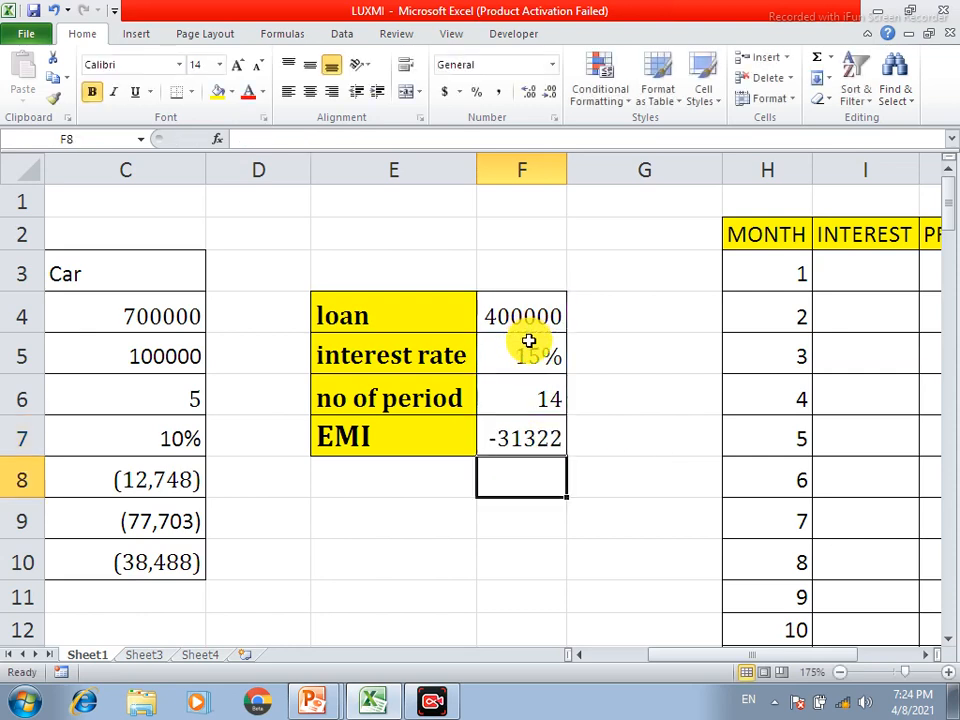
Step: Negate the loan amount in F7's EMI formula, making it =PMT(F5/12,F6,-F4)
double_click(543, 437)
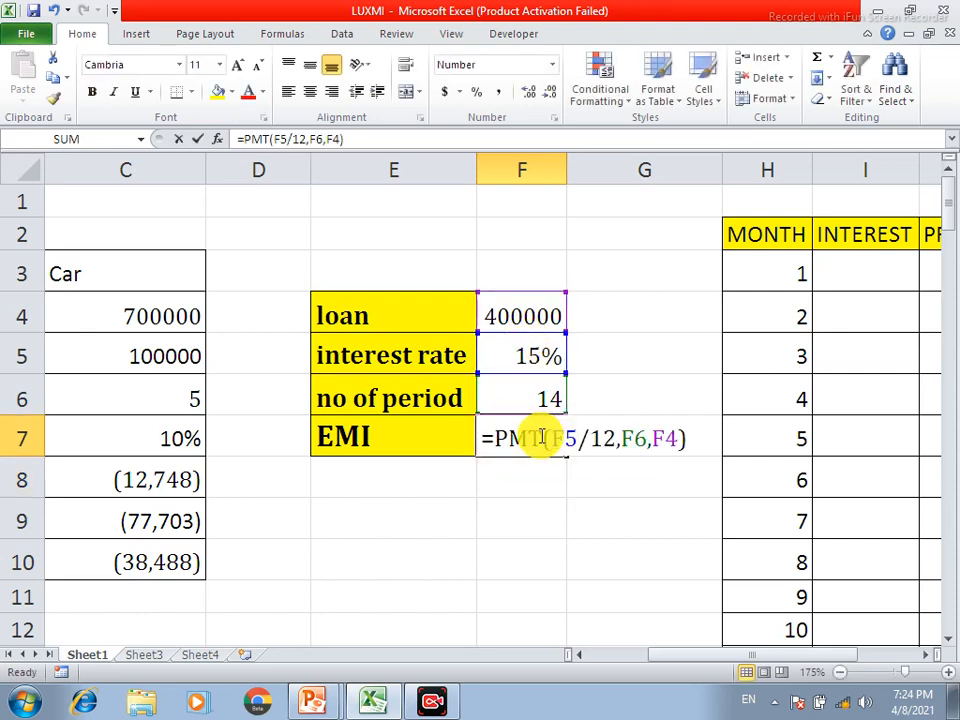
left_click(678, 448)
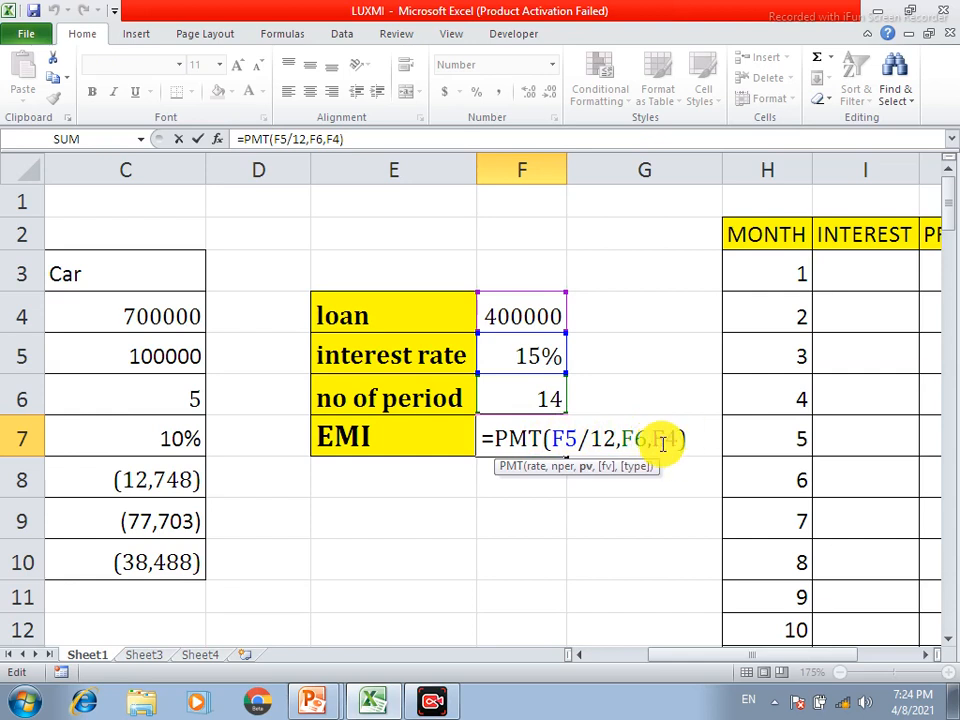
type("-")
key("Return")
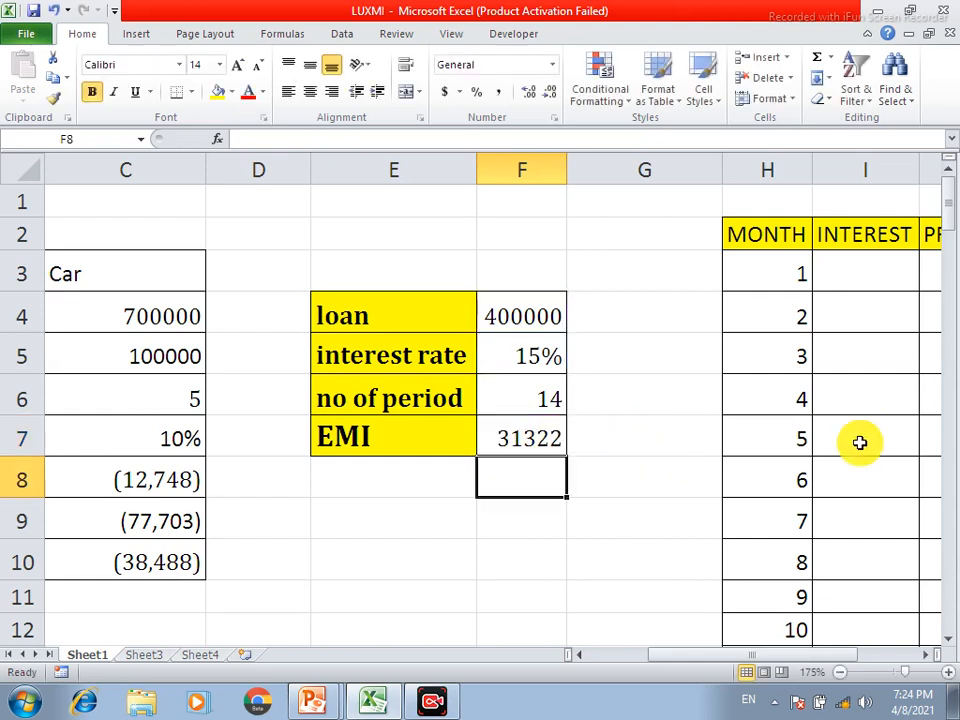
left_click(540, 437)
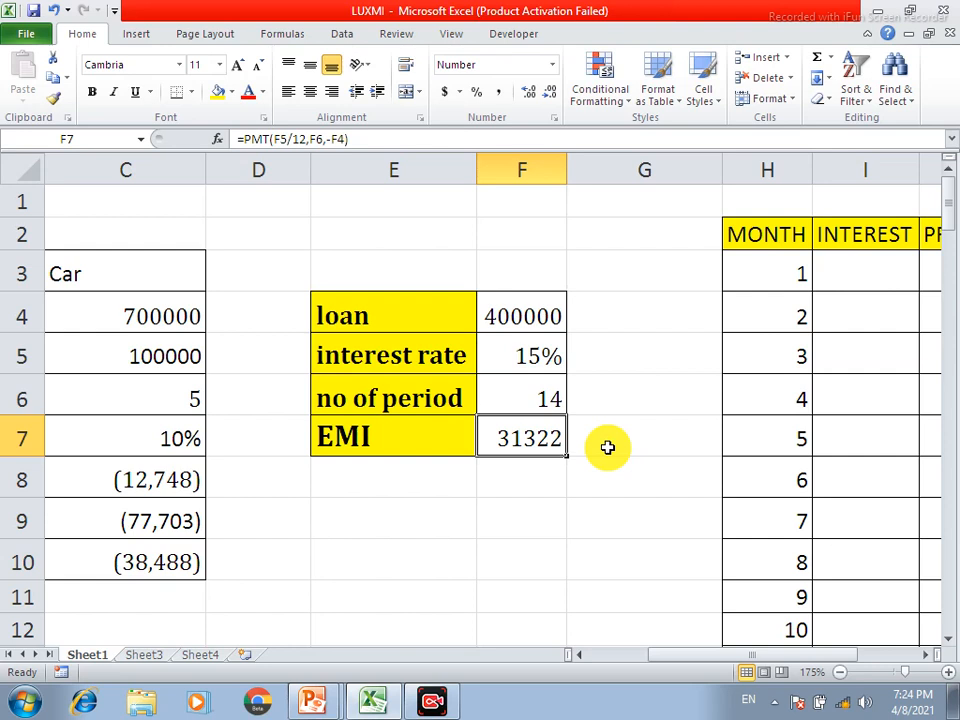
Step: Enter the labels INTEREST in cell E9 and TOTLE in cell E8 below the EMI row
left_click(465, 508)
left_click(504, 506)
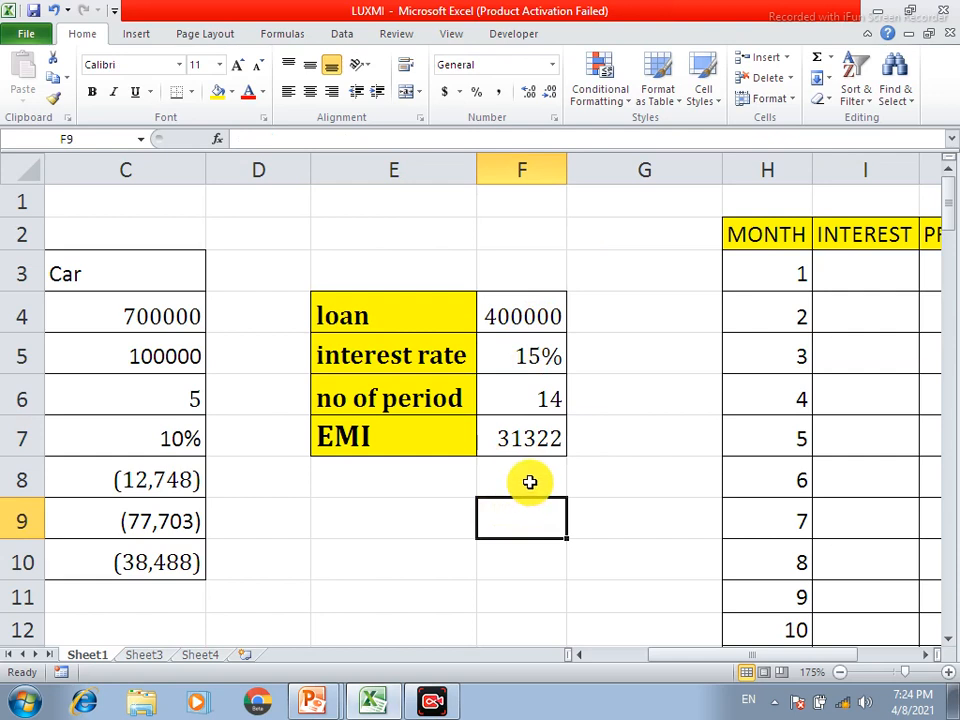
left_click(433, 514)
type("INTEREST")
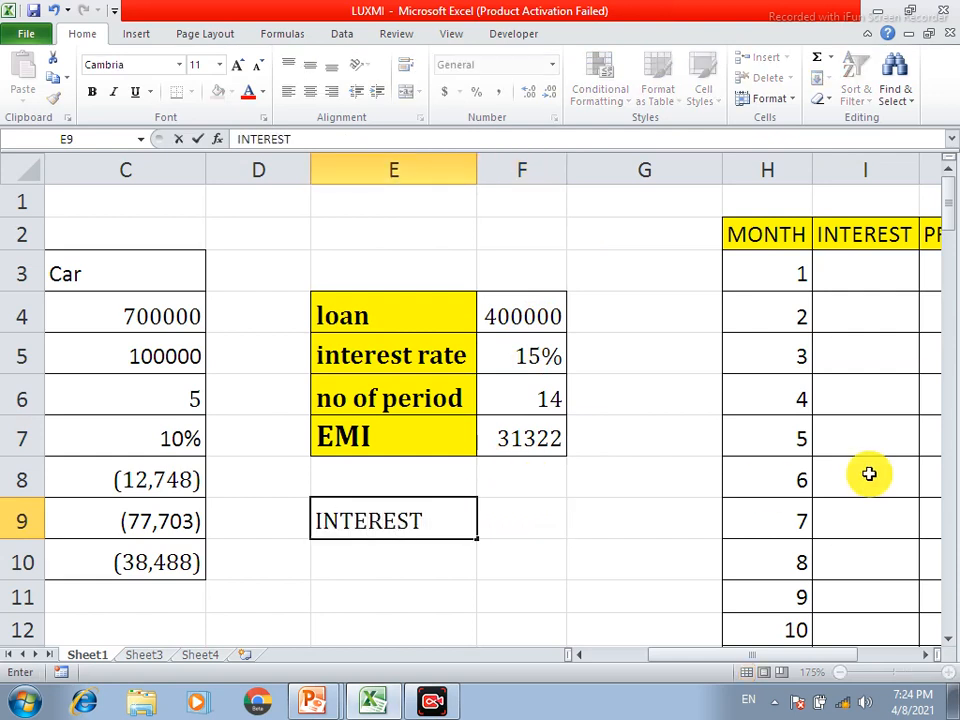
key("Tab")
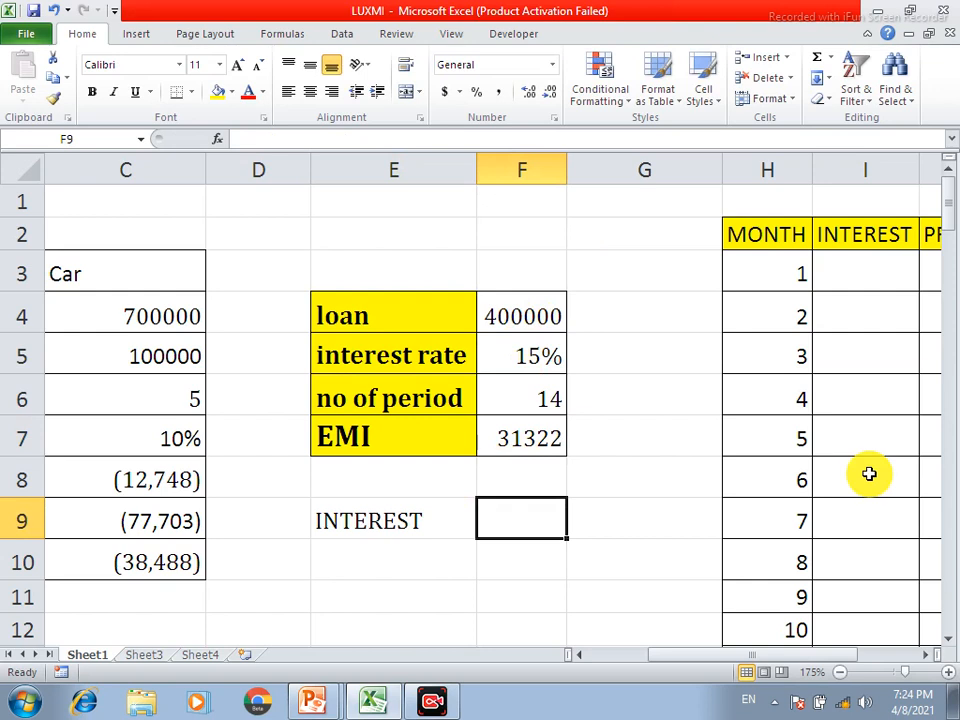
key("Left")
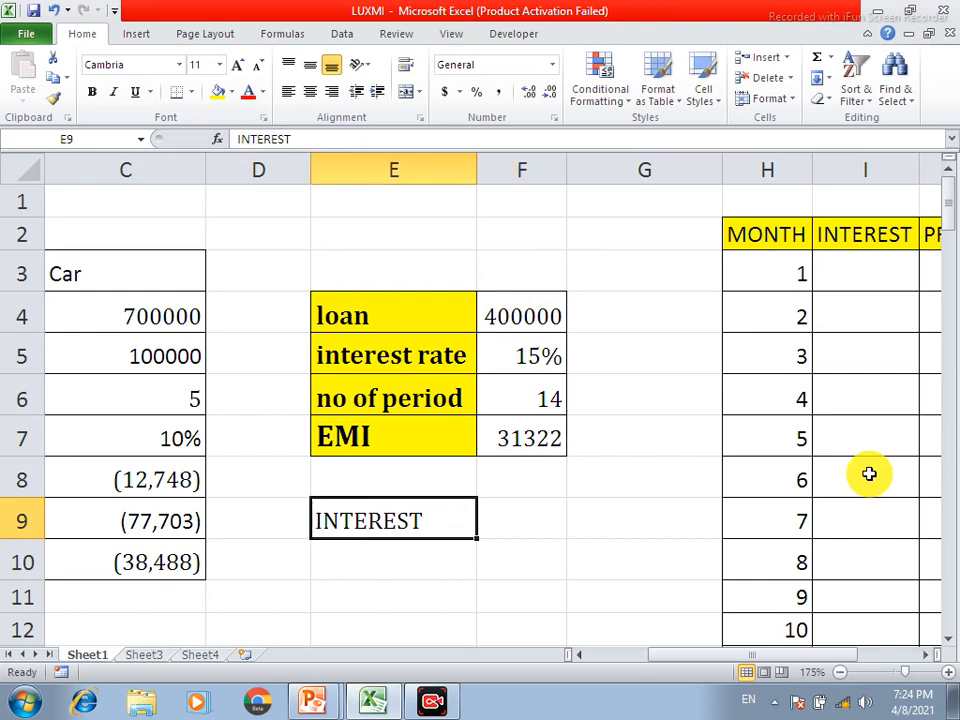
key("Up")
type("T")
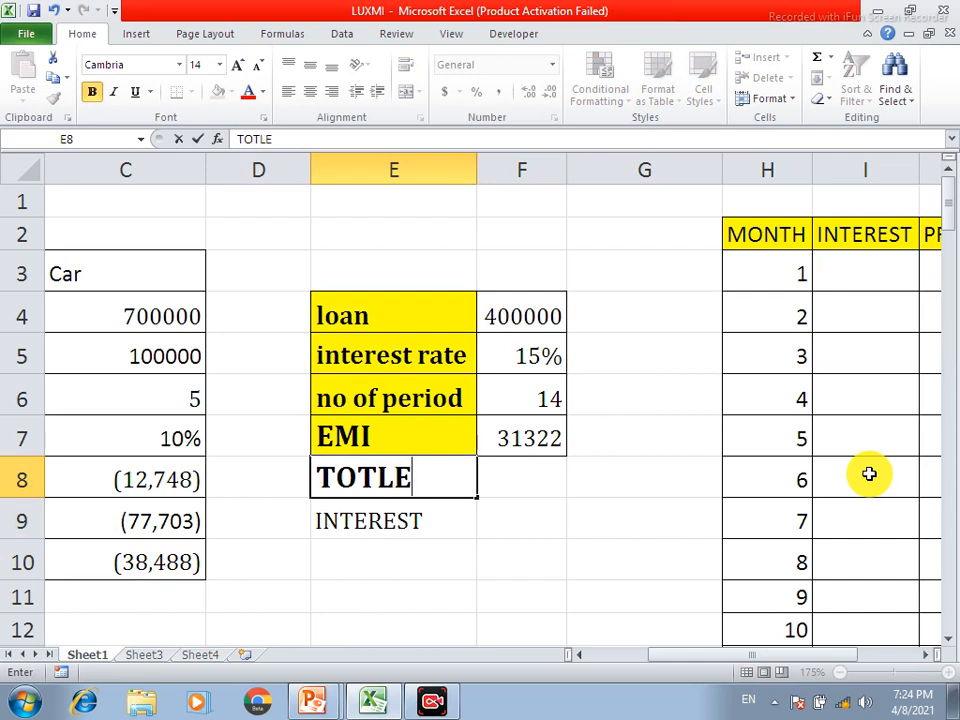
key("Tab")
Step: Enter the total repayment formula =F7*F6 in cell F8 beside the TOTLE label
left_click(504, 437)
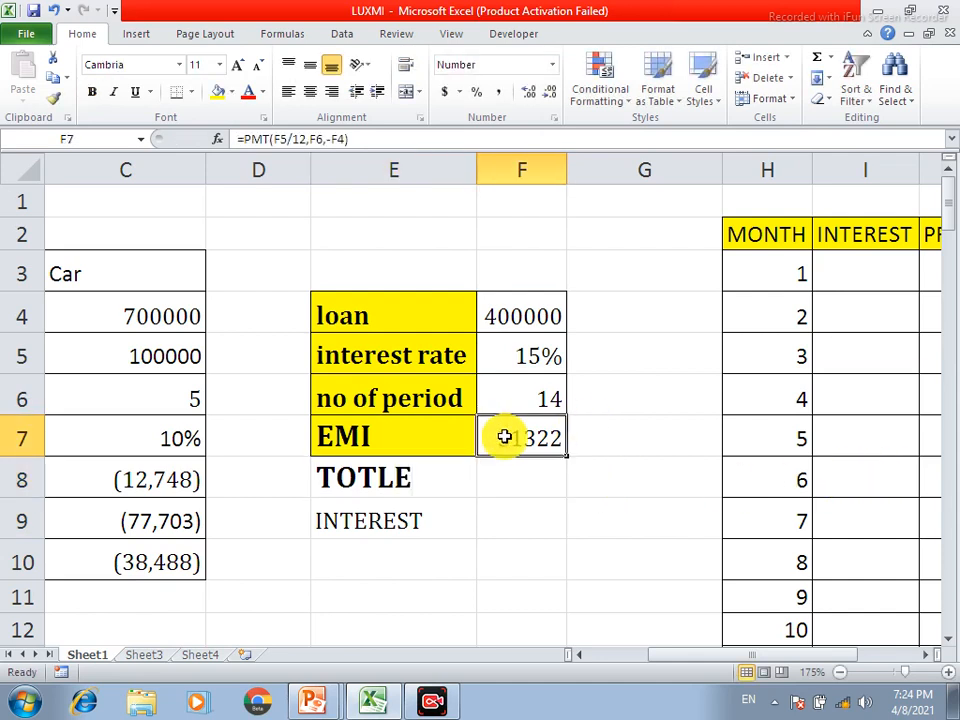
left_click(511, 473)
type("=")
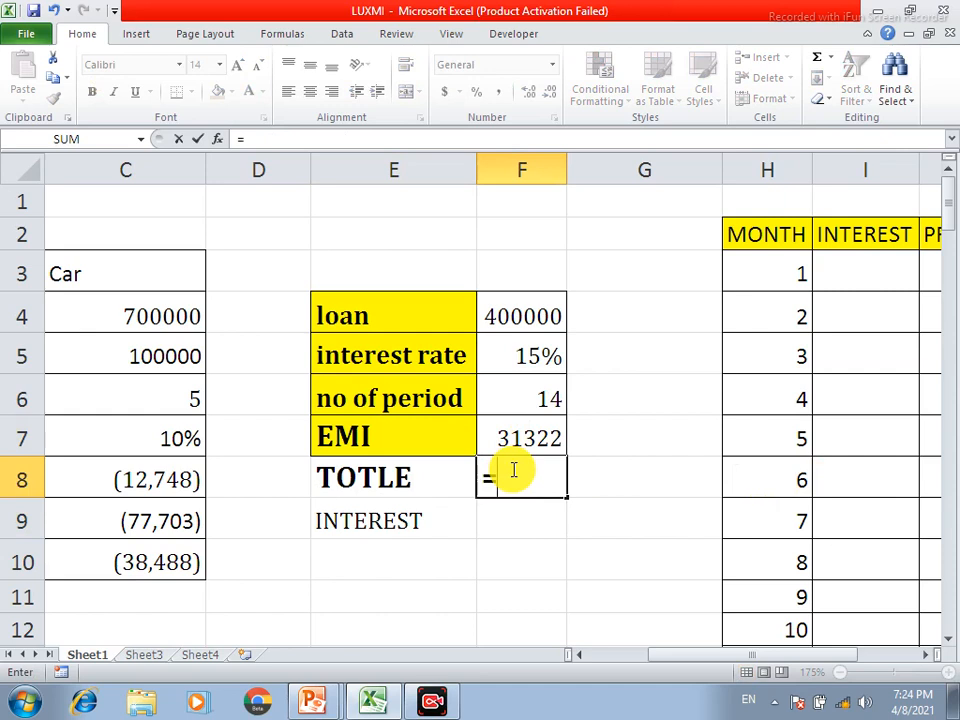
left_click(525, 436)
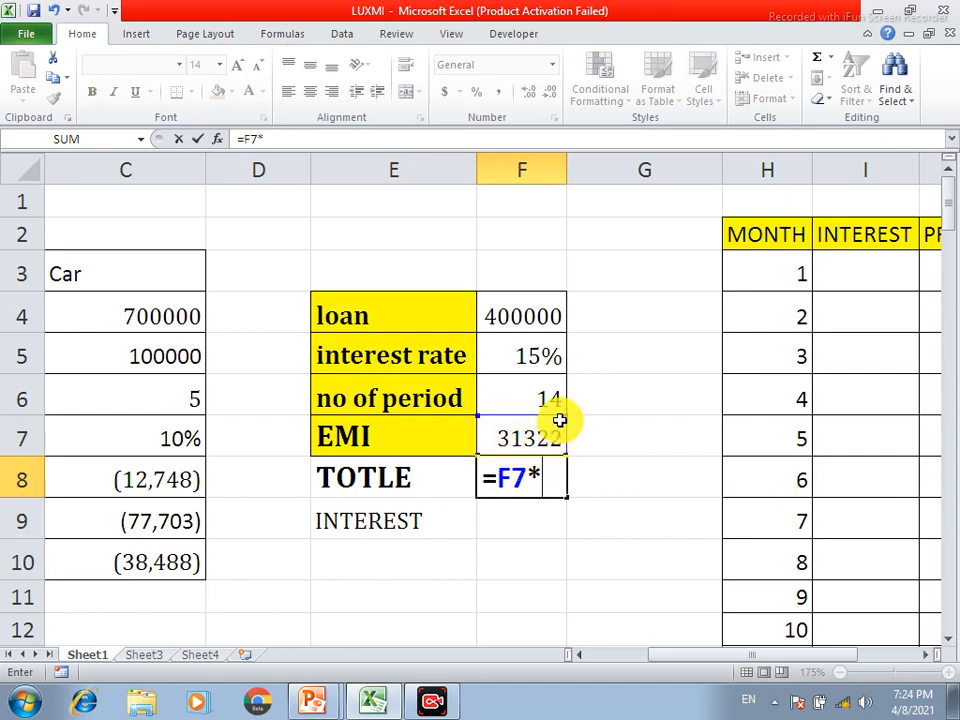
left_click(534, 397)
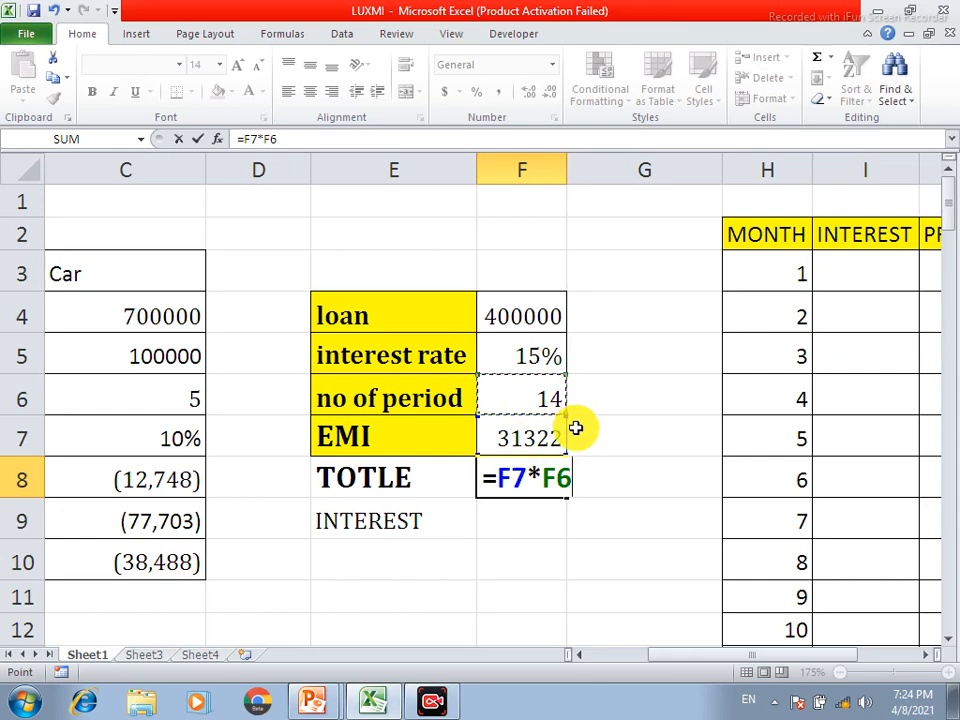
key("Return")
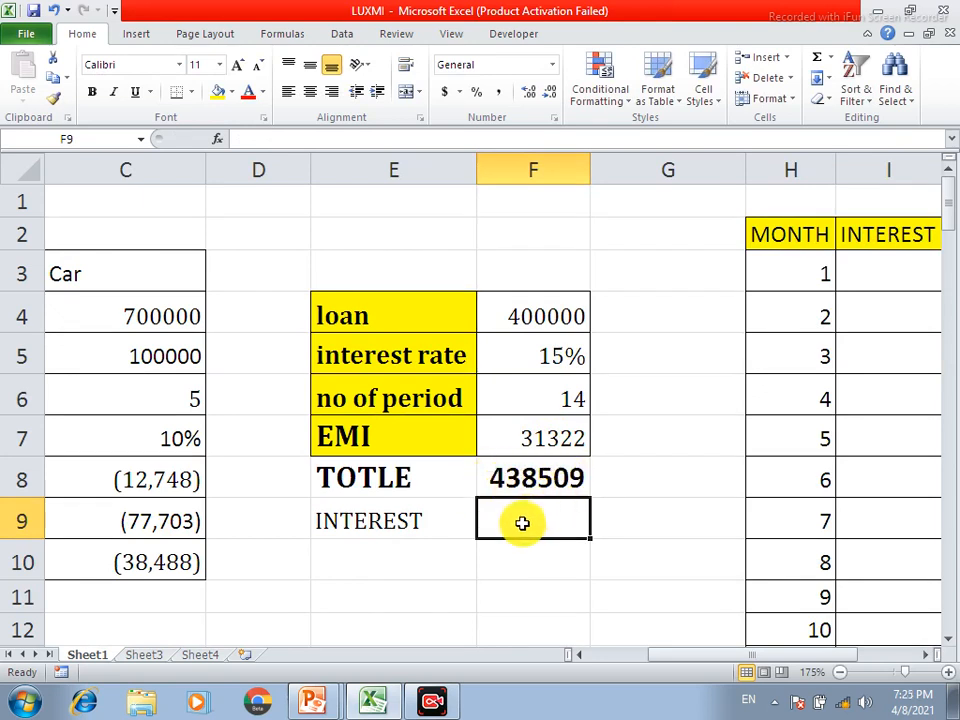
Step: Enter the interest formula =F8-F4 in cell F9 of the second loan table
type("=")
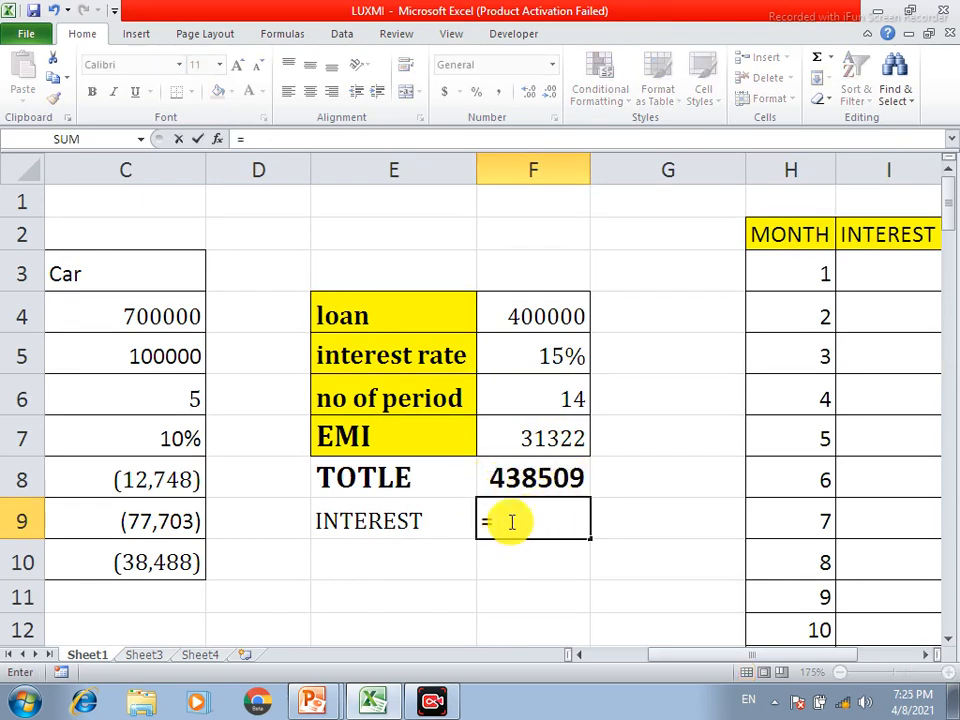
left_click(529, 478)
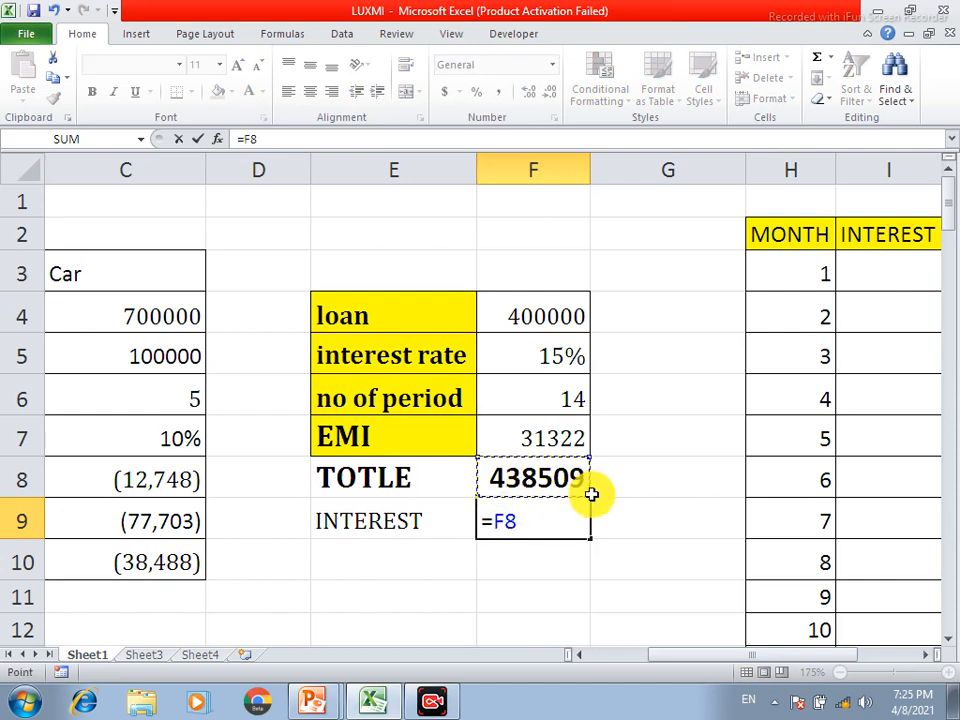
left_click(551, 313)
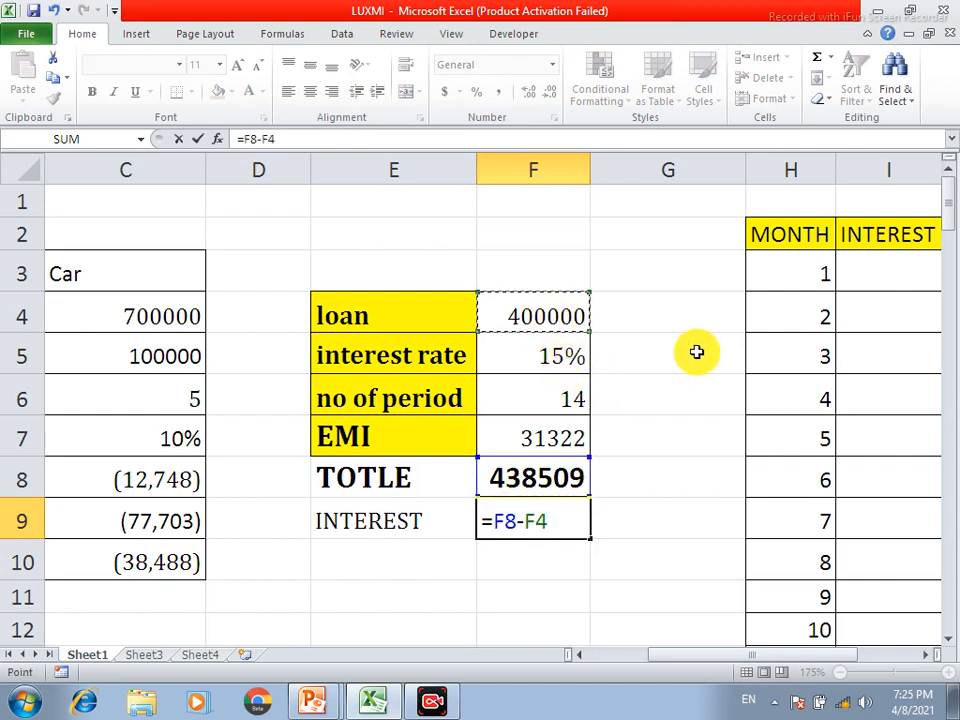
key("Return")
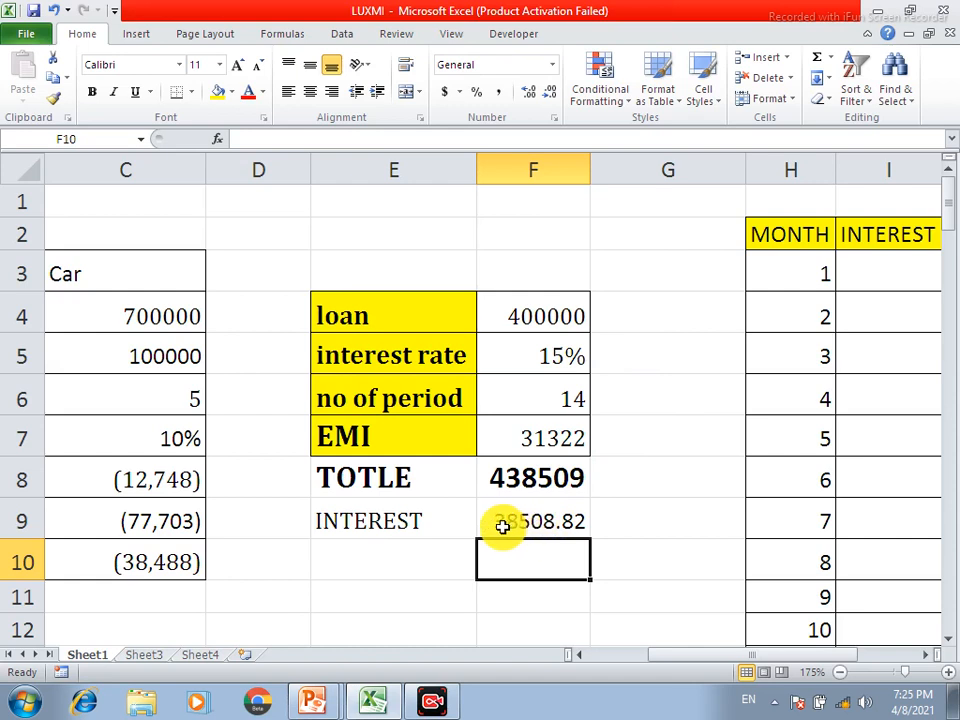
Step: Format the interest amount in F9 to show no decimal places
left_click(560, 520)
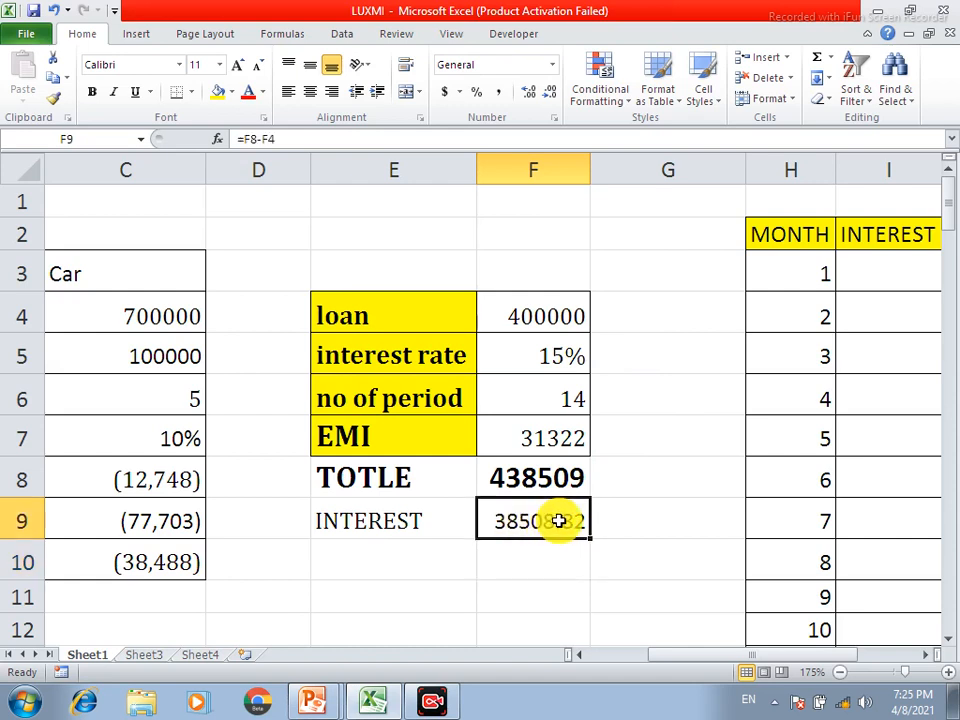
left_click(548, 93)
left_click(548, 93)
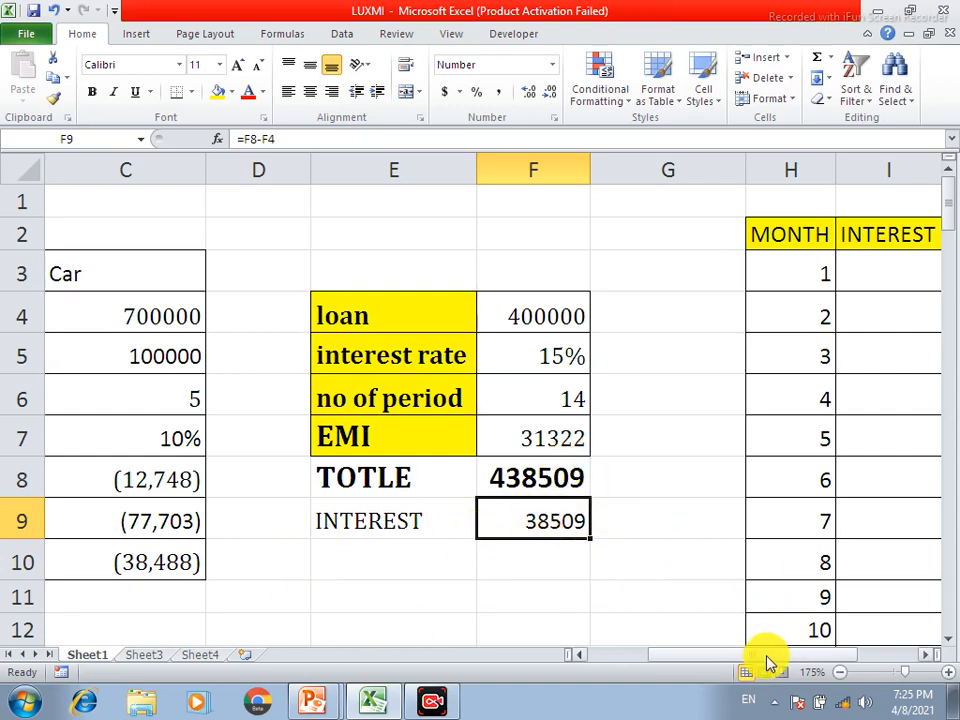
Step: Enter the label IPMT in cell I1 above the INTEREST heading of the monthly schedule
left_click_drag(767, 657, 814, 657)
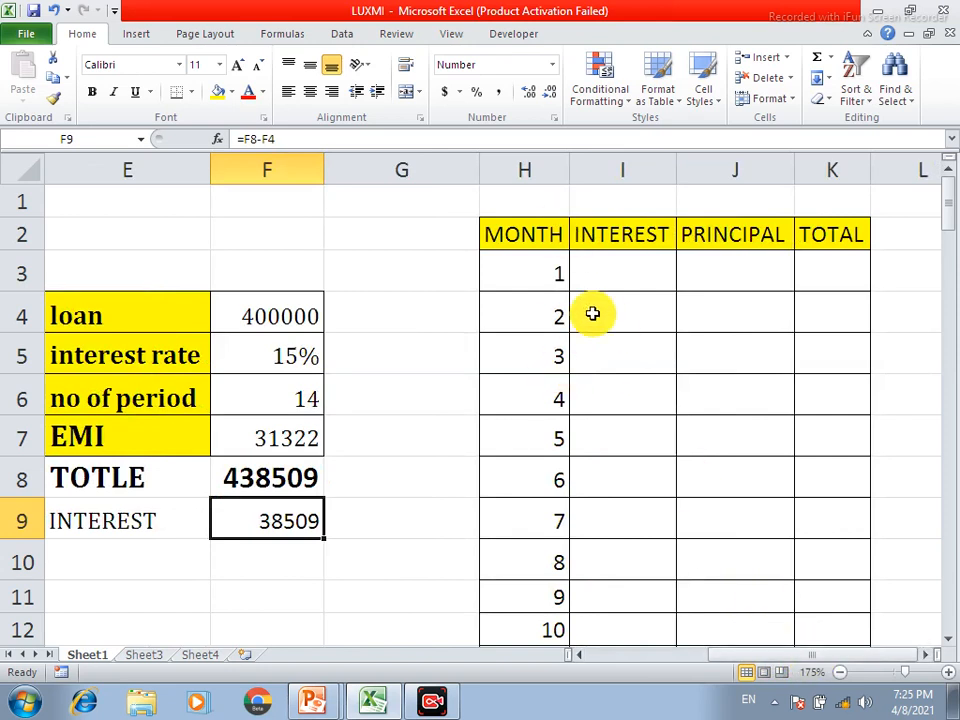
left_click(615, 272)
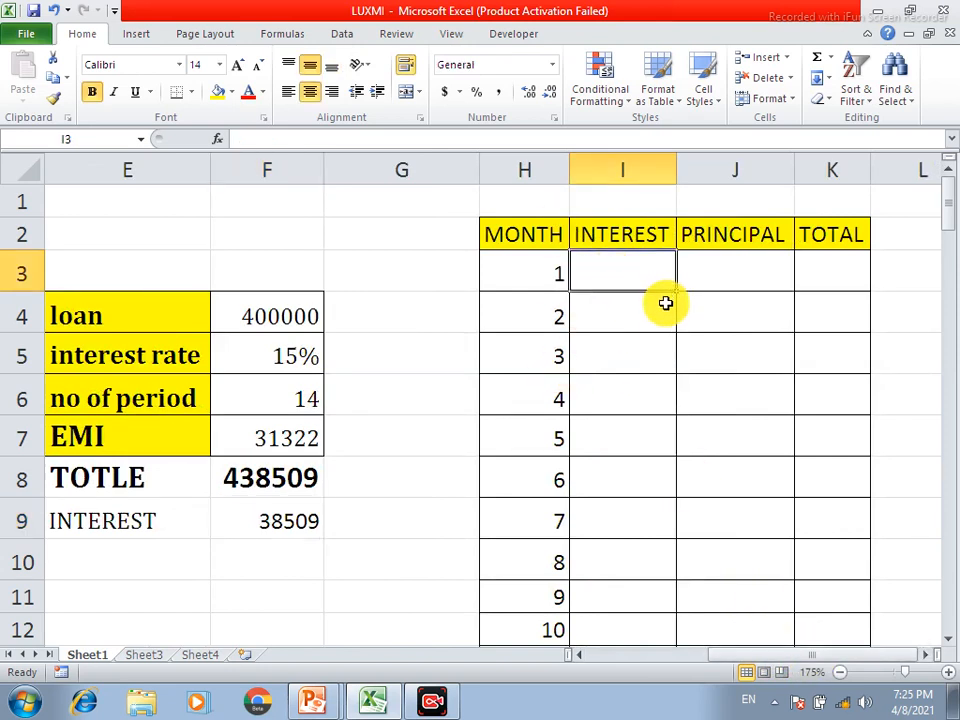
left_click(596, 209)
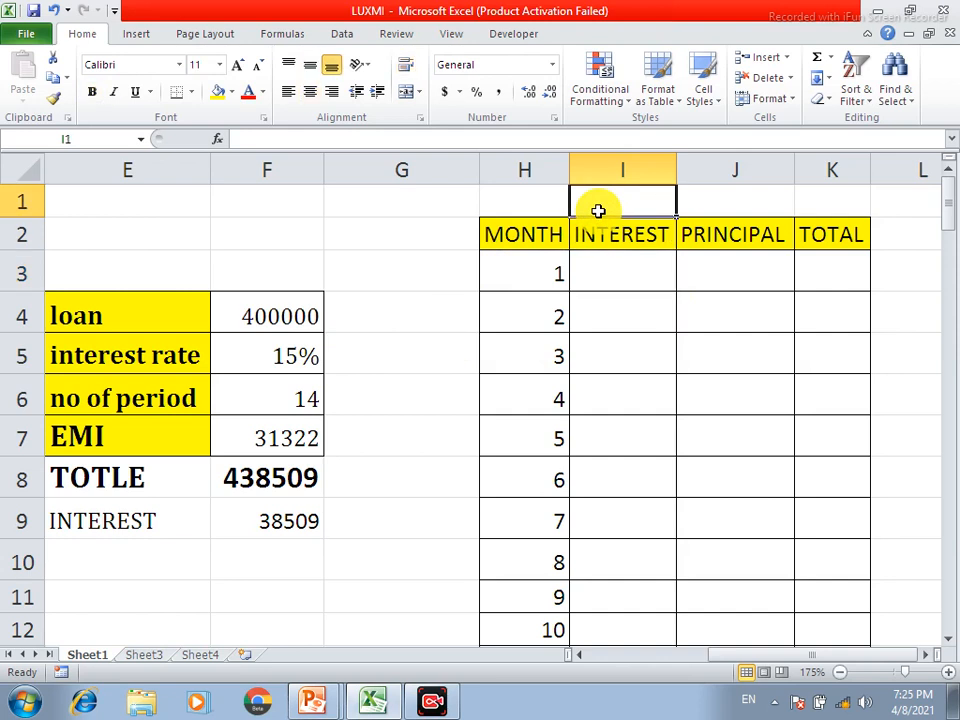
type("IPMT")
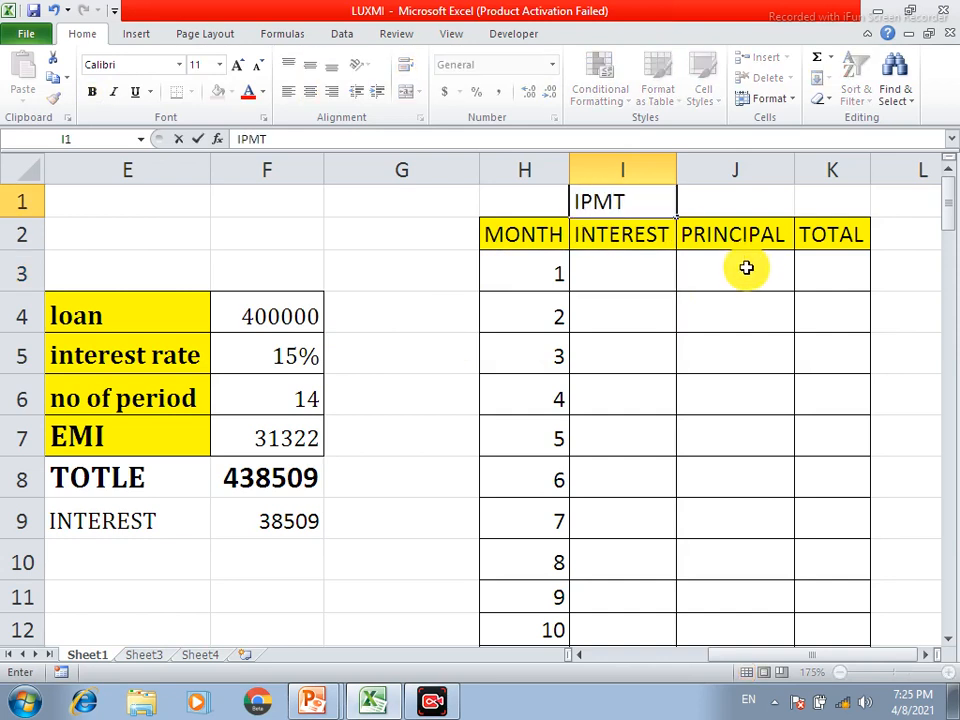
left_click(621, 272)
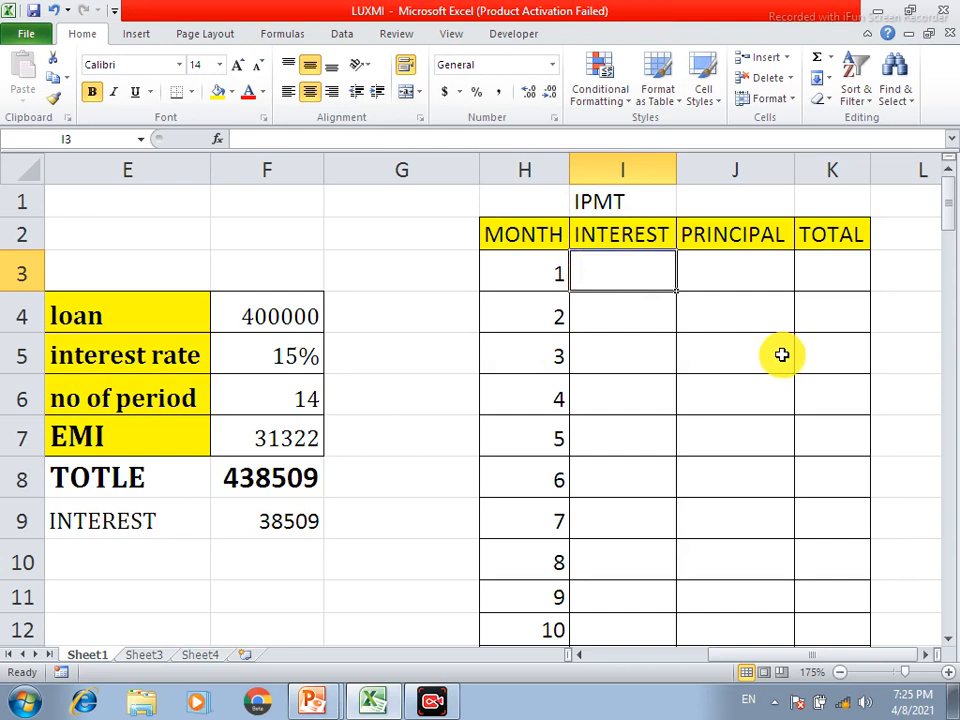
Step: Begin an IPMT formula in I3 for month 1, with the monthly rate $F$5/12 as its first argument
type("=")
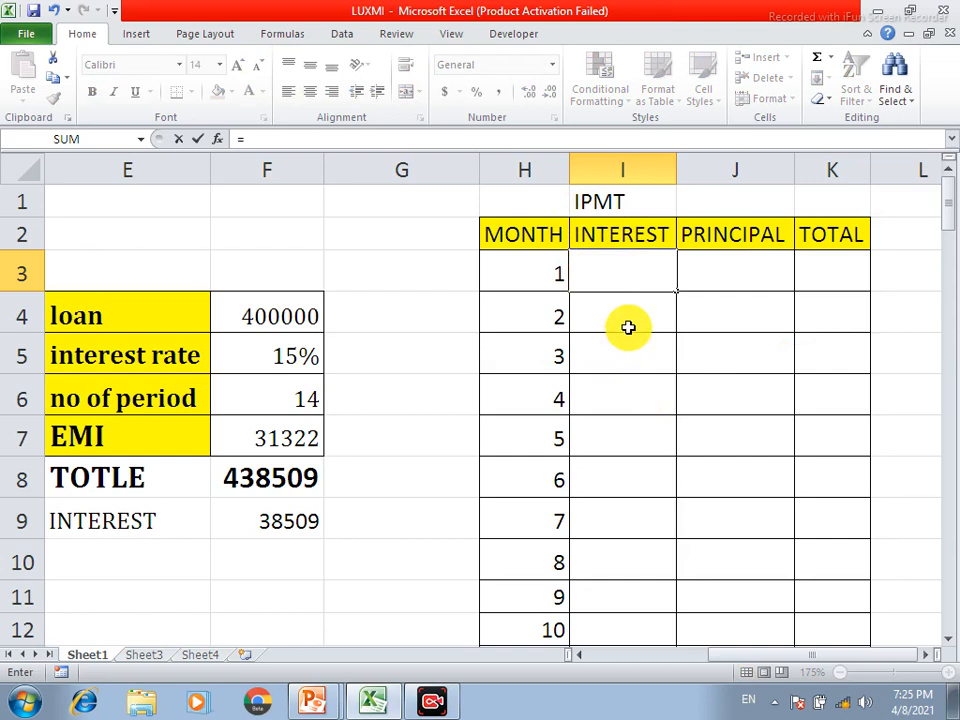
key("BackSpace")
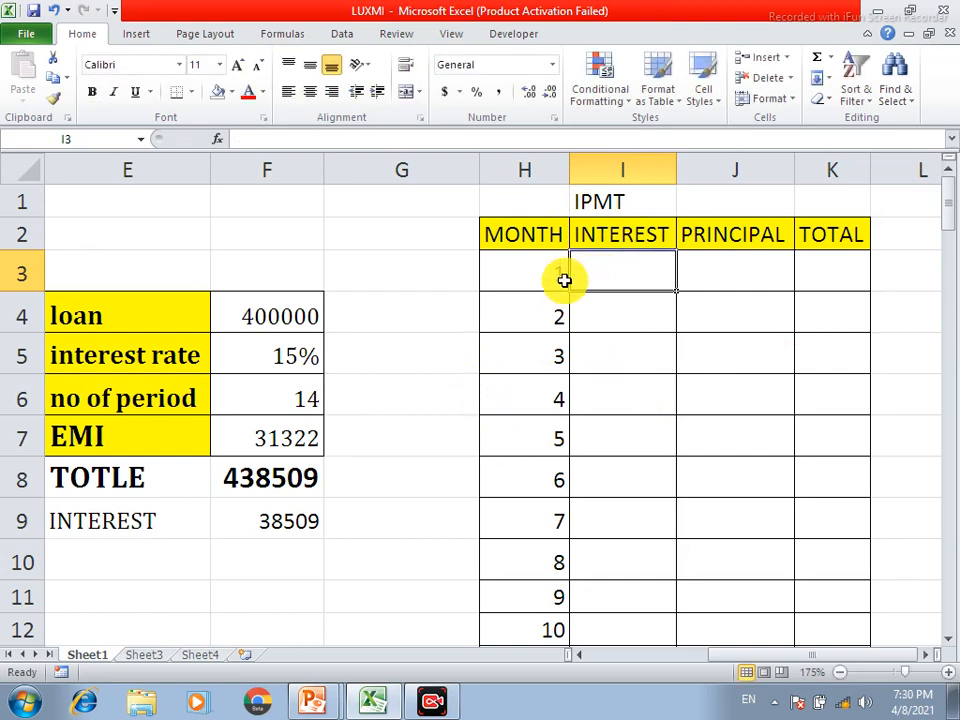
type("=")
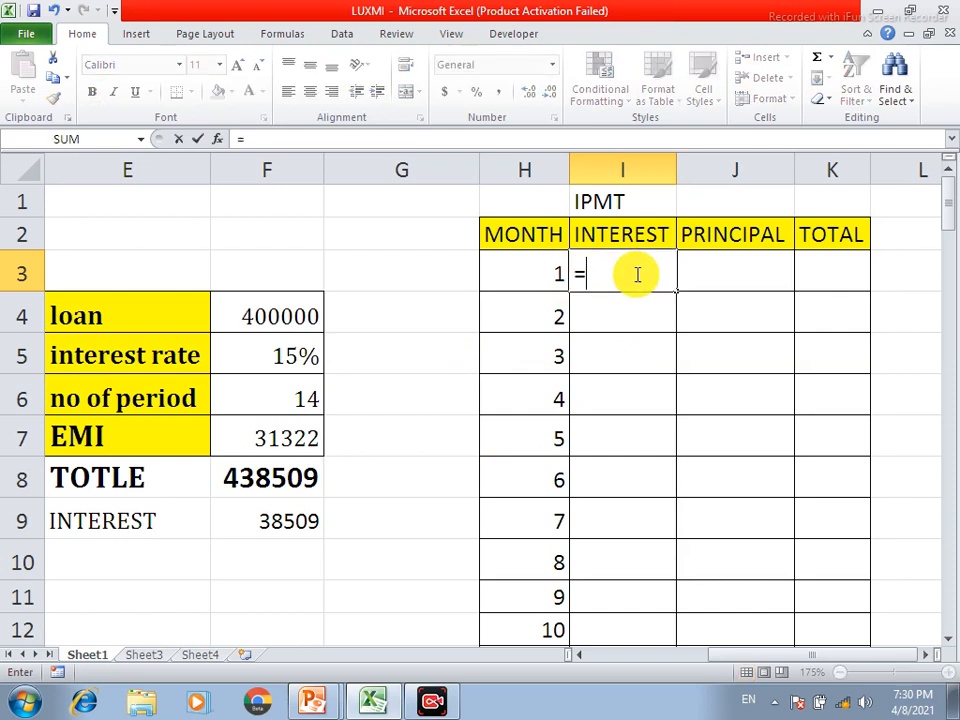
type("TPMT(")
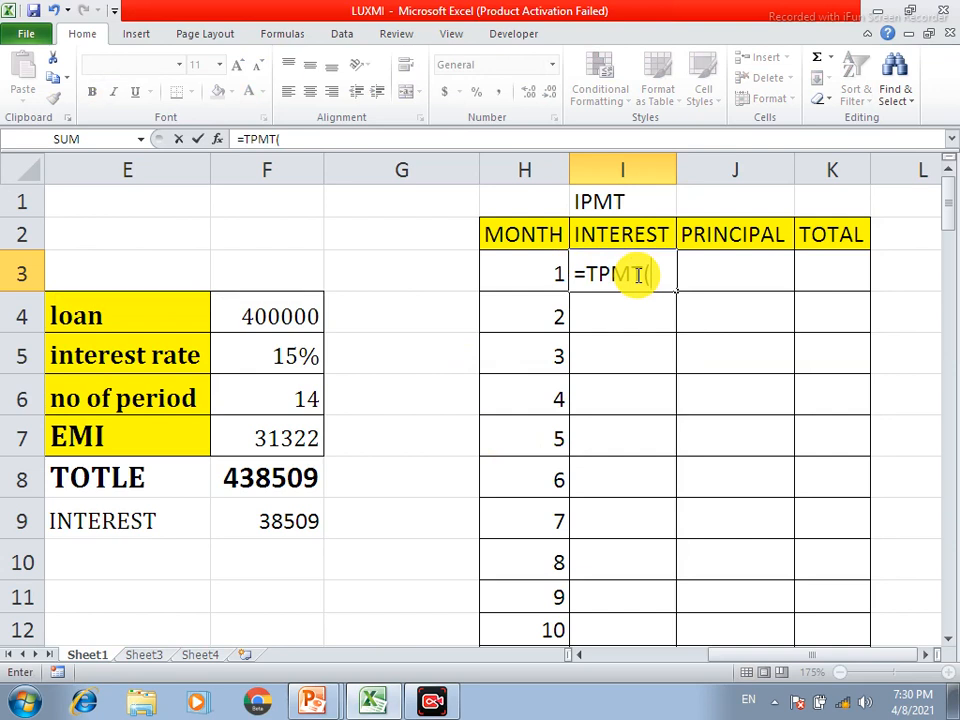
key("BackSpace")
key("BackSpace")
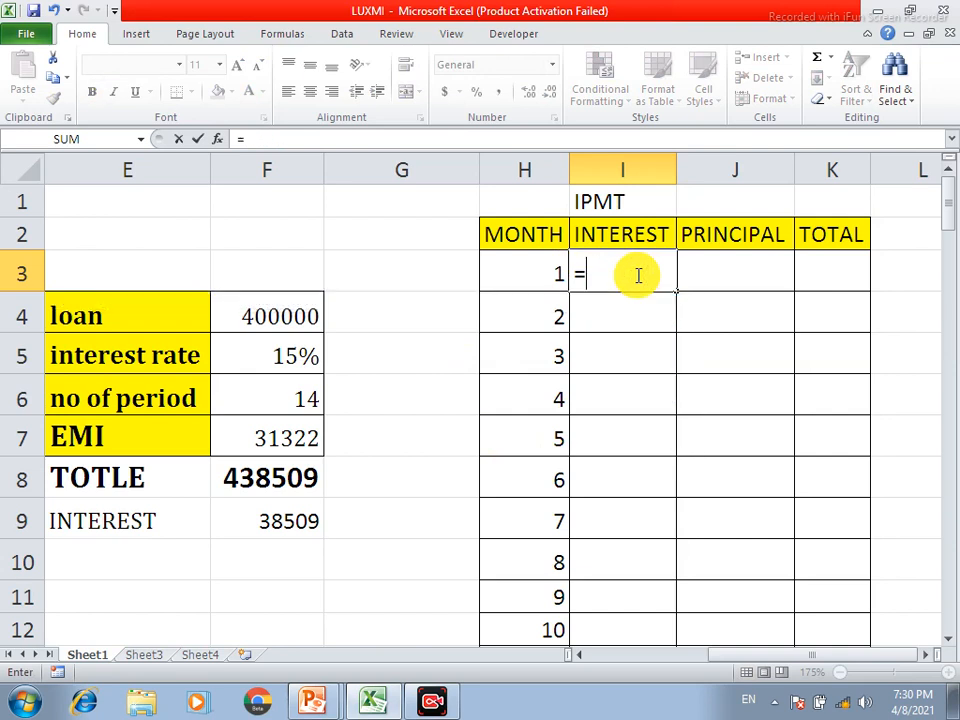
type("IPM")
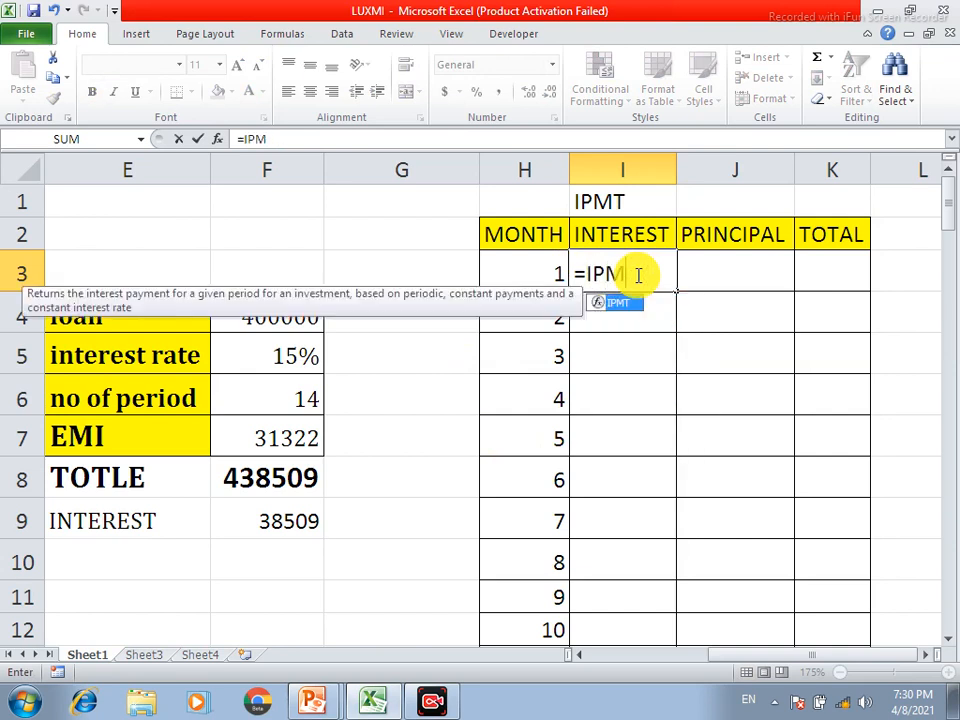
type("T(")
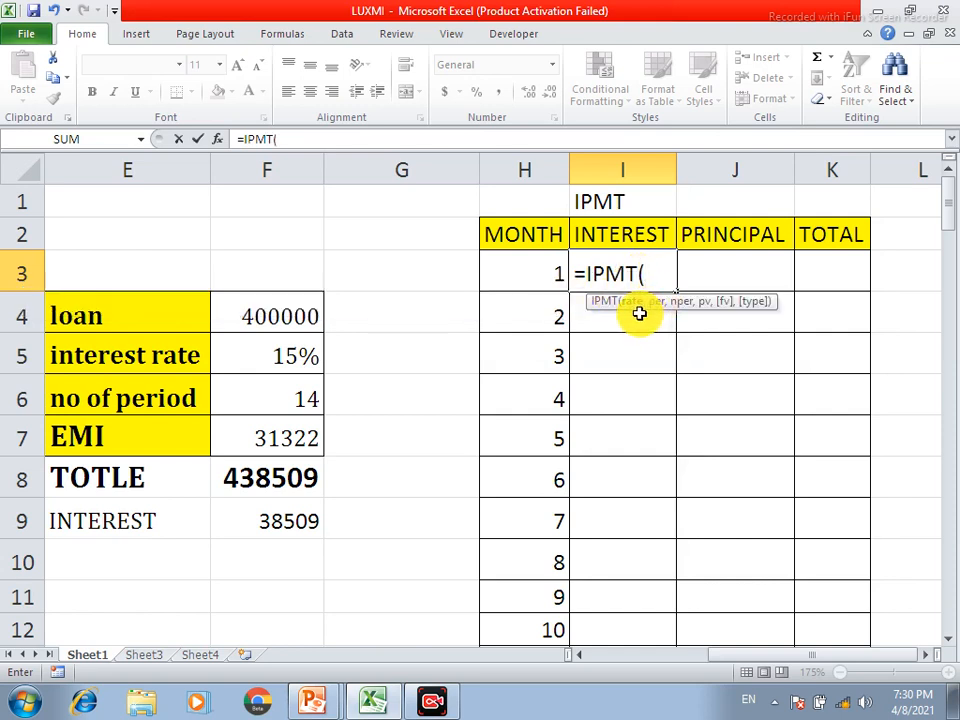
left_click(257, 358)
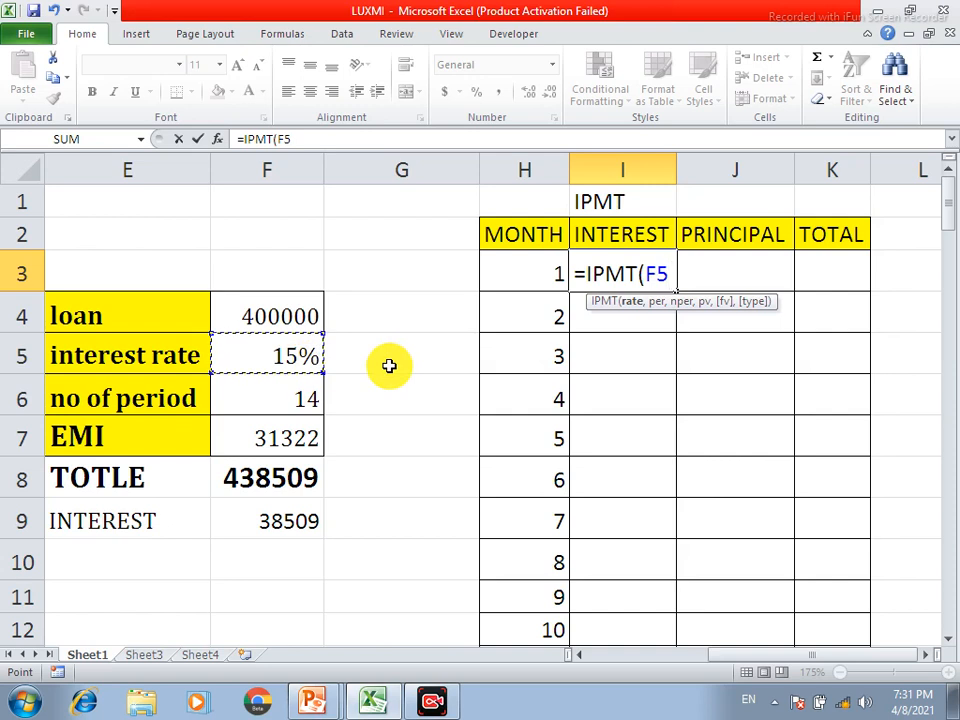
key("F4")
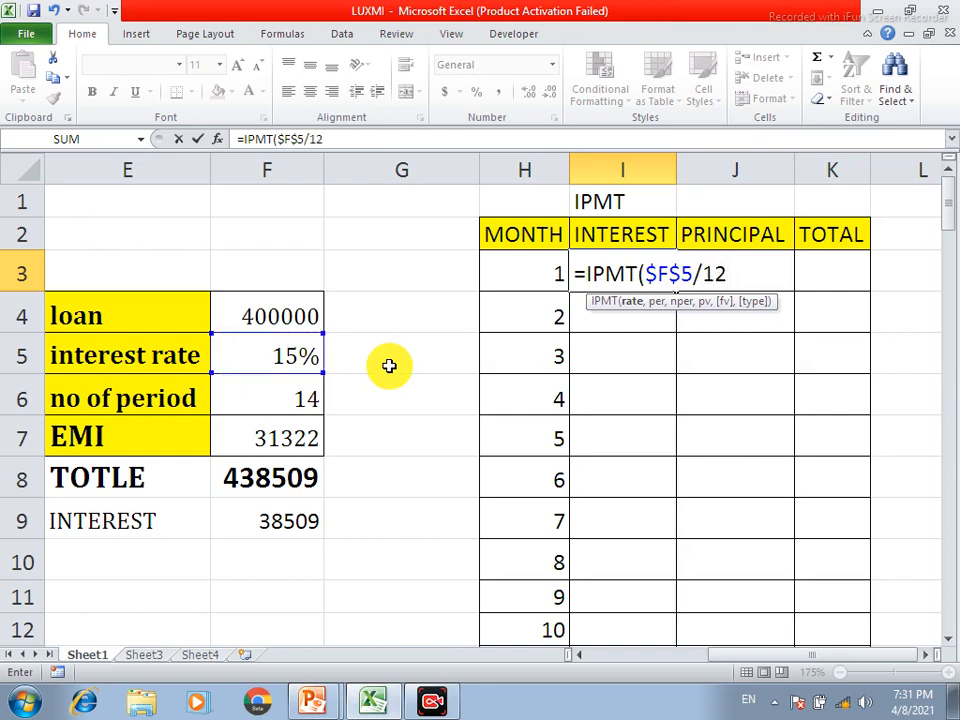
type(",")
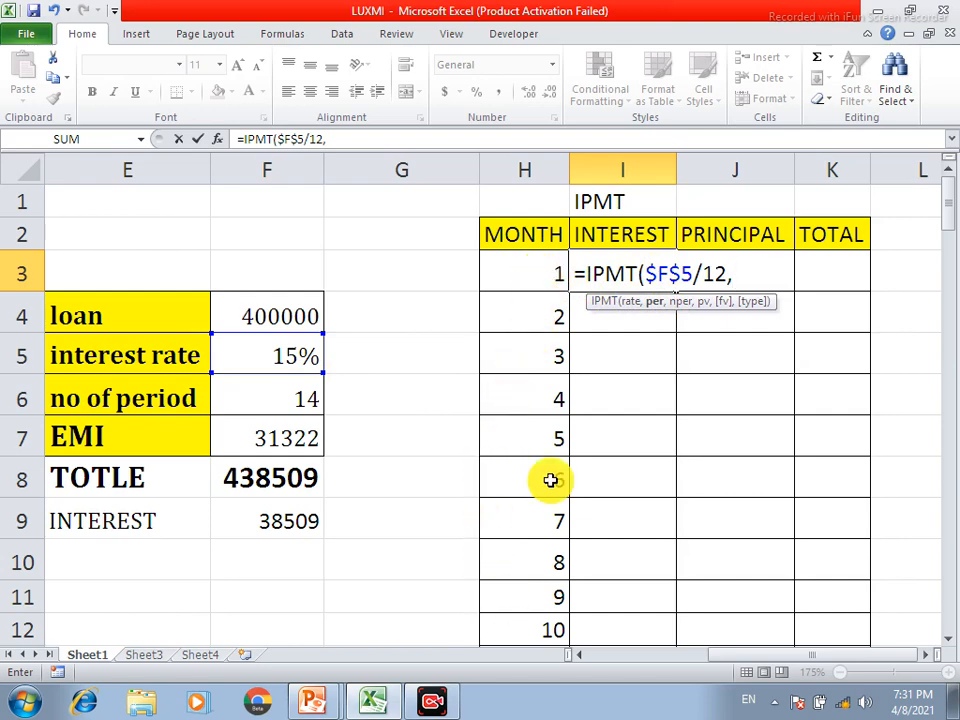
Step: Look through the period numbers in the MONTH column of the schedule
scroll(525, 437, "down", 10)
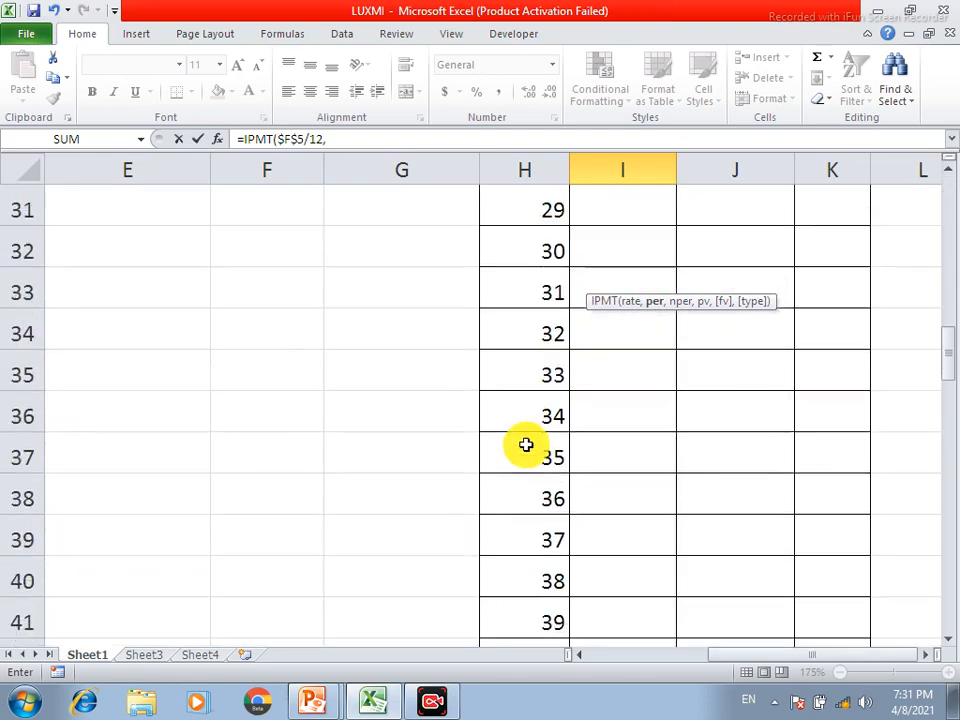
scroll(572, 418, "up", 1)
scroll(559, 439, "down", 6)
scroll(559, 439, "down", 5)
scroll(557, 439, "up", 20)
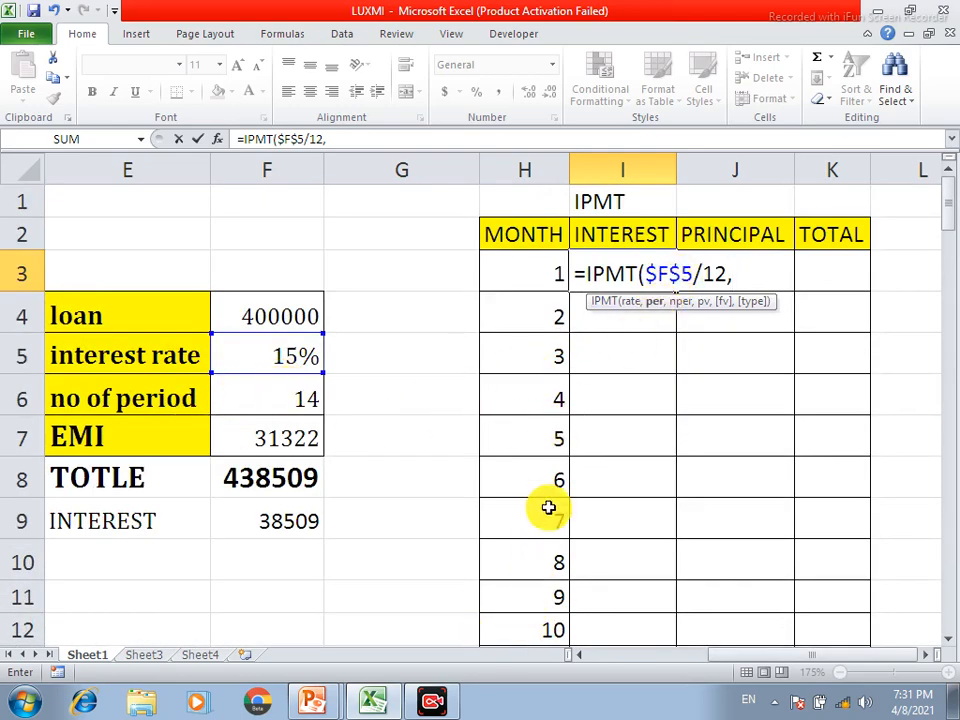
scroll(529, 600, "down", 1)
scroll(546, 620, "down", 2)
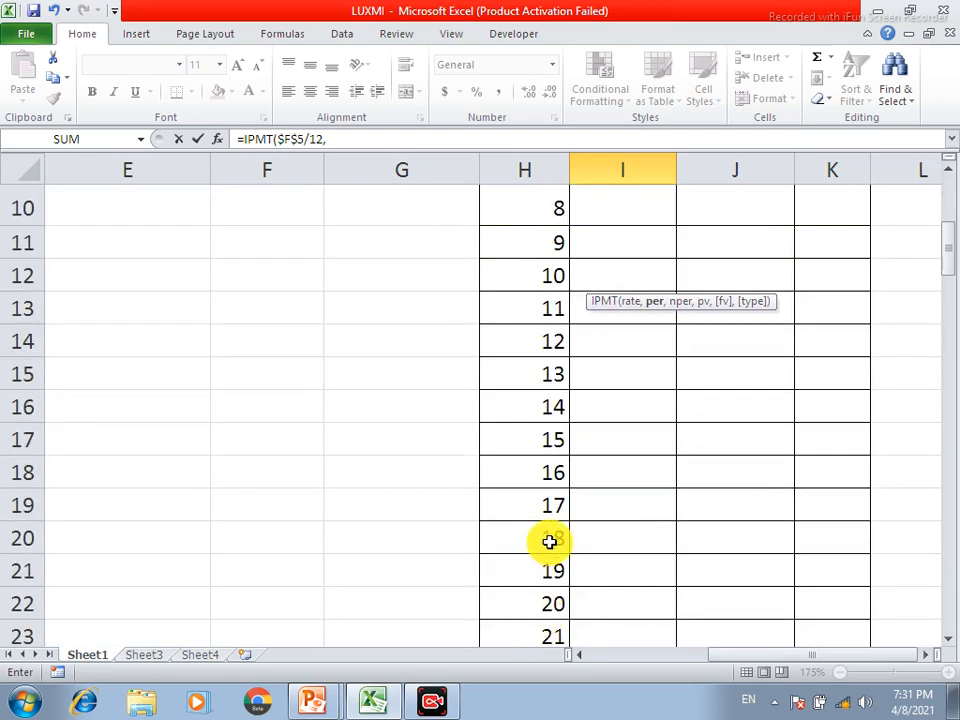
scroll(540, 402, "up", 3)
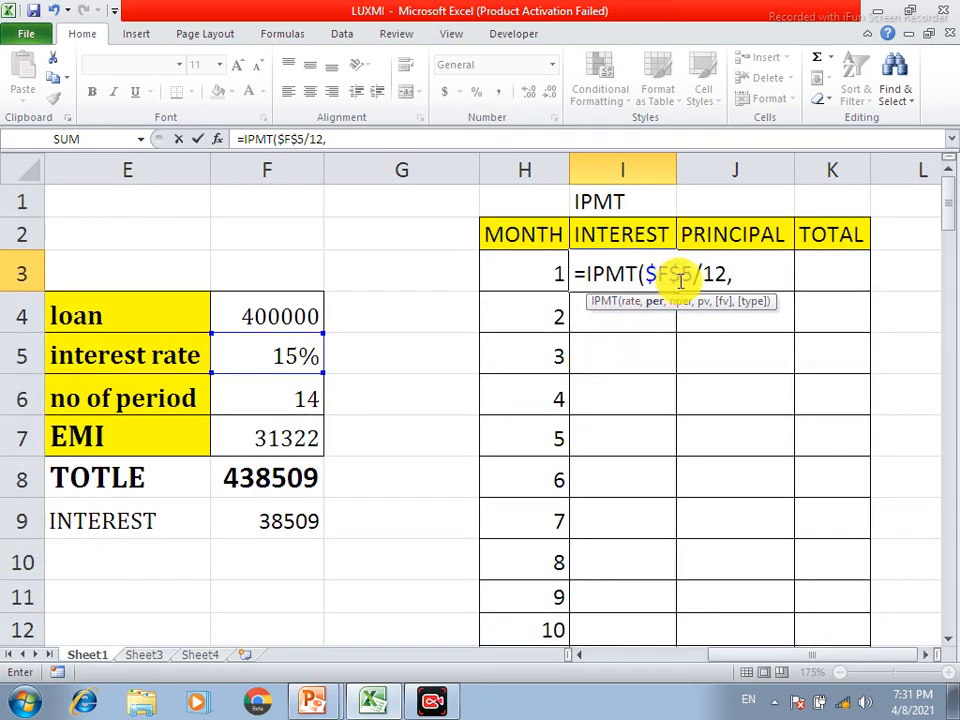
Step: Complete the IPMT formula in I3 with H3 as the period, $F$6 as the number of periods and -F4 as the loan
left_click(506, 270)
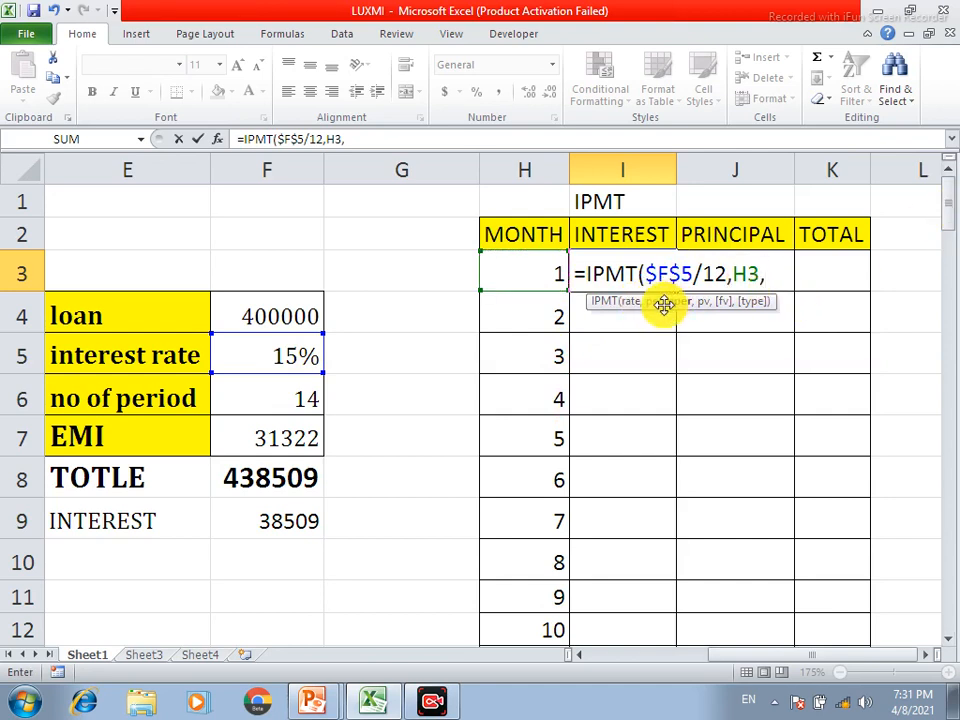
left_click(280, 400)
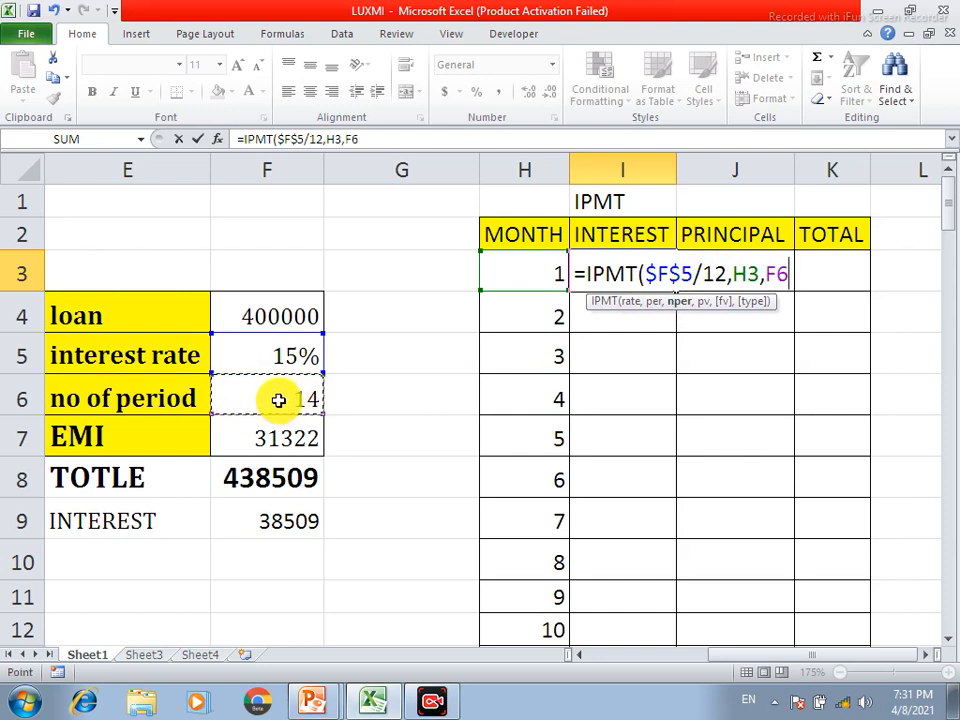
key("F4")
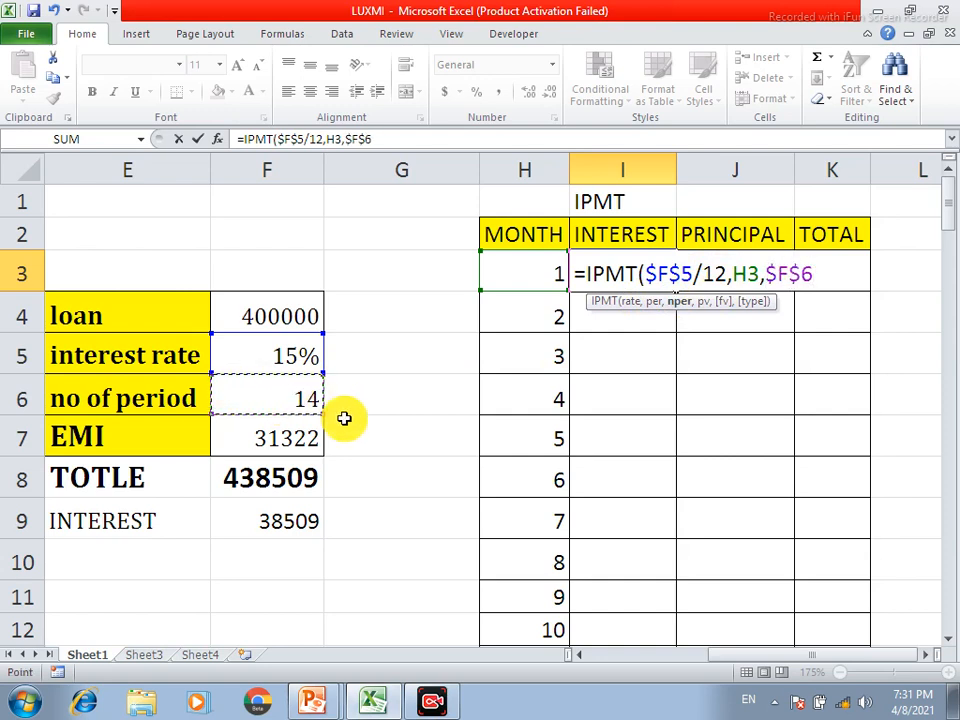
type(",")
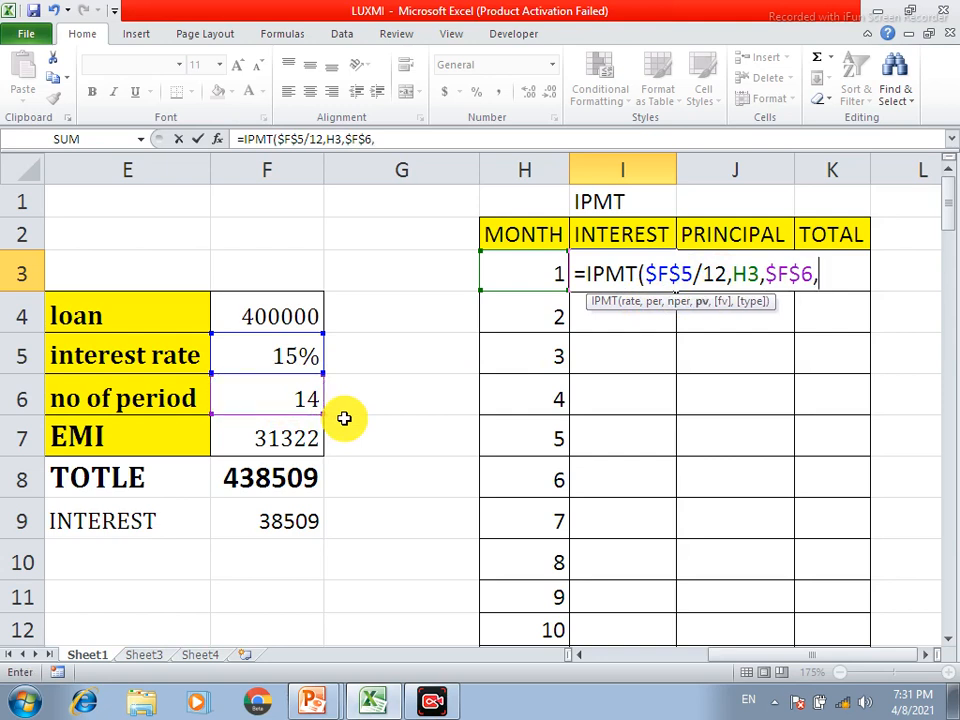
type("-")
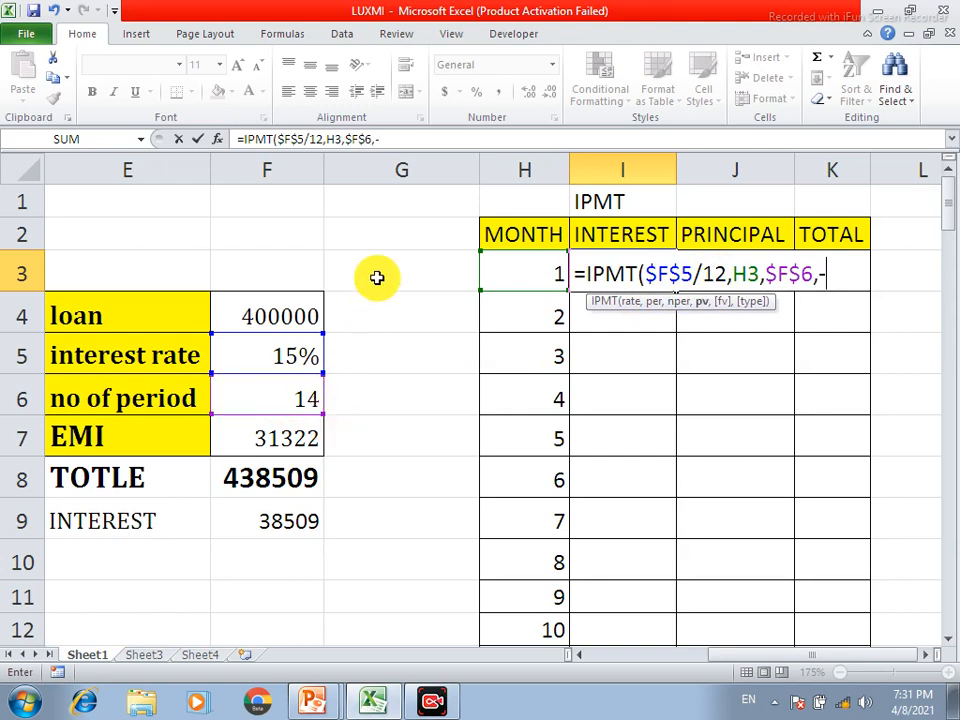
left_click(258, 316)
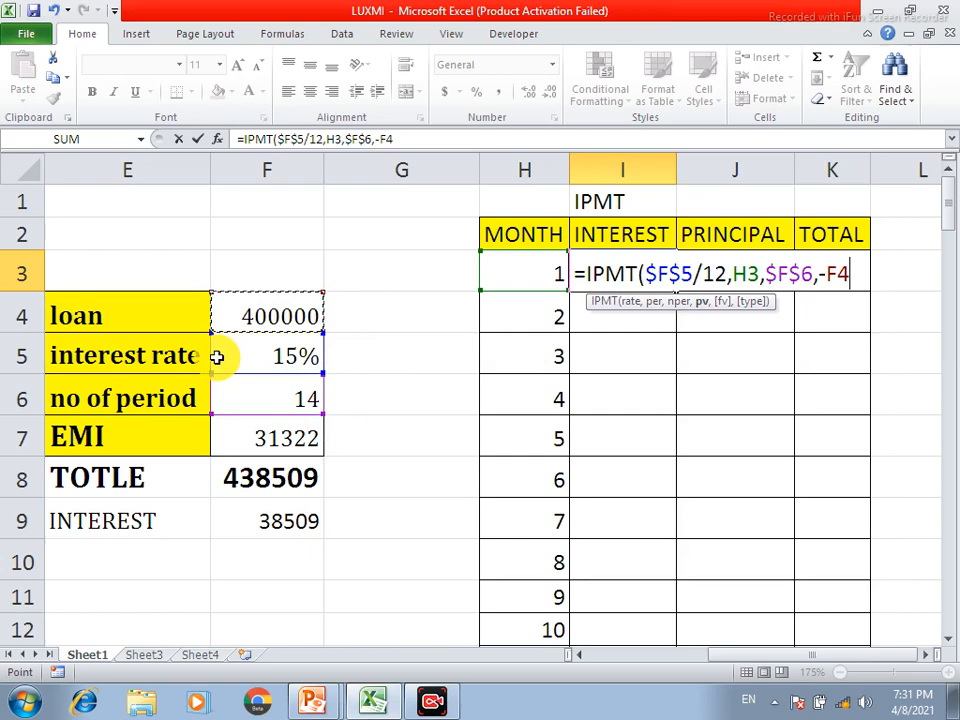
type(")")
key("Return")
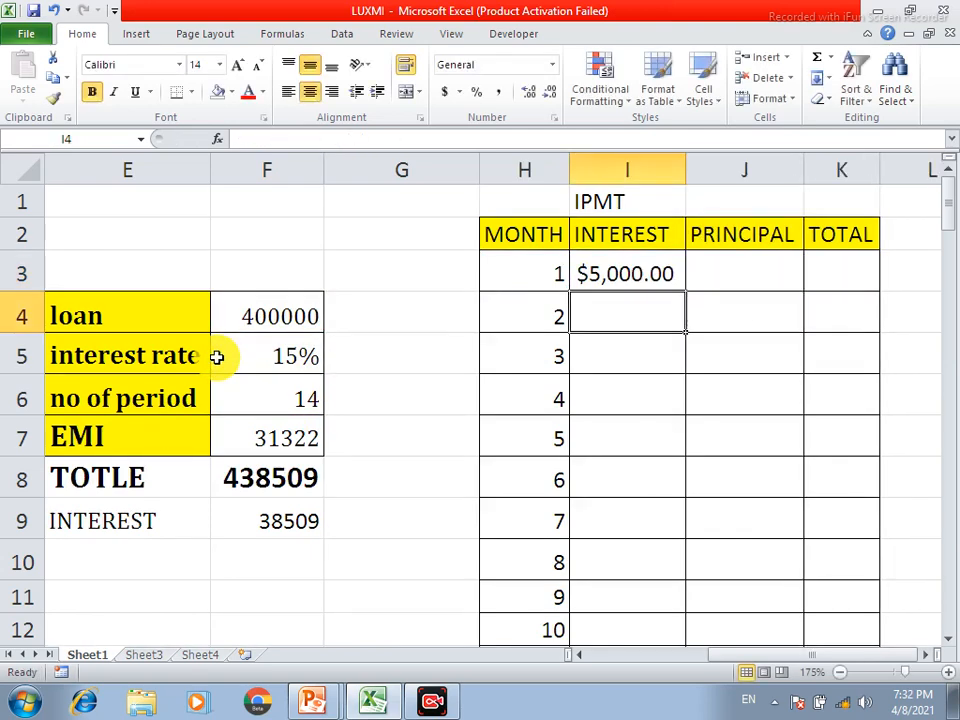
Step: Format I3 in comma style without decimals and fill its interest formula down through month 14 in I16
left_click(622, 276)
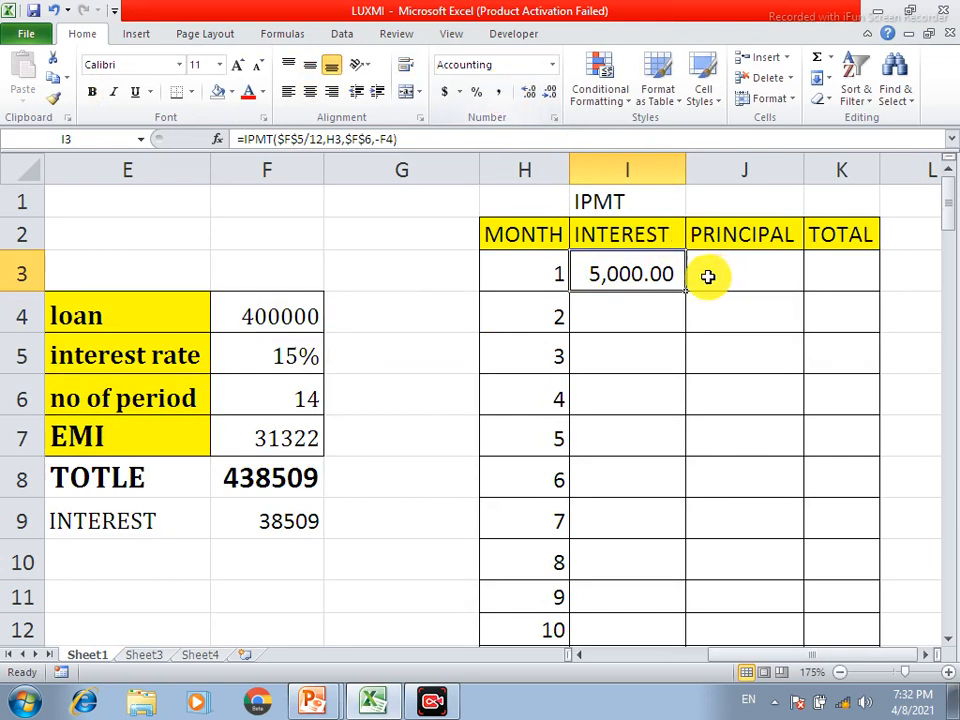
left_click(549, 93)
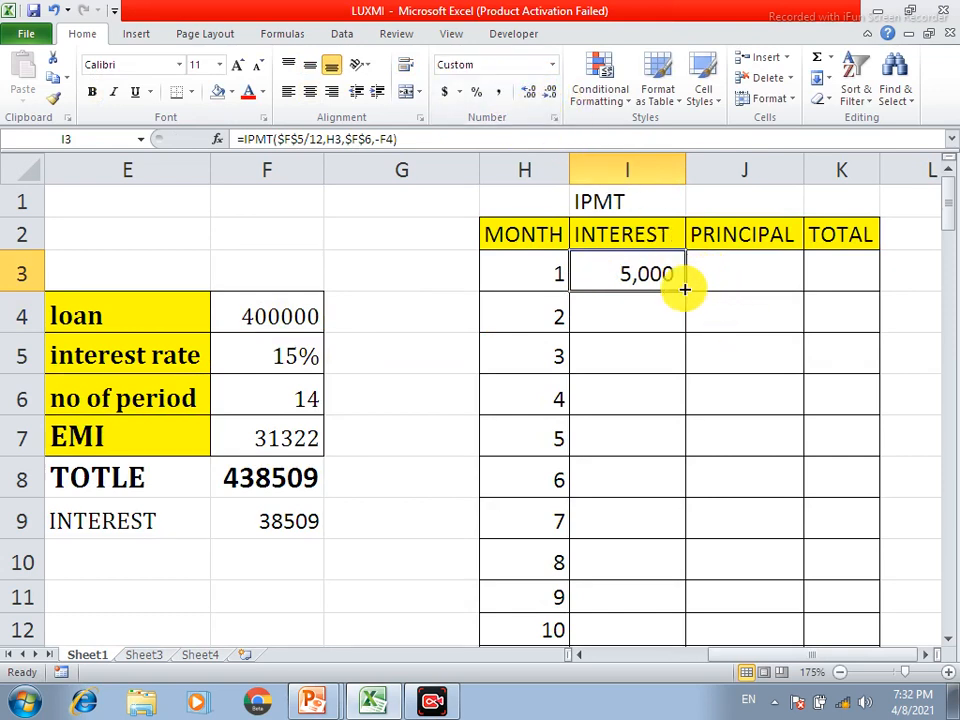
left_click_drag(684, 290, 681, 624)
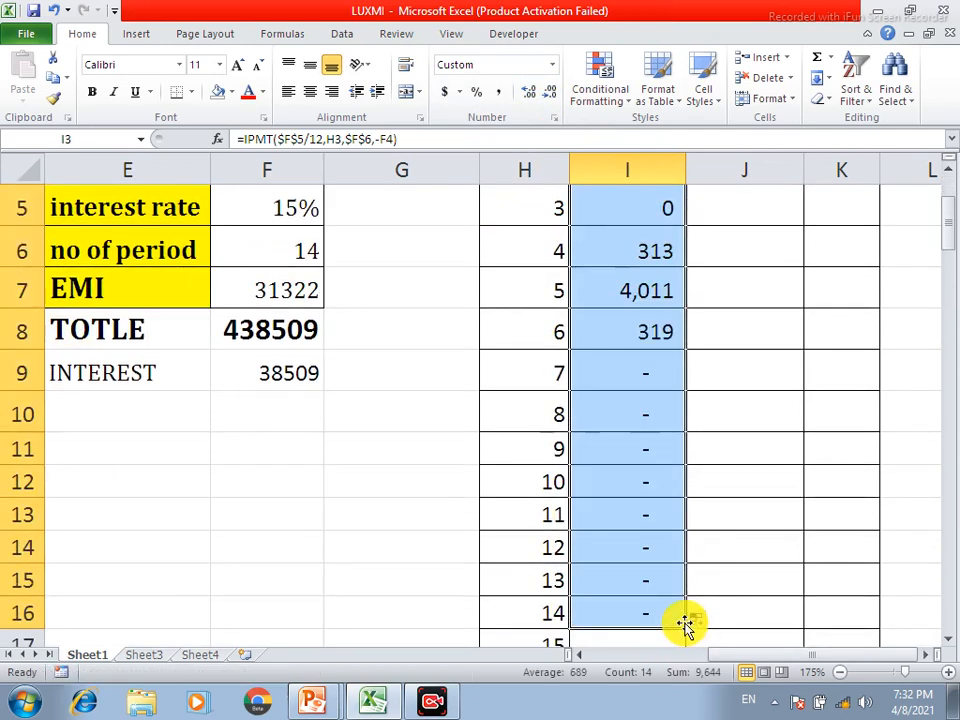
Step: Restart the interest formula in I3 as IPMT with the monthly rate $F$5/12 and the period H3
scroll(677, 563, "up", 2)
left_click(649, 274)
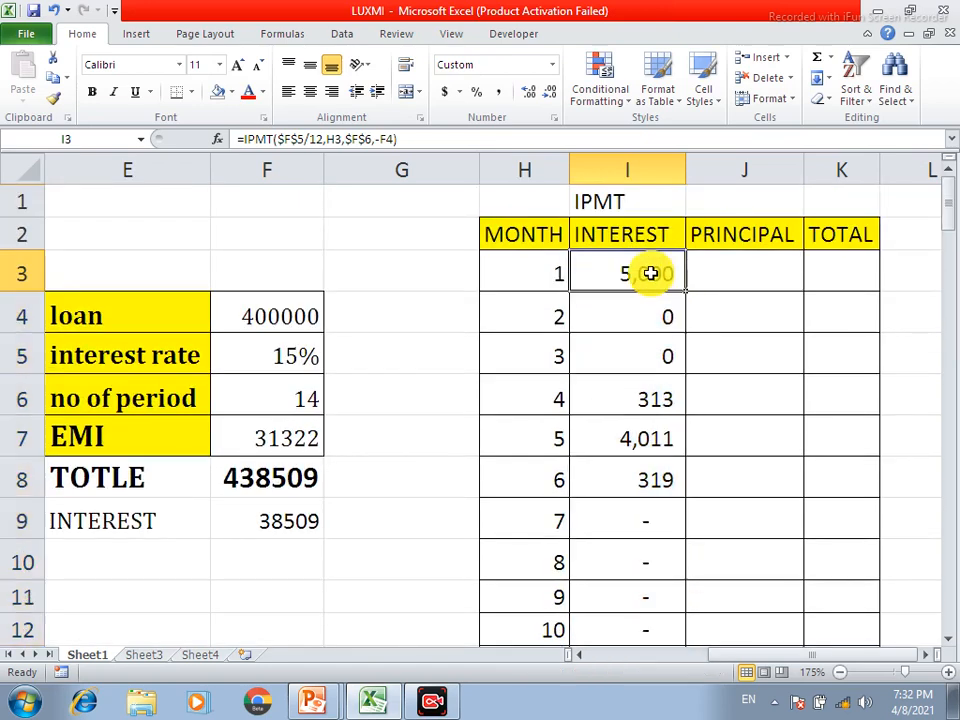
double_click(650, 274)
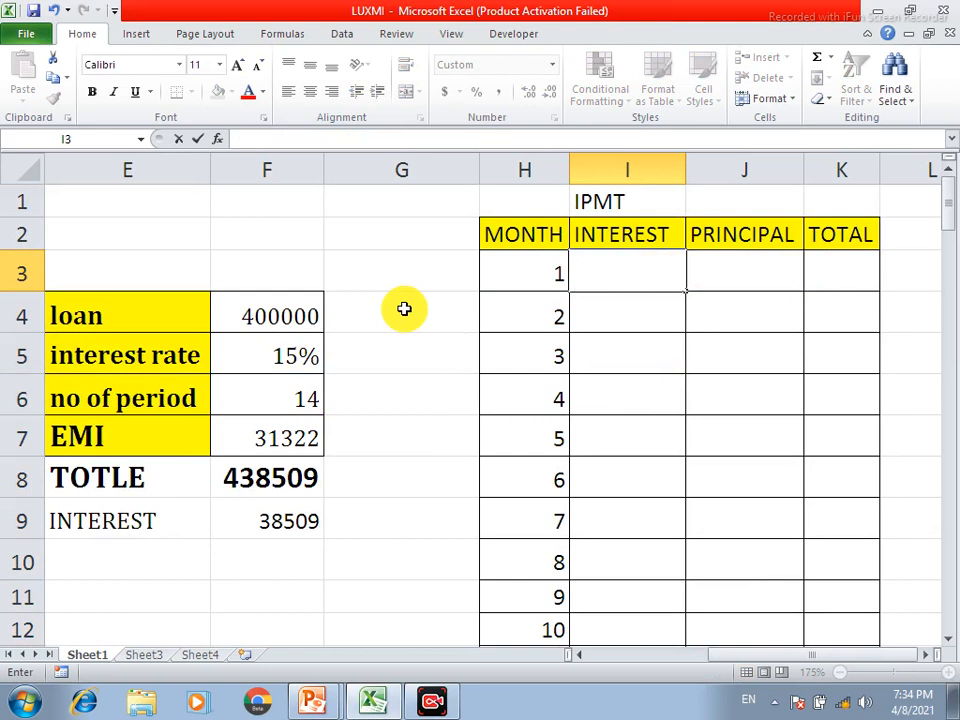
type("=IP")
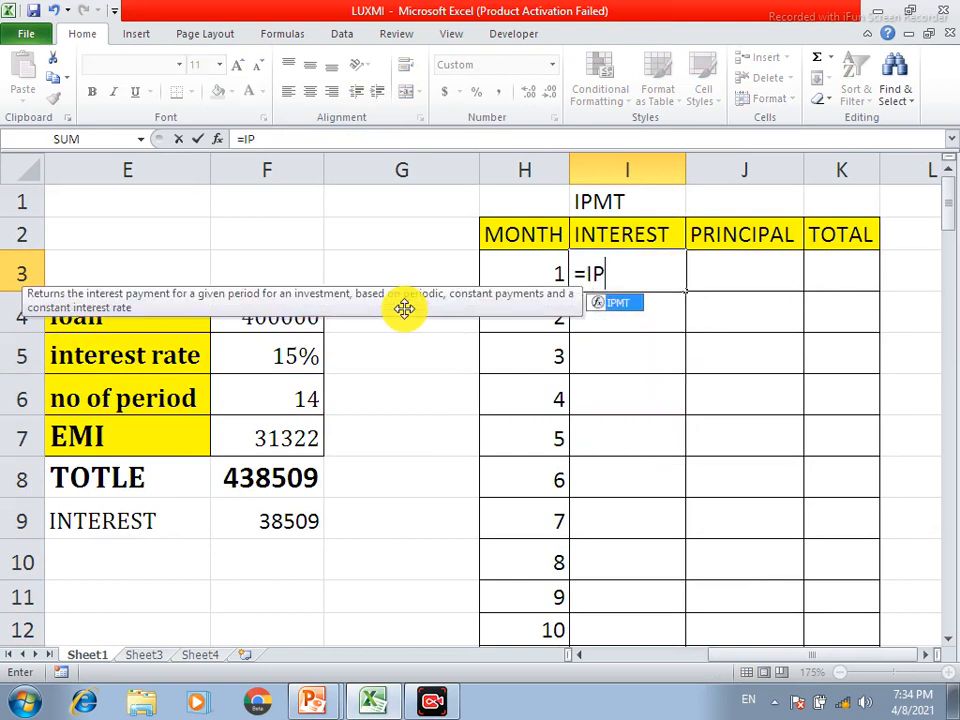
type("MT(")
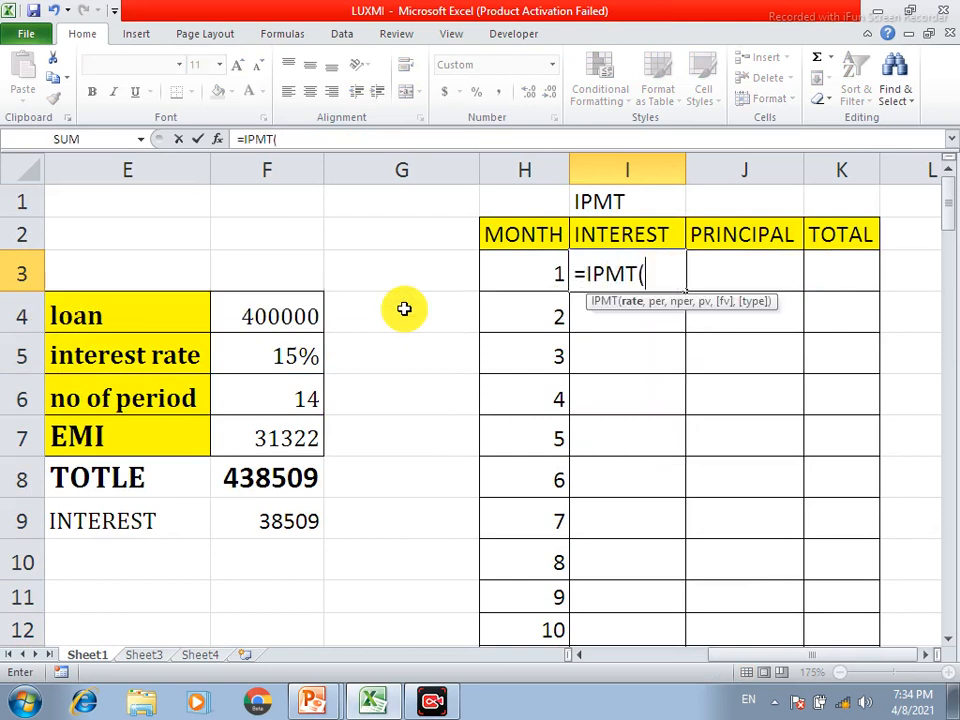
left_click(277, 364)
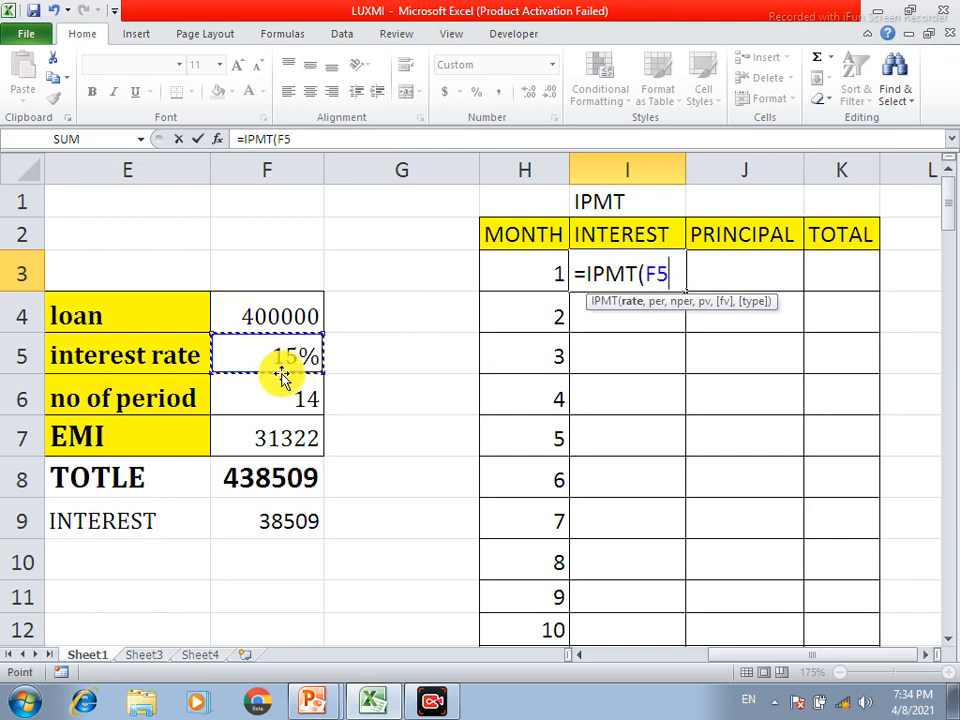
key("F4")
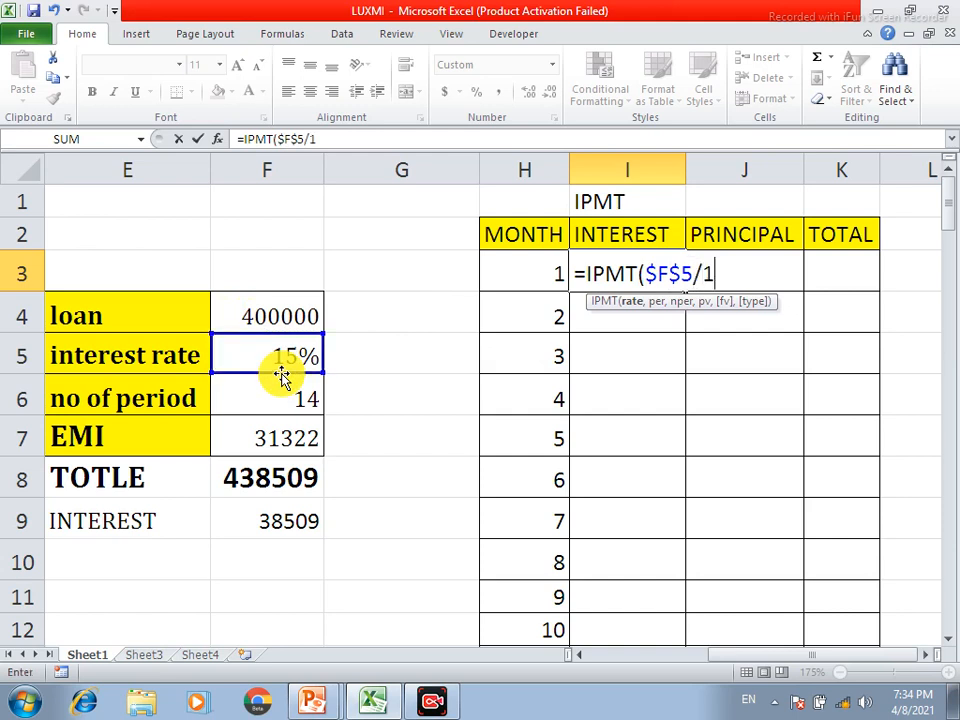
type(",")
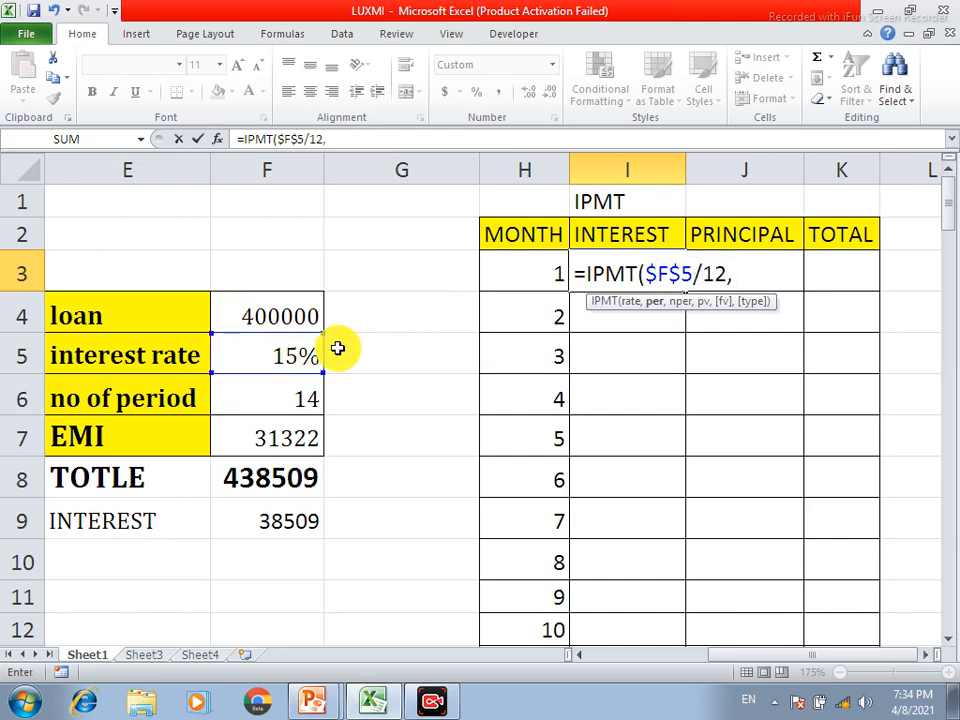
left_click(533, 270)
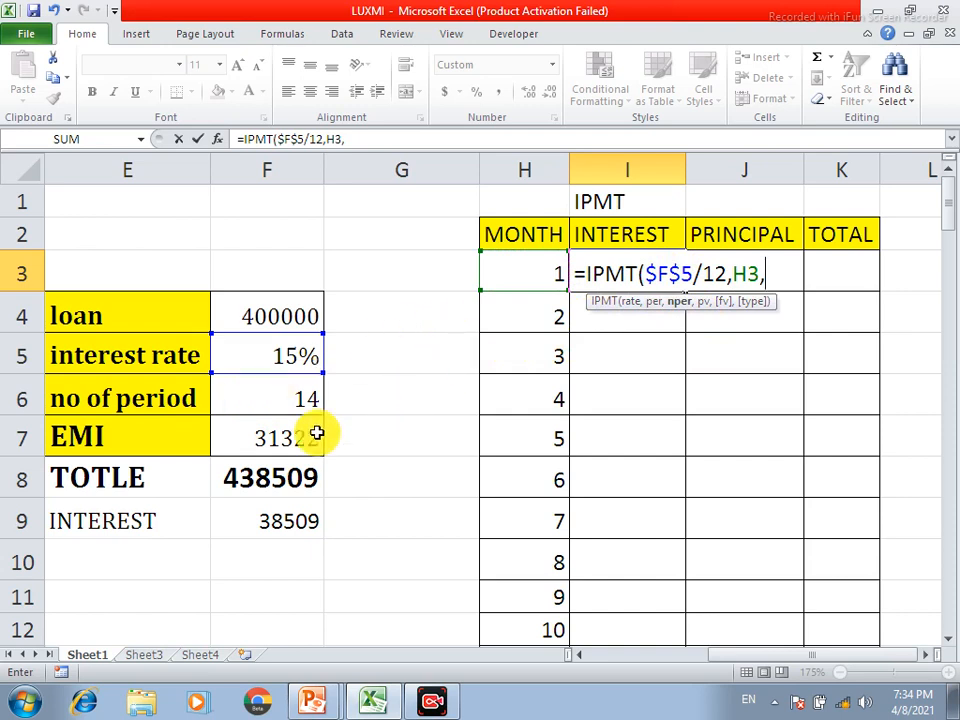
Step: Finish the IPMT formula in I3 with $F$6 as the number of periods and the absolute negative loan reference -$F$4
left_click(296, 395)
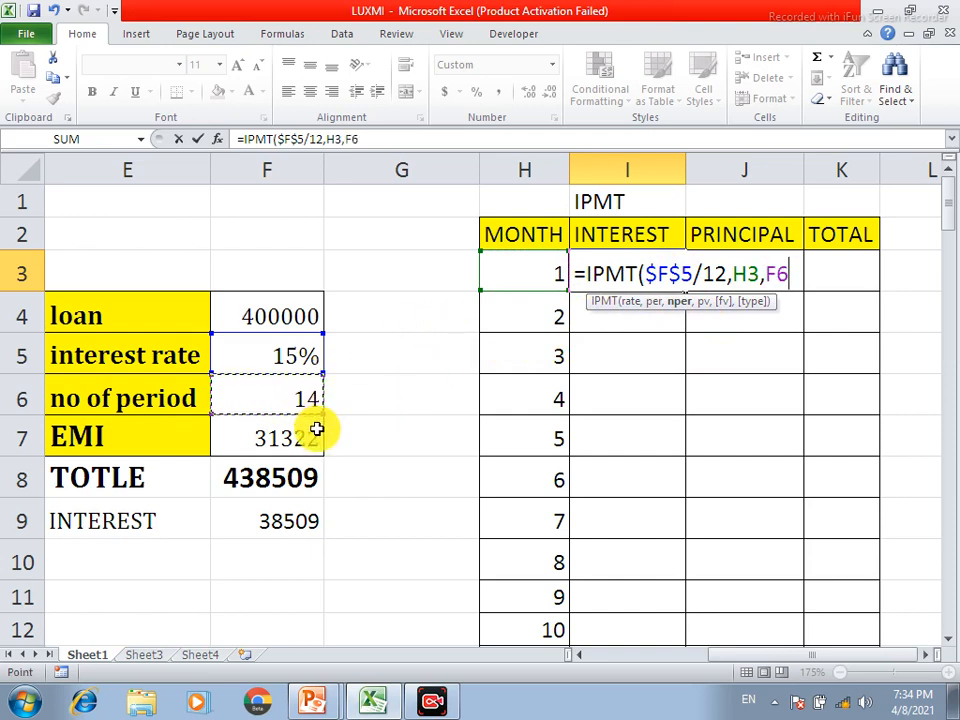
key("F4")
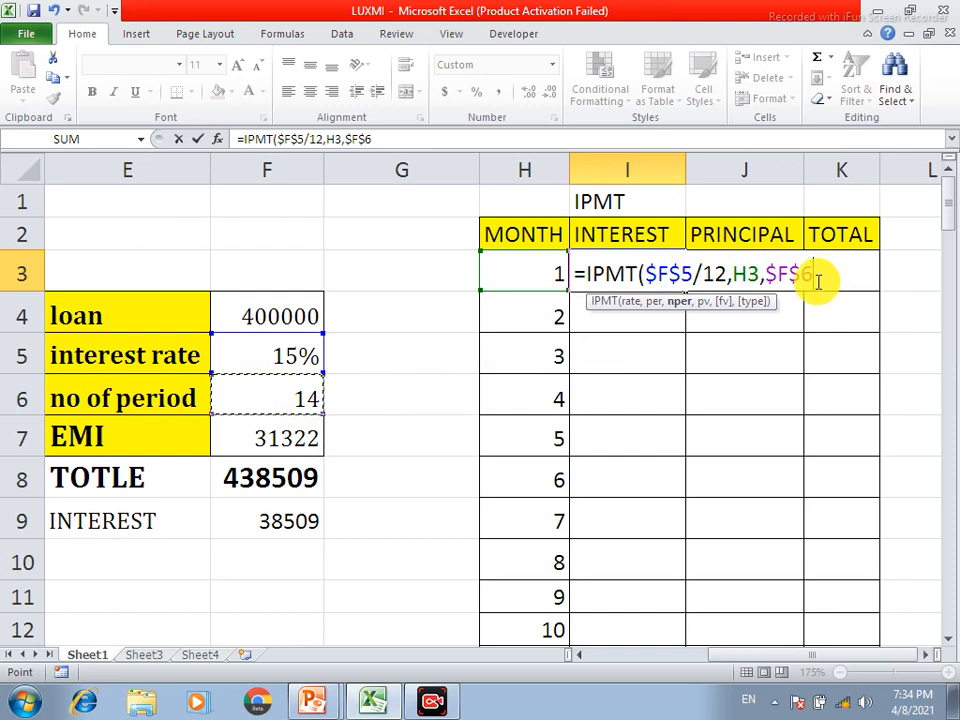
left_click_drag(838, 660, 800, 664)
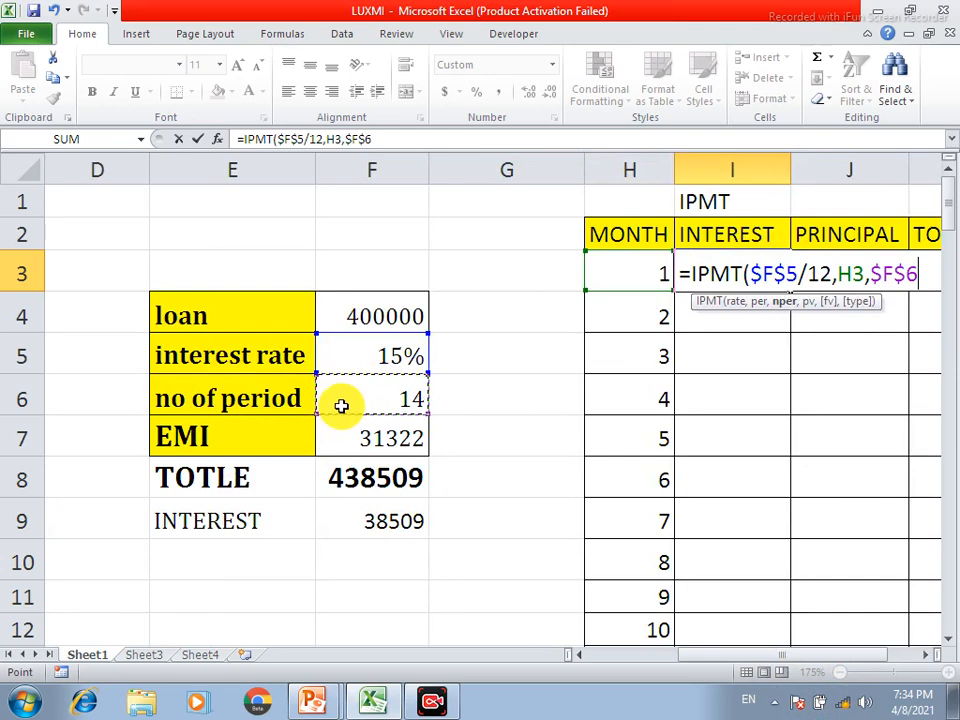
left_click_drag(716, 660, 618, 666)
left_click_drag(681, 654, 790, 668)
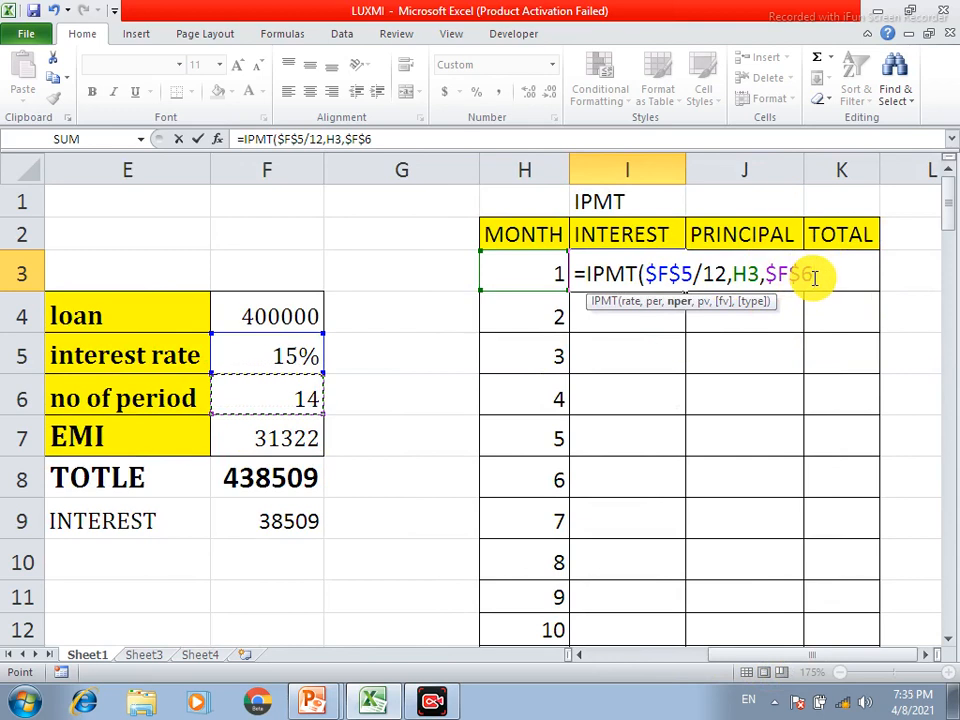
type(",")
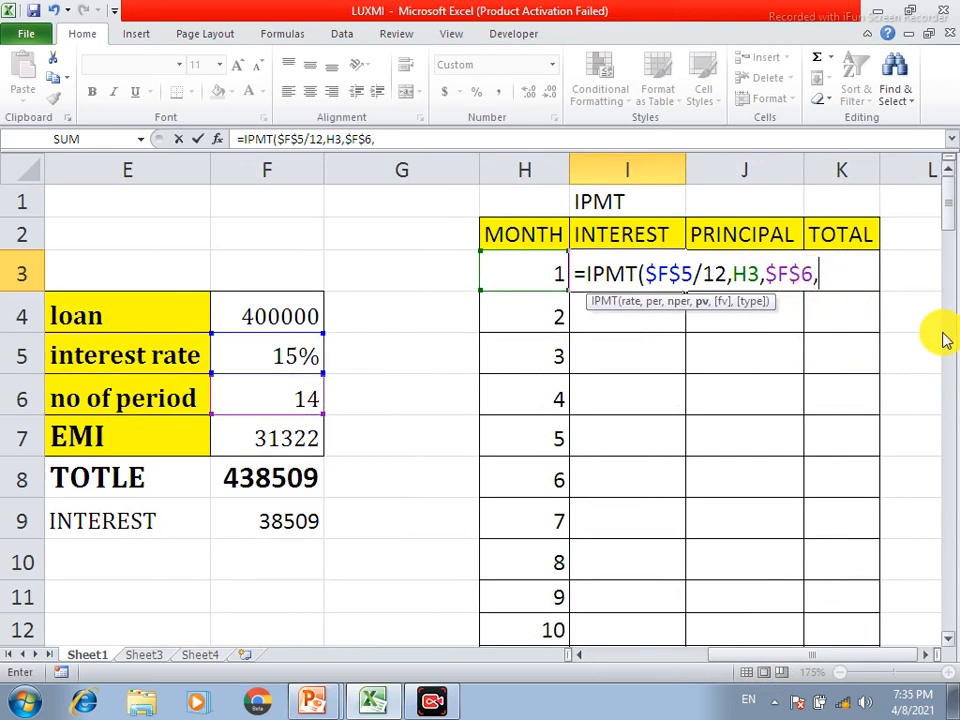
type("-")
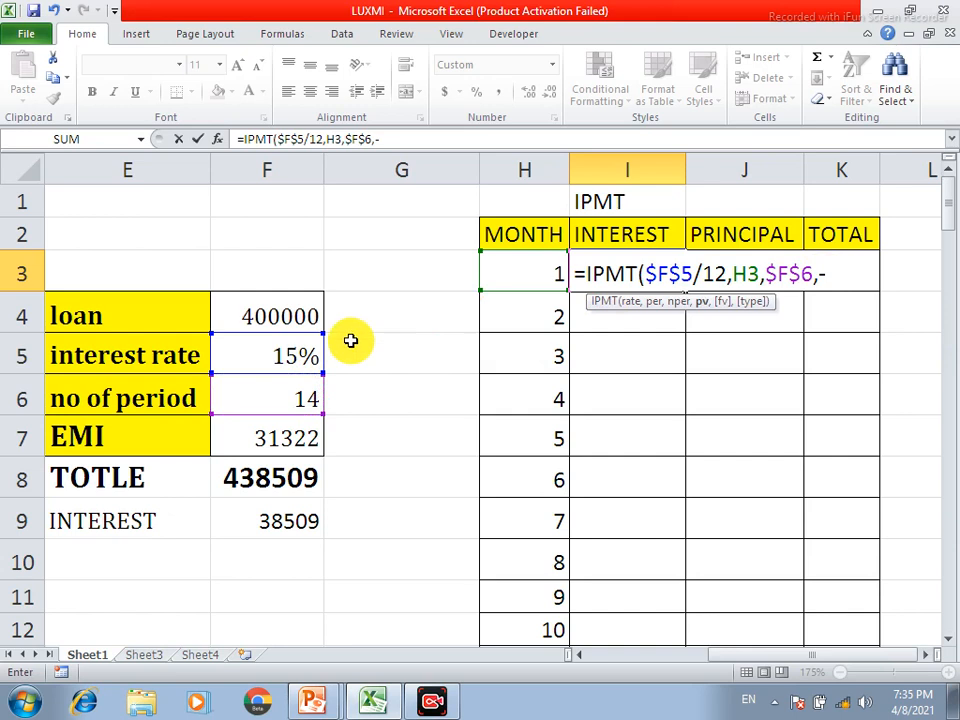
left_click(291, 316)
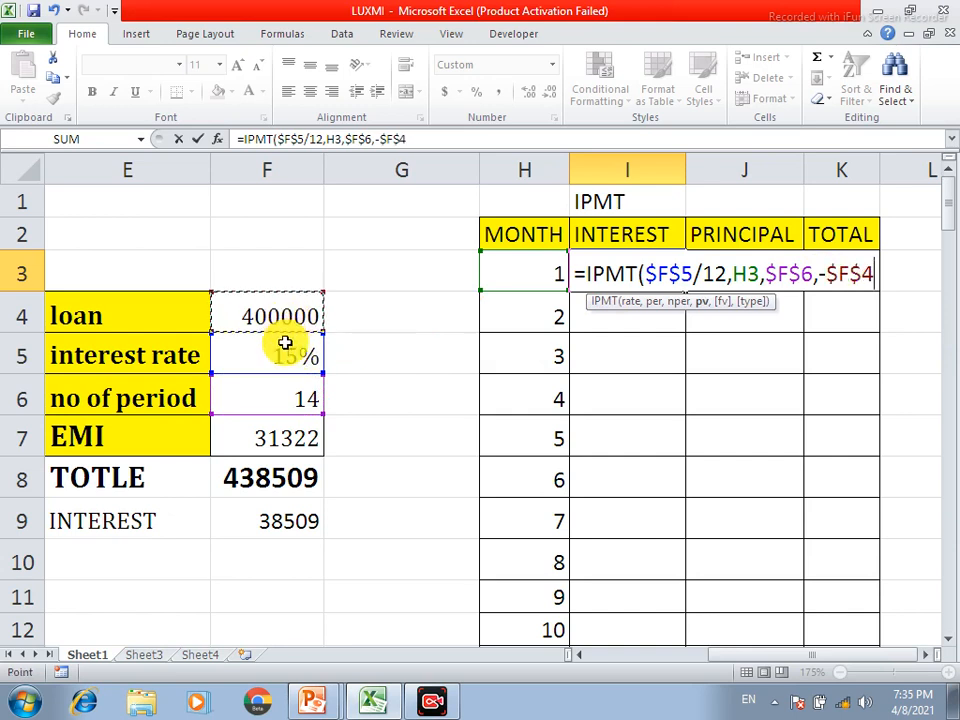
type(")")
key("Return")
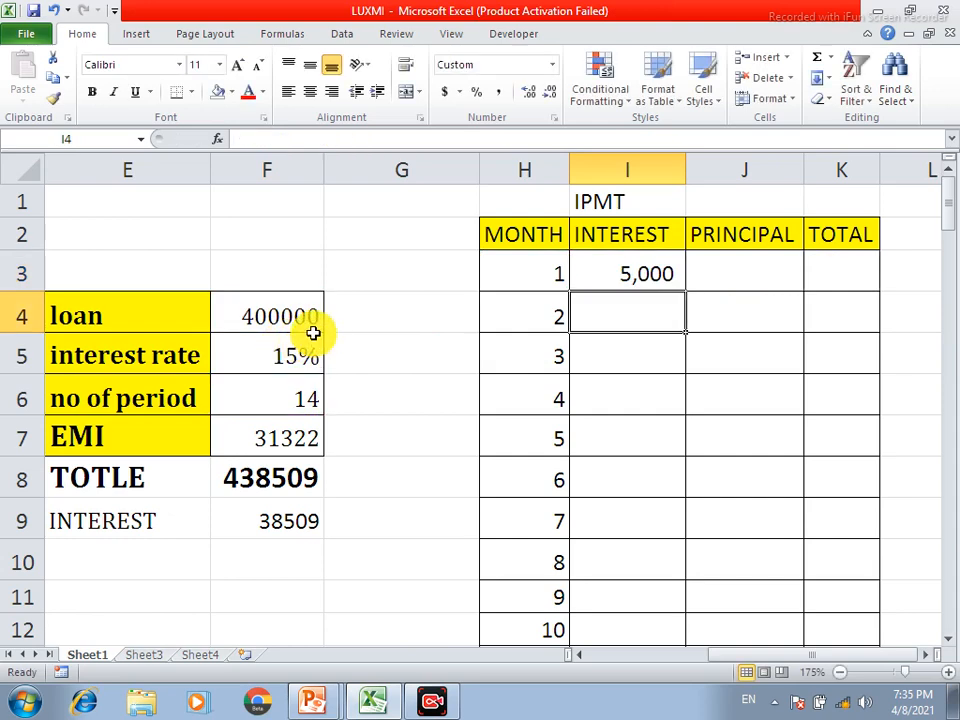
Step: Fill the corrected interest formula from I3 down to I16 for months 1 to 14
left_click(657, 274)
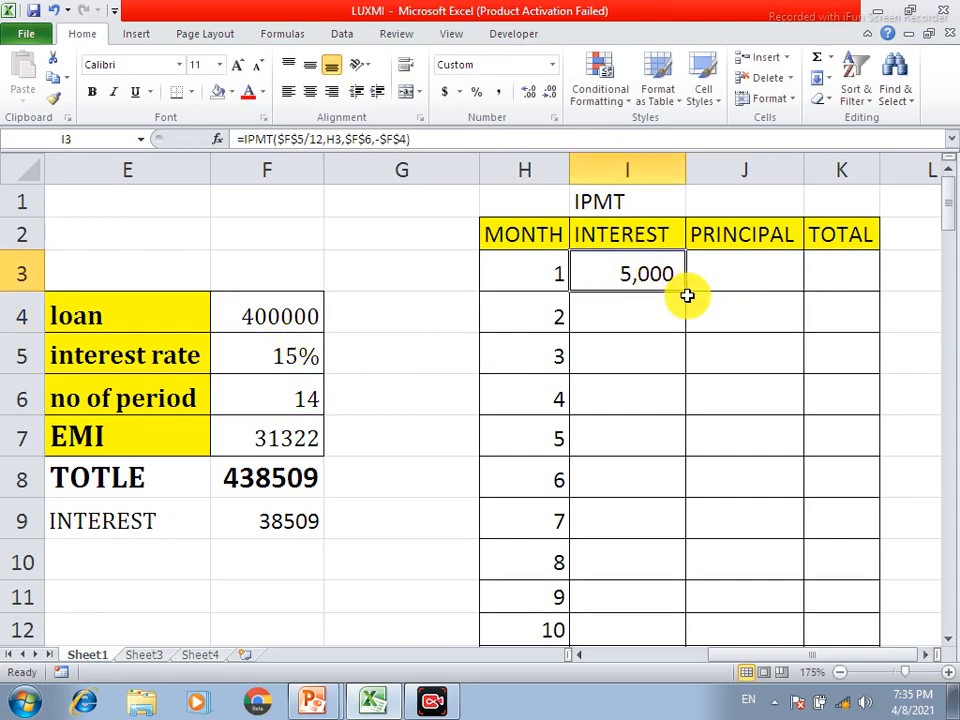
left_click_drag(689, 291, 675, 553)
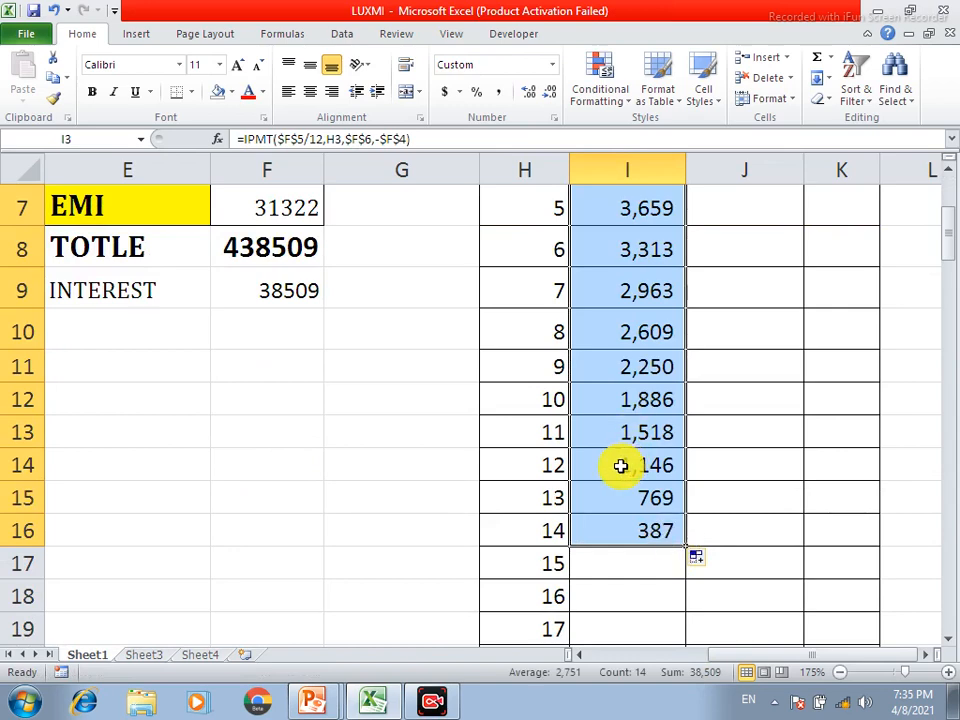
scroll(620, 466, "up", 2)
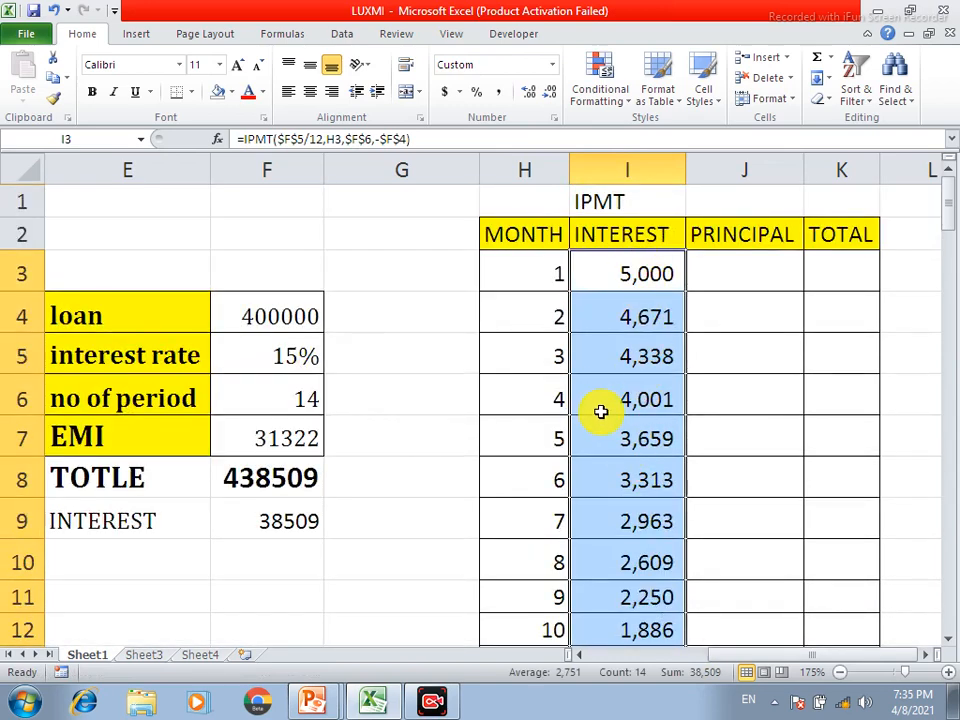
scroll(645, 509, "down", 2)
scroll(660, 470, "up", 2)
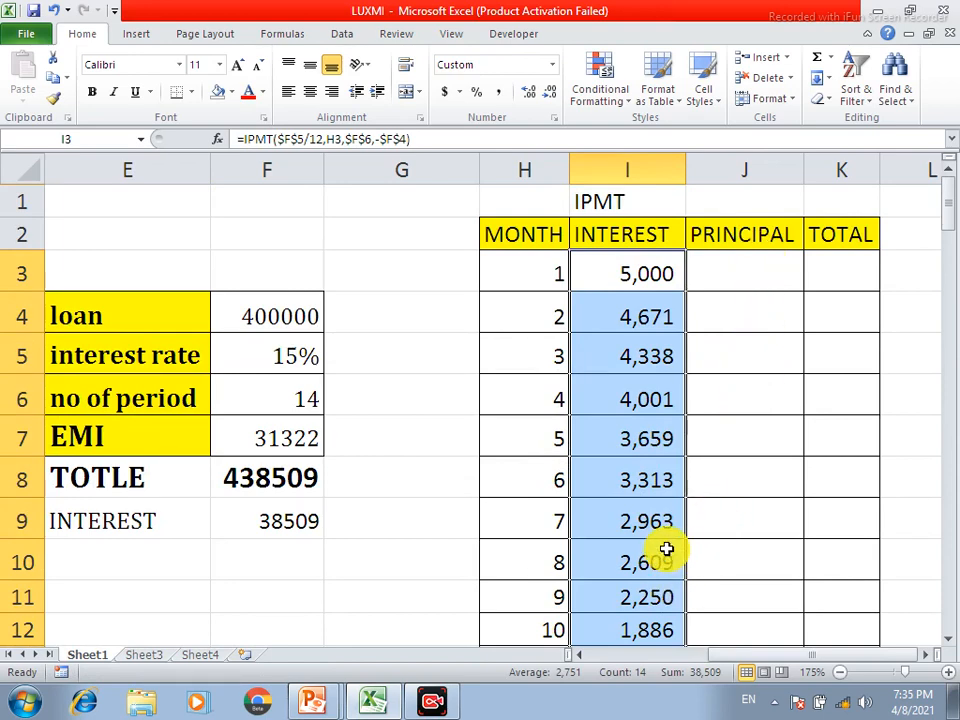
Step: Total the monthly interest in I17 with =SUM(I3:I16)
scroll(667, 516, "down", 3)
left_click(664, 439)
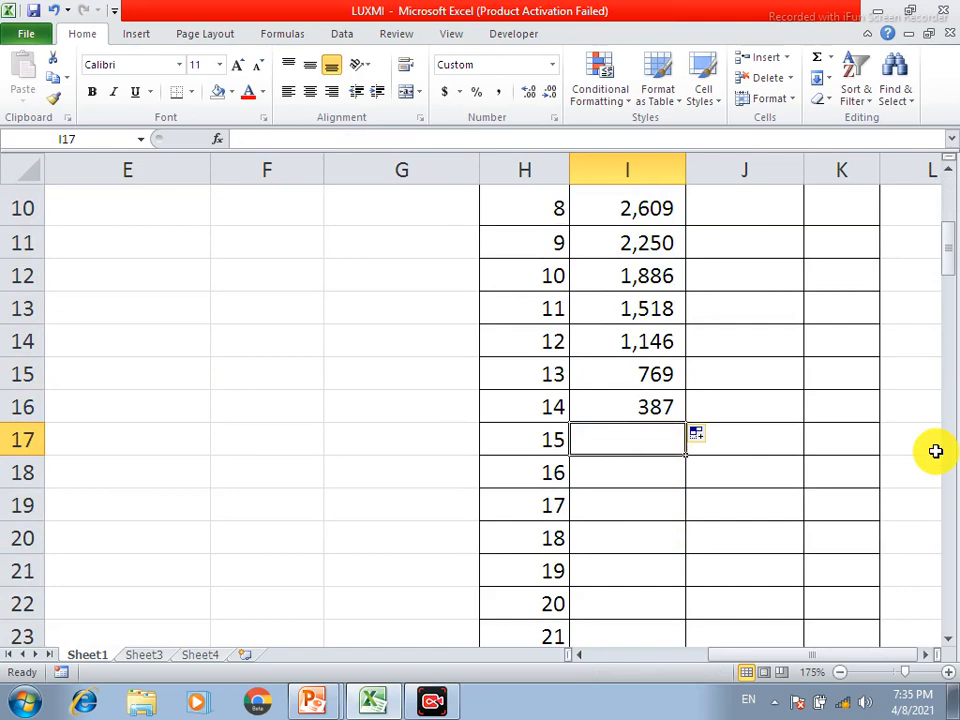
type("=SU")
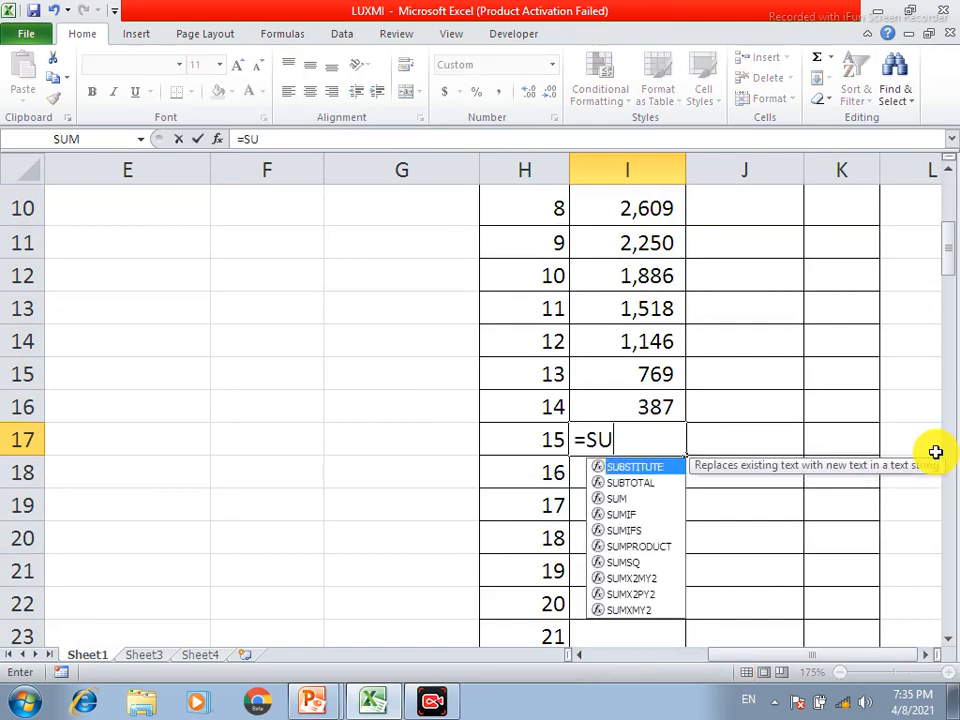
type("M(")
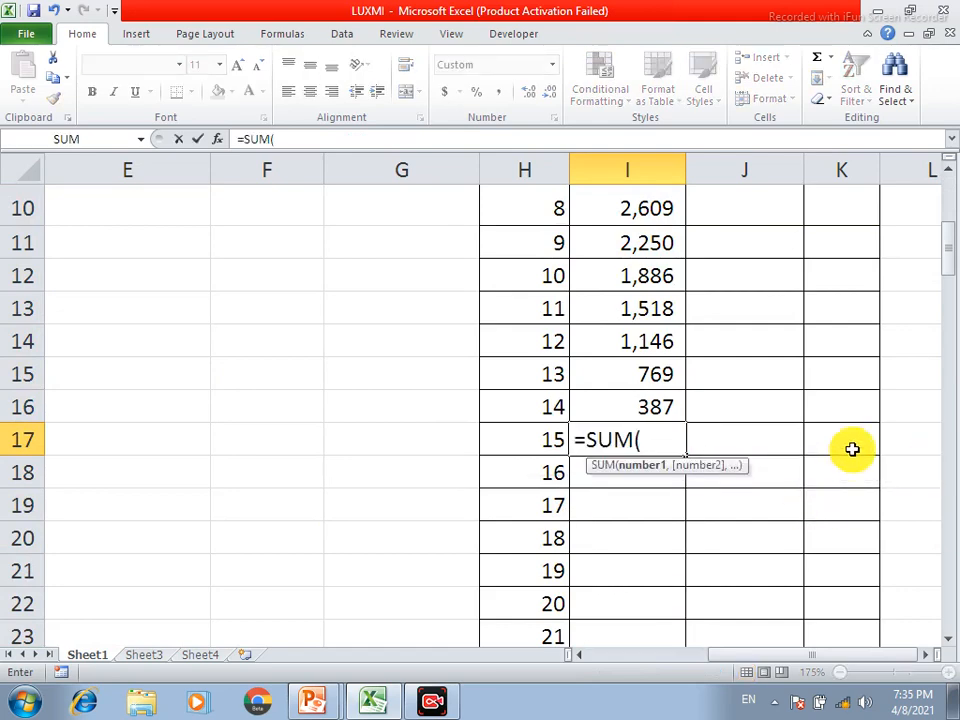
scroll(703, 411, "up", 3)
left_click_drag(628, 268, 634, 566)
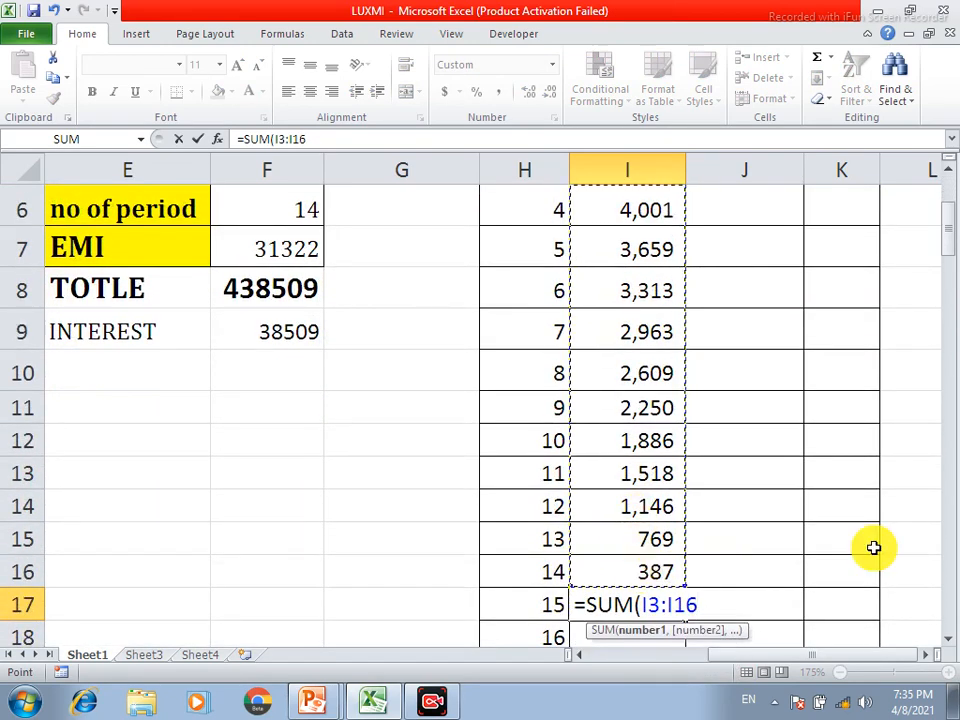
type(")")
key("Return")
left_click(605, 556)
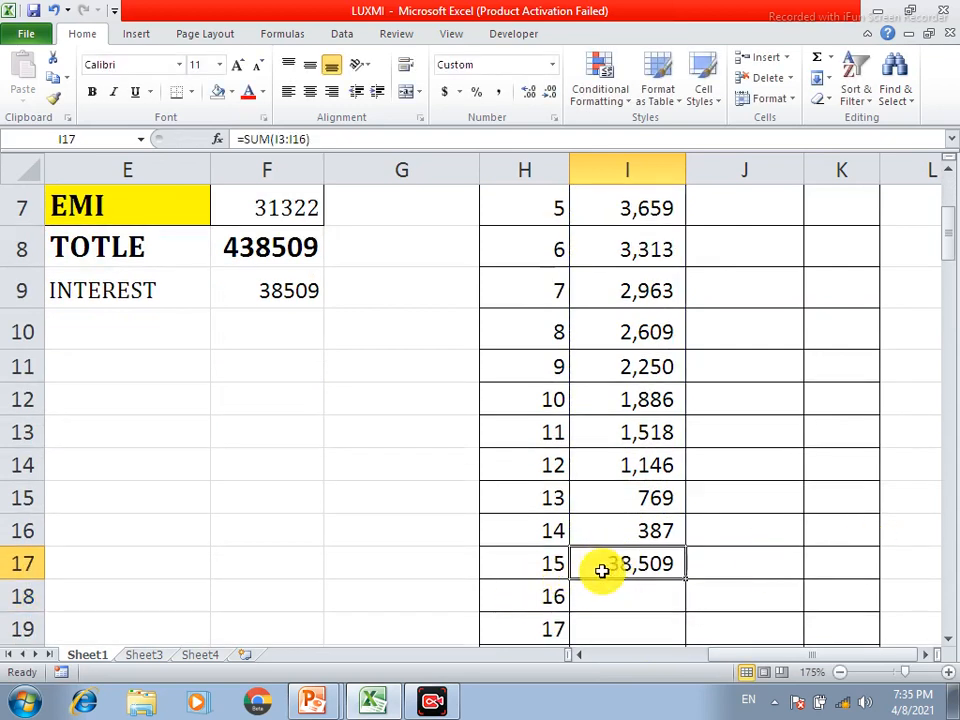
Step: Delete the surplus month numbers below month 14, from H17 downward
left_click_drag(553, 561, 583, 707)
key("Delete")
scroll(768, 620, "up", 3)
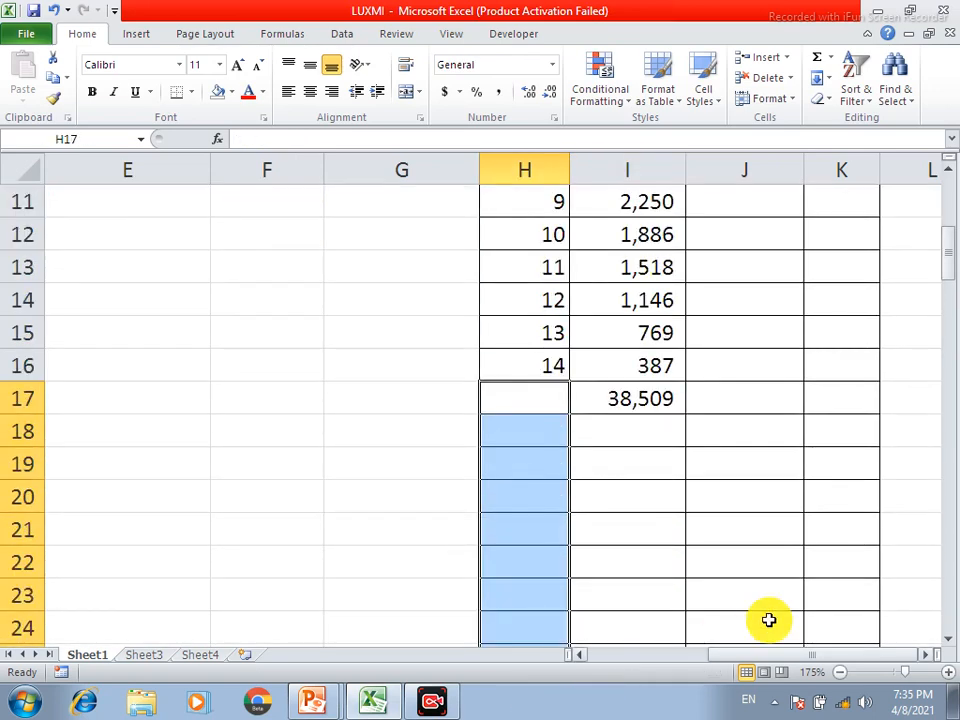
left_click(609, 463)
scroll(612, 458, "up", 2)
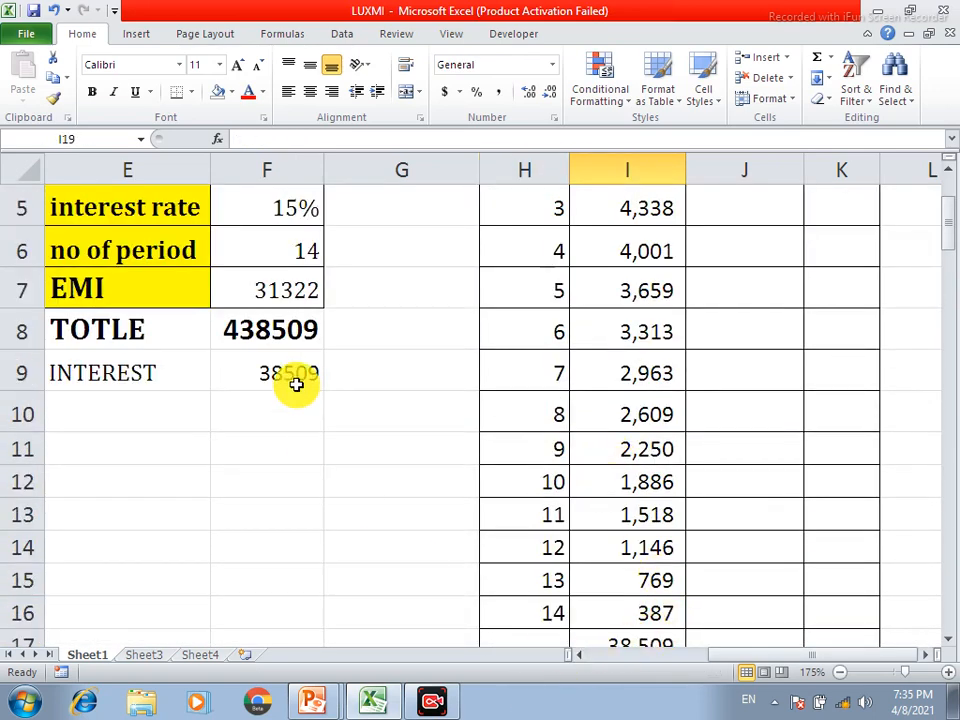
scroll(670, 535, "up", 2)
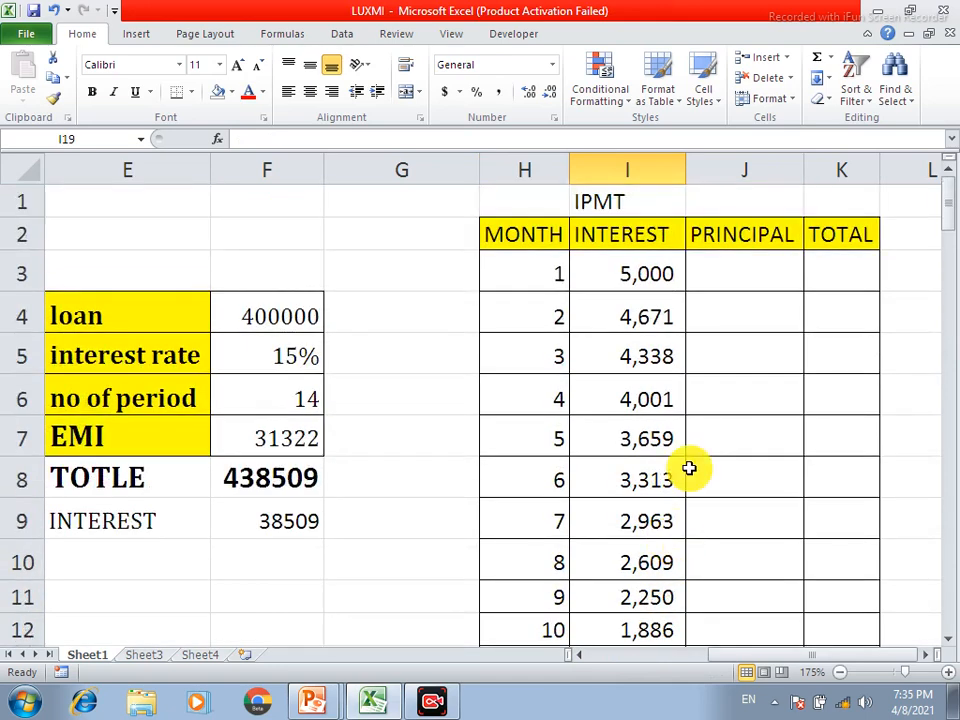
Step: Calculate the first month's principal in J3 with =PPMT($F$5/12,H3,$F$6,-$F$4)
left_click(742, 277)
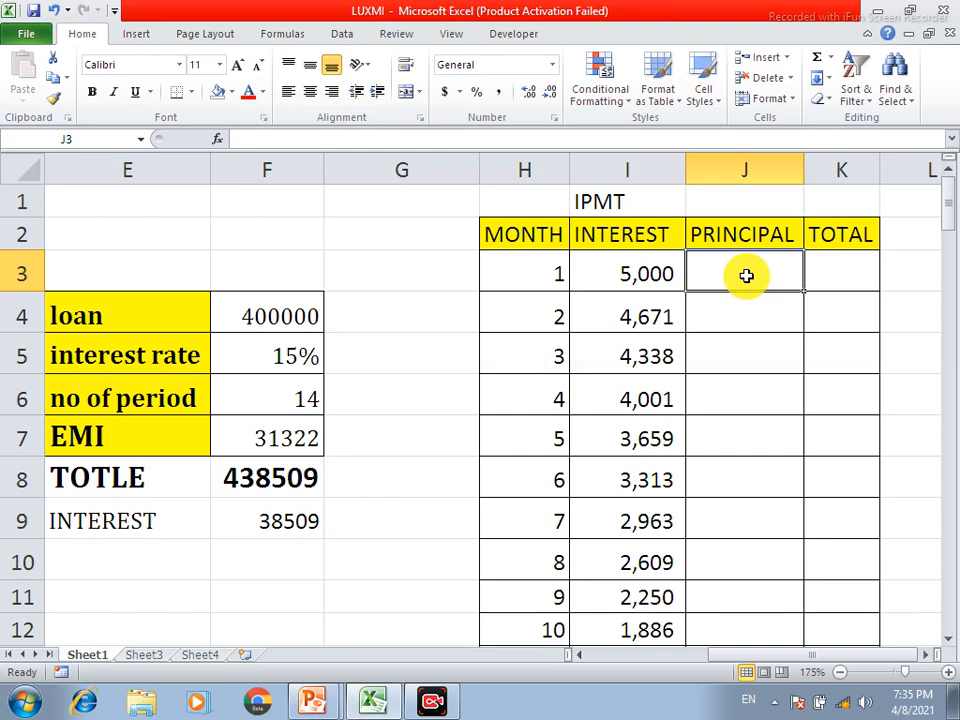
type("=")
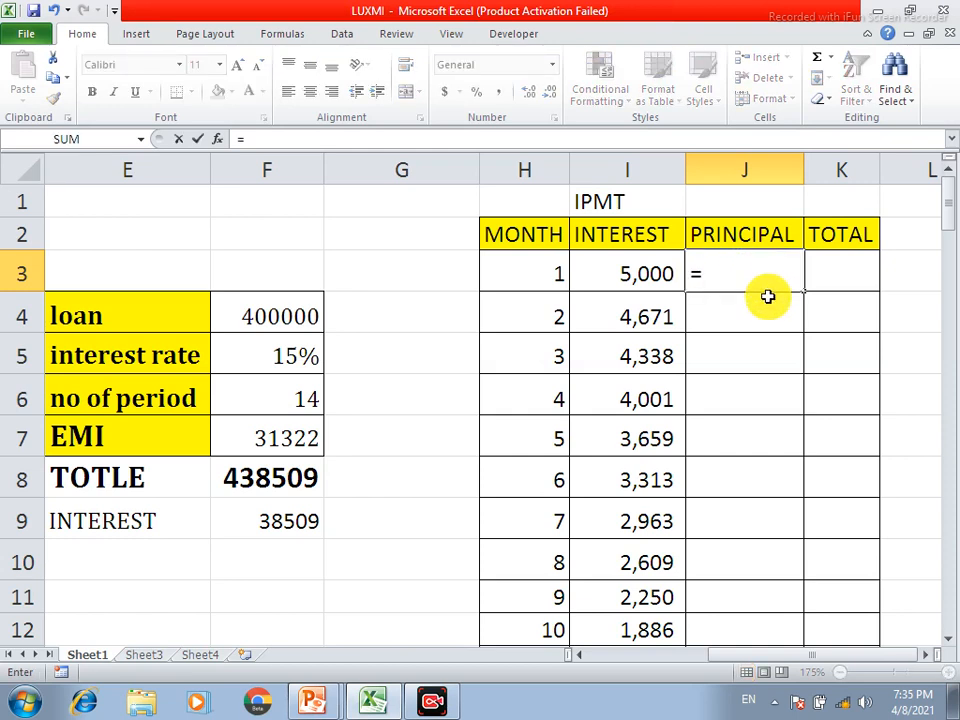
type("PPMT(")
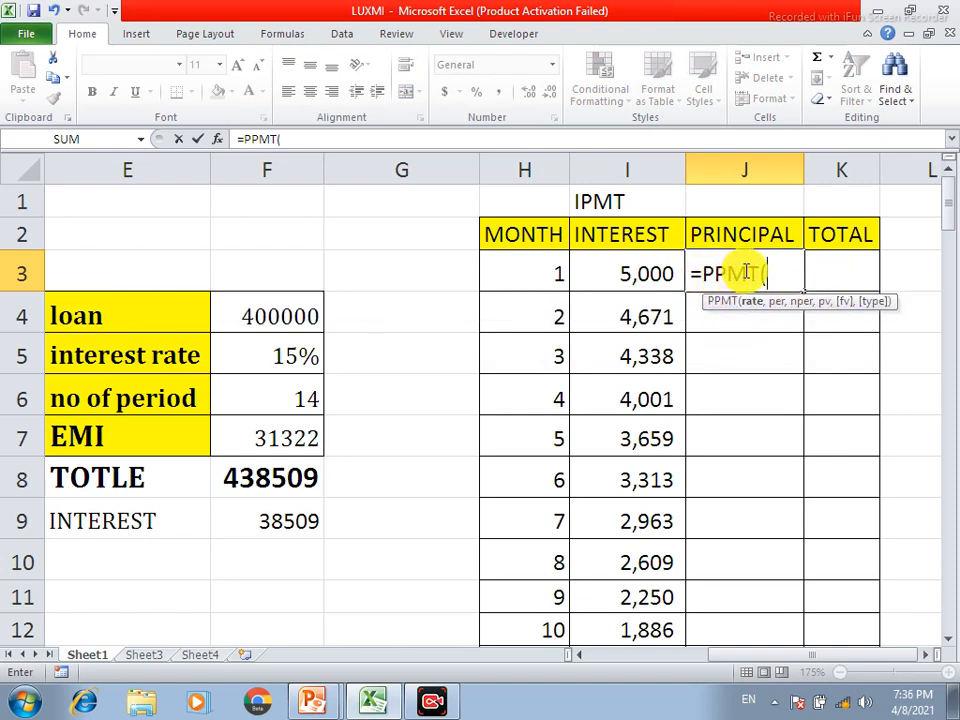
left_click(287, 360)
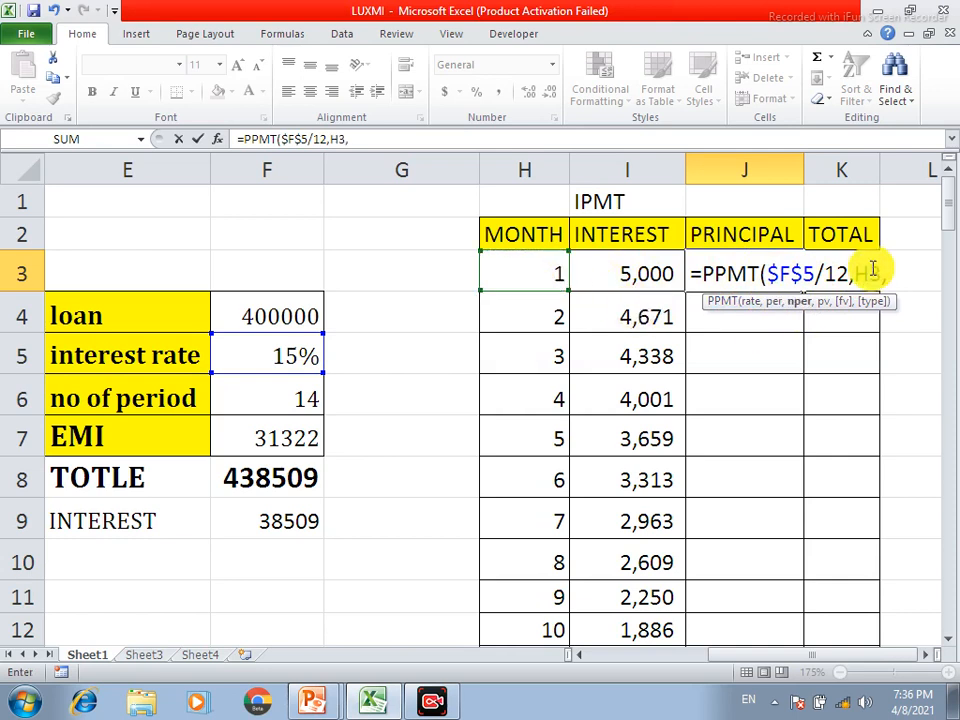
left_click(260, 400)
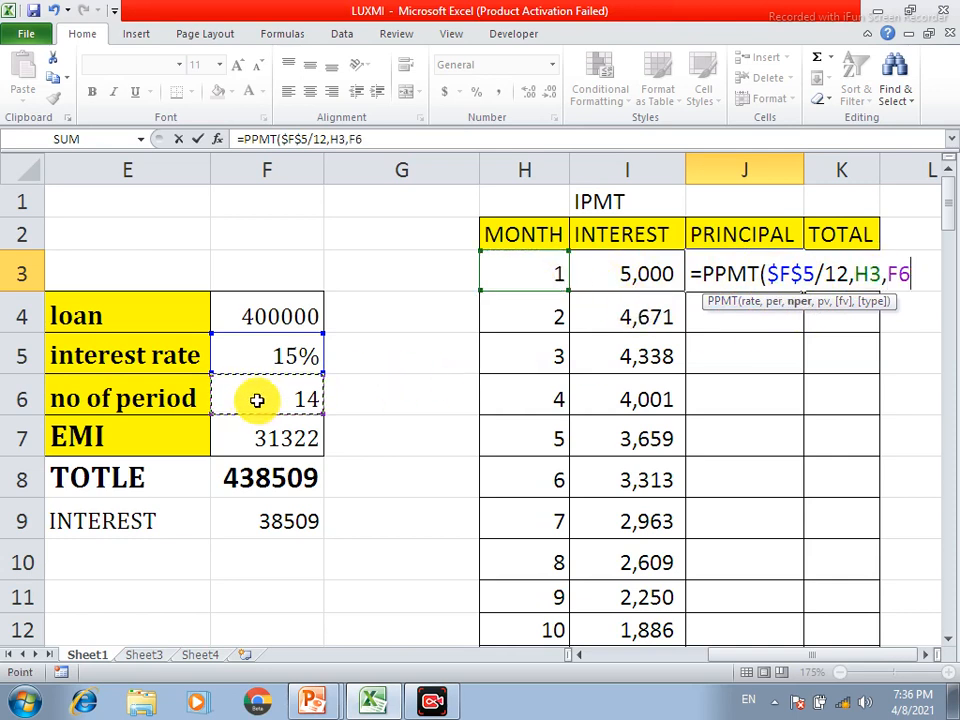
type(",-")
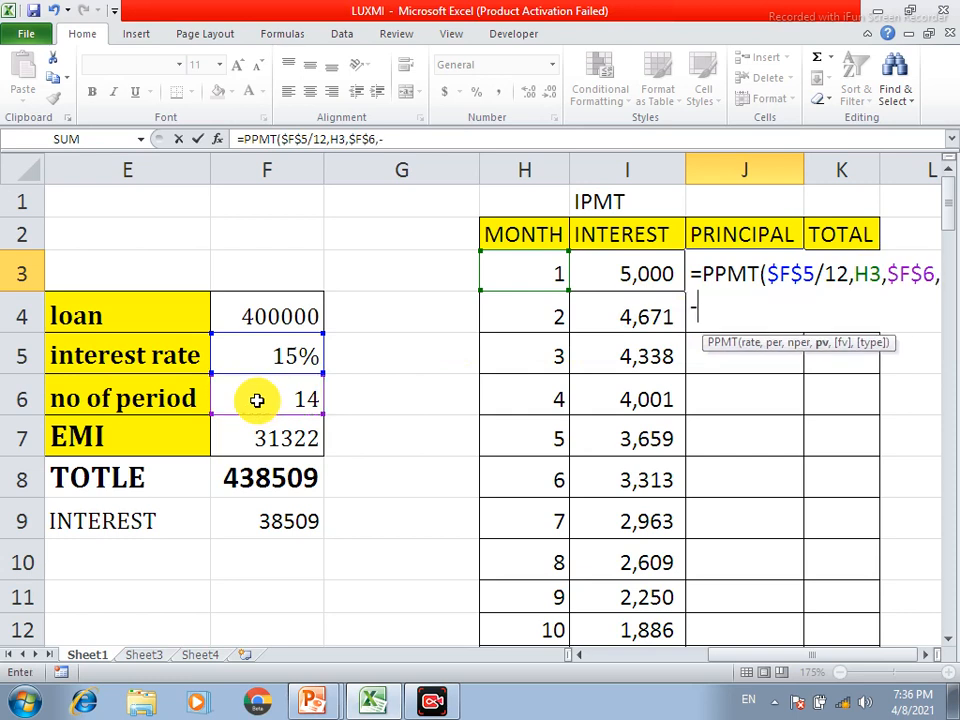
left_click(263, 316)
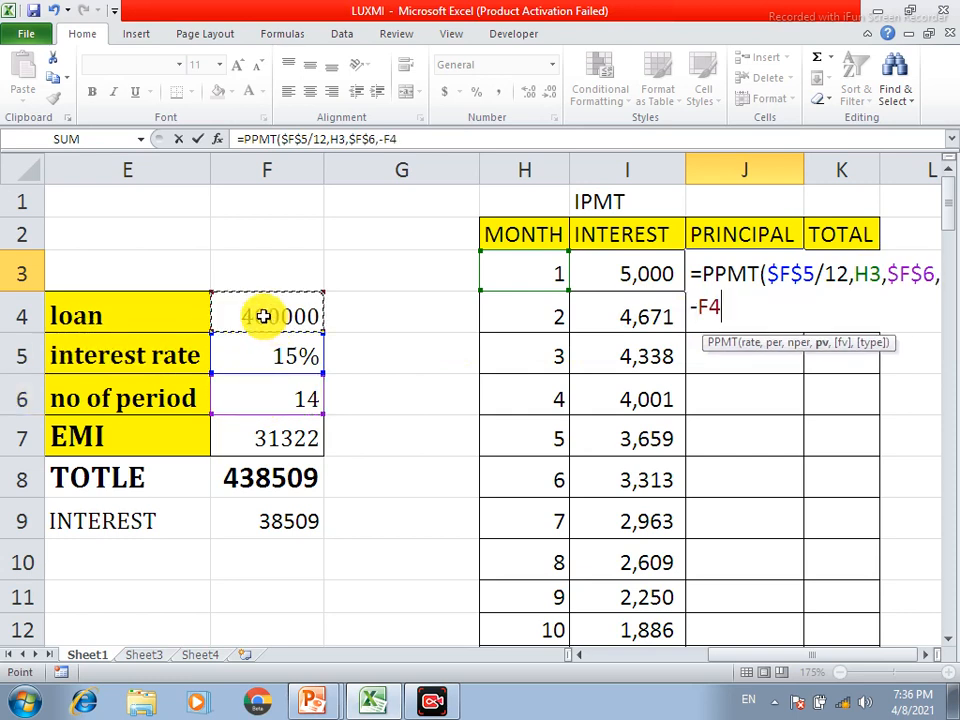
key("F4")
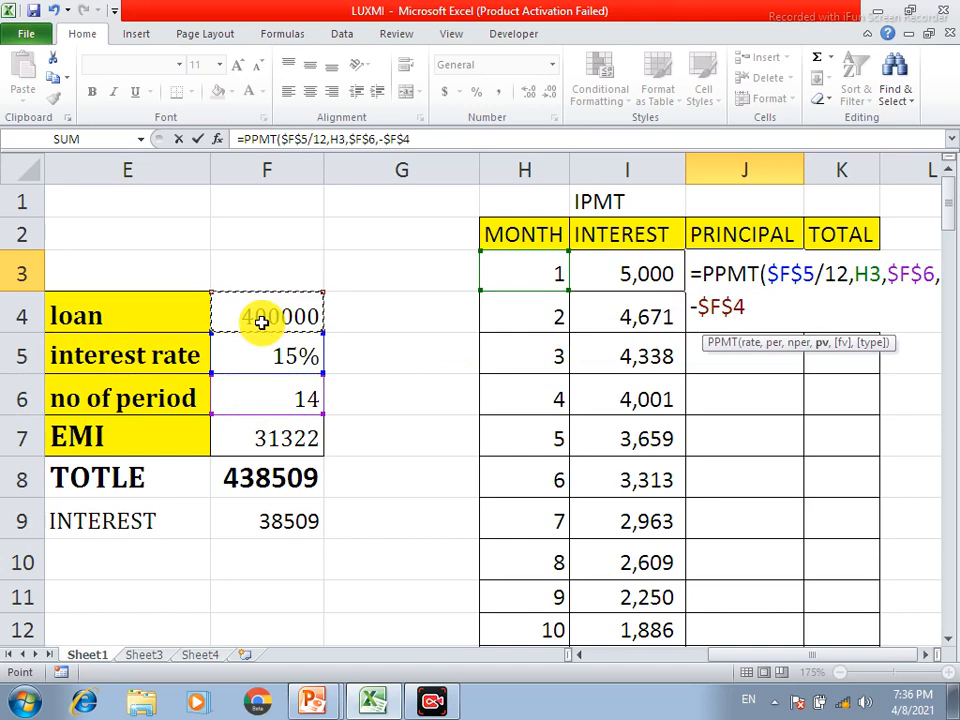
type(")")
key("Return")
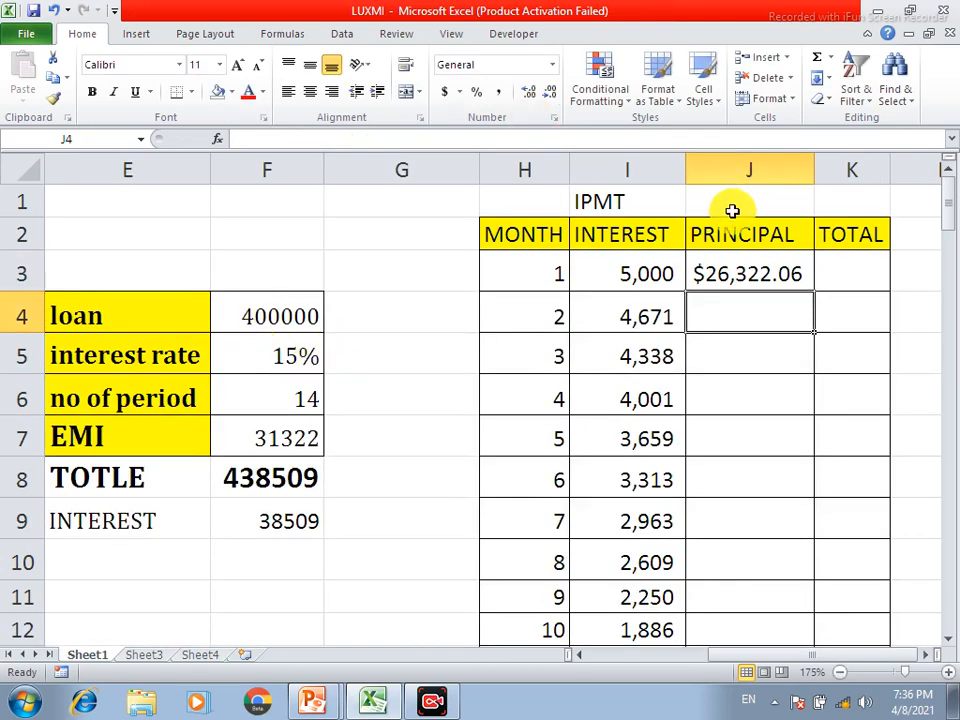
Step: Format the J3 principal without currency symbol or decimals and fill its formula down to J16
left_click(733, 275)
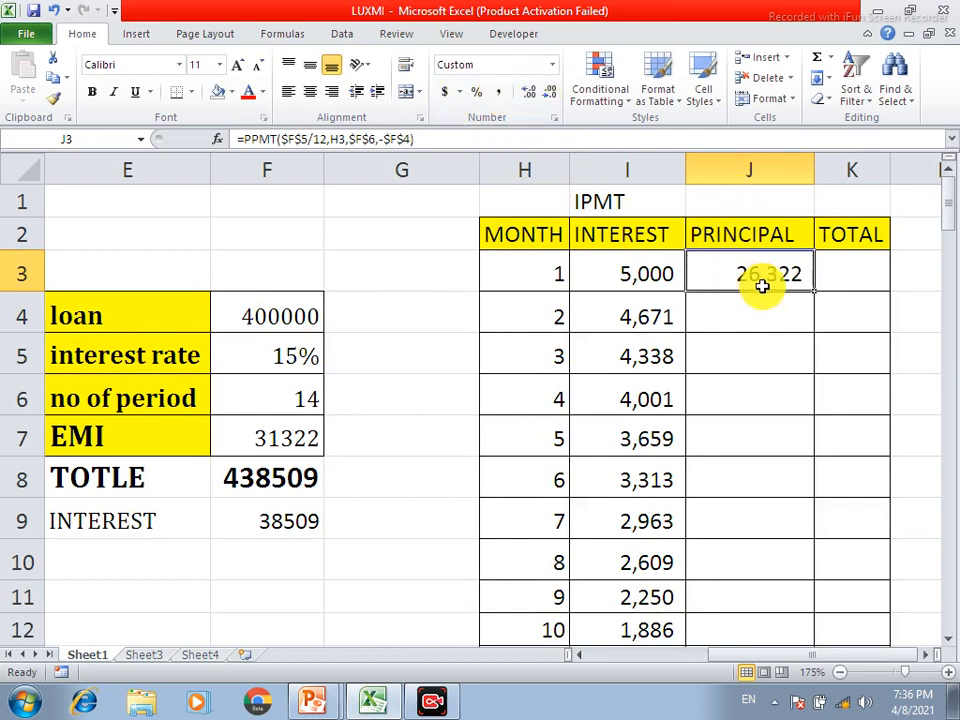
left_click_drag(813, 295, 809, 546)
Step: Total the monthly principal in J17 with =SUM(J3:J16)
left_click(771, 558)
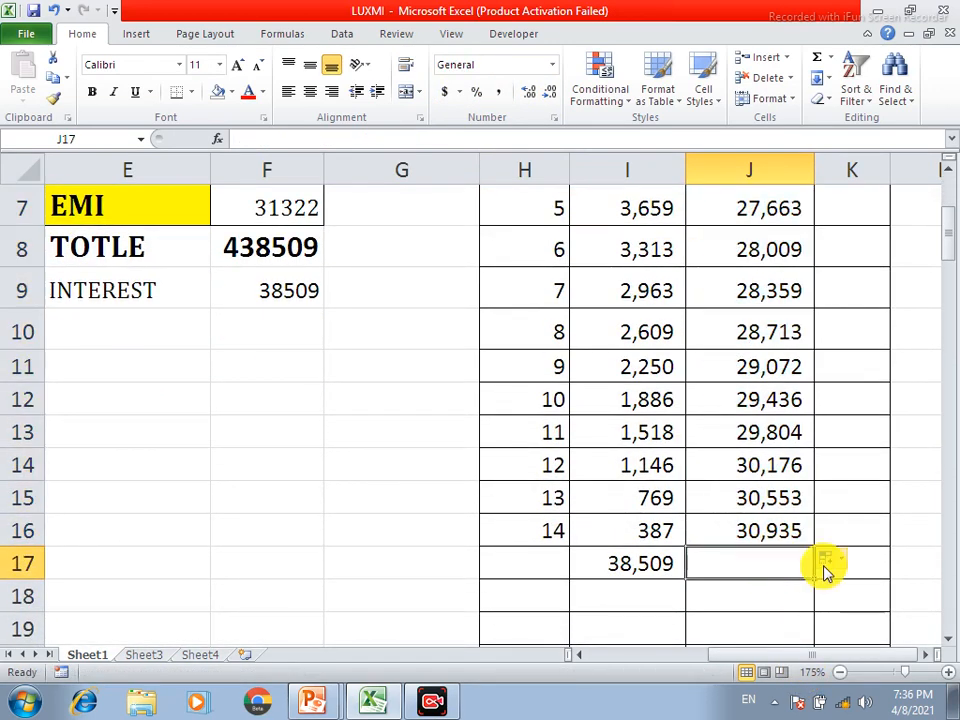
type("=")
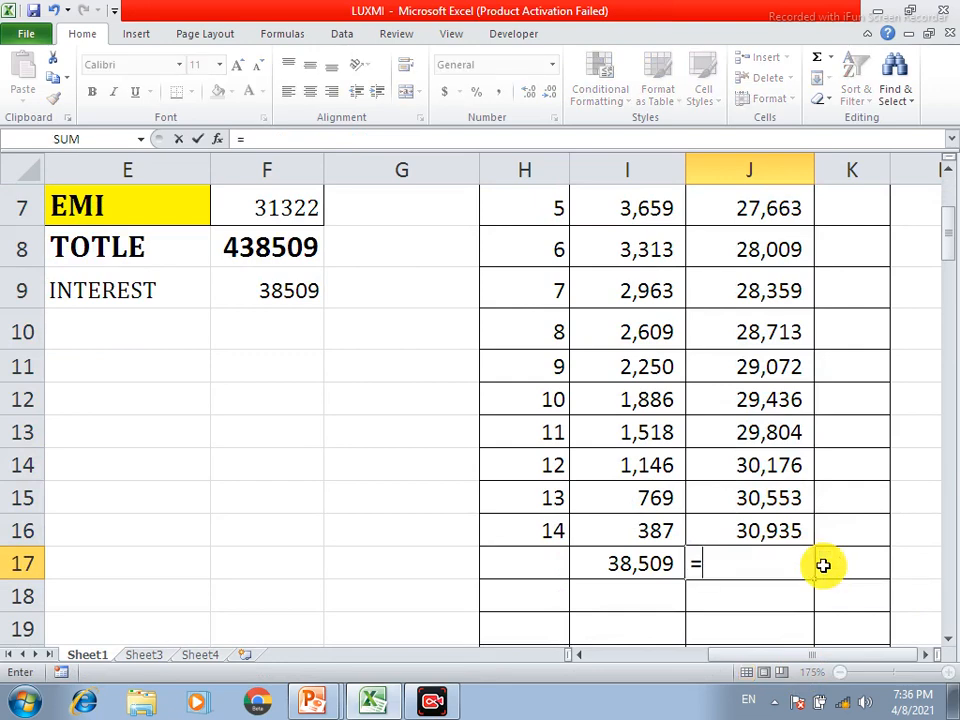
type("SUM(")
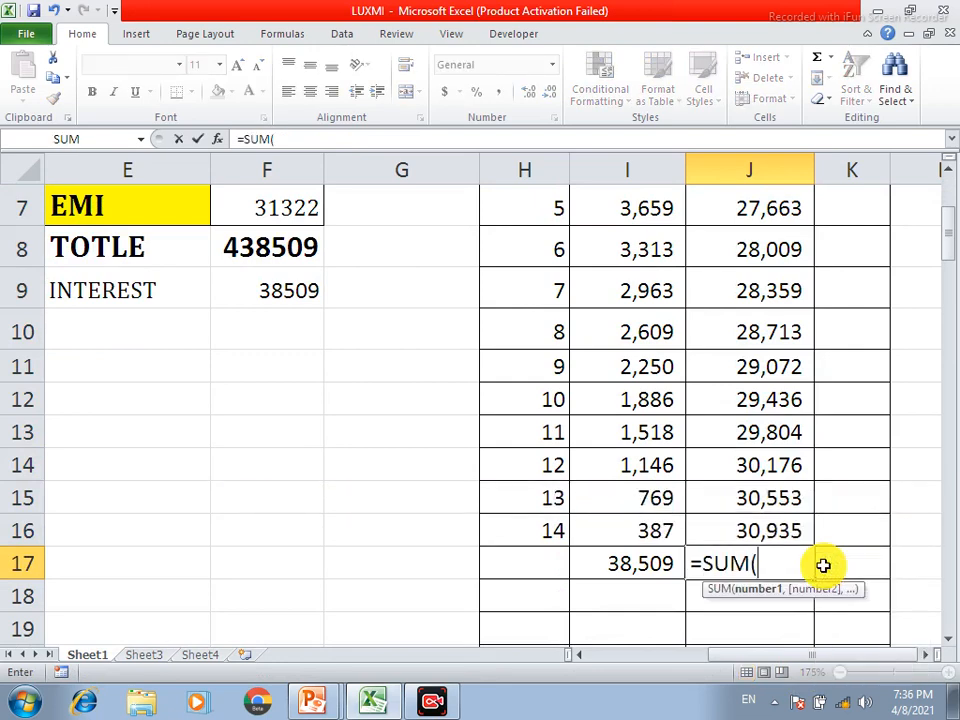
left_click_drag(692, 536, 771, 293)
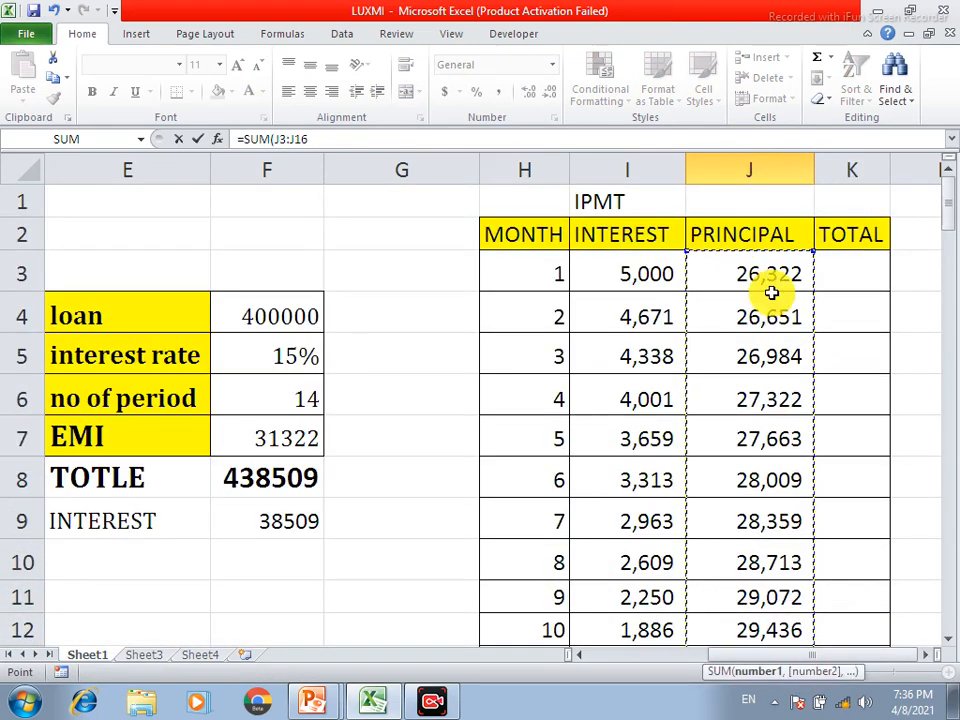
key("Return")
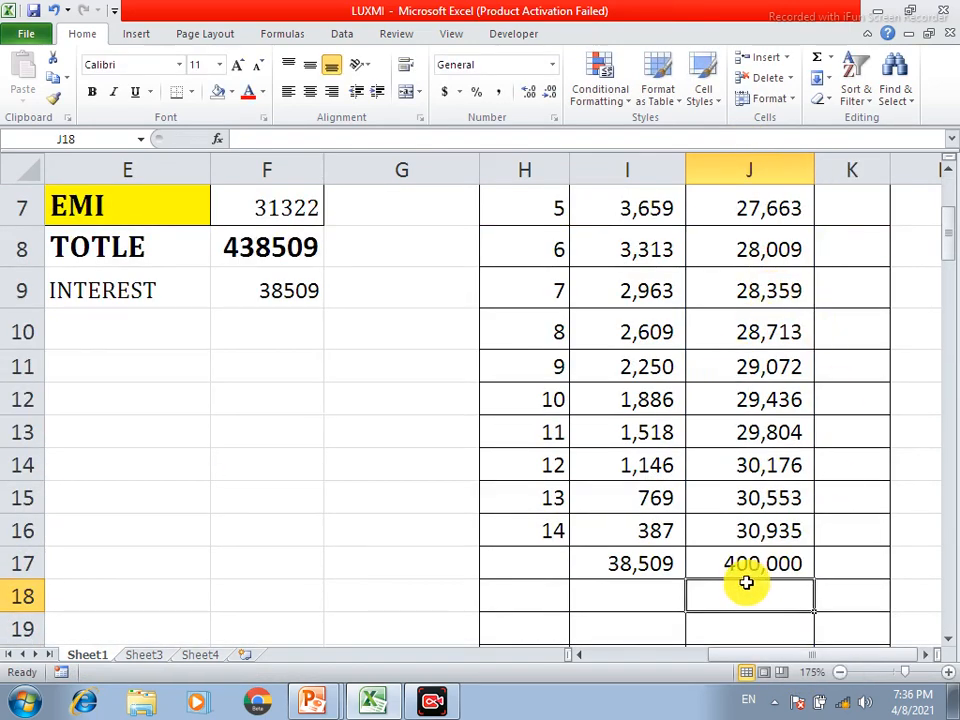
Step: Add month 1's interest and principal in the TOTAL cell K3 with =I3+J3
scroll(747, 578, "up", 2)
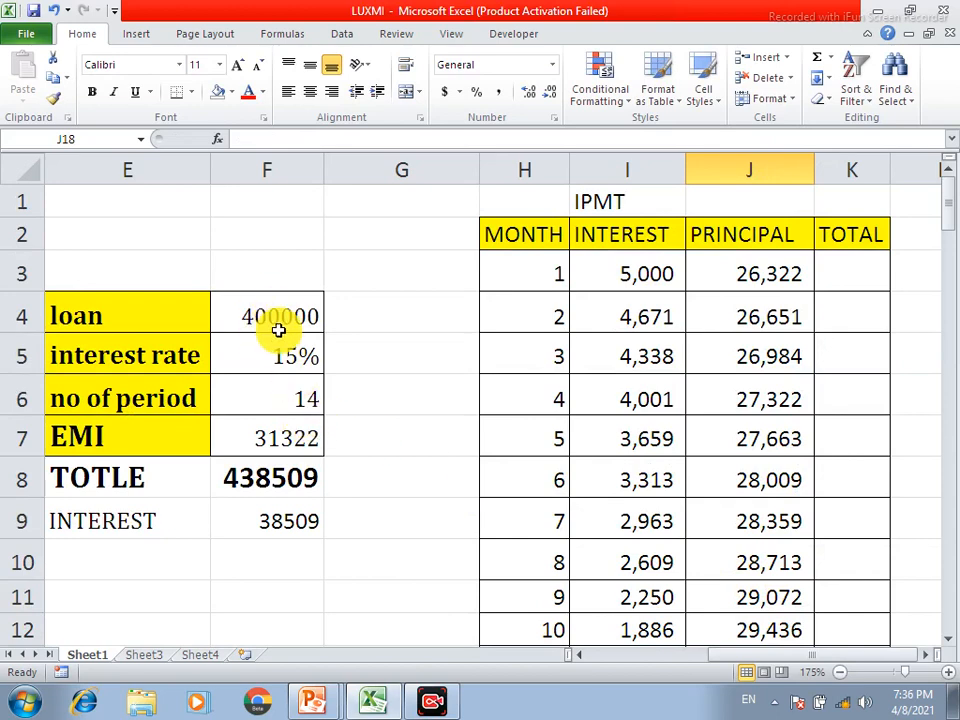
scroll(857, 521, "down", 5)
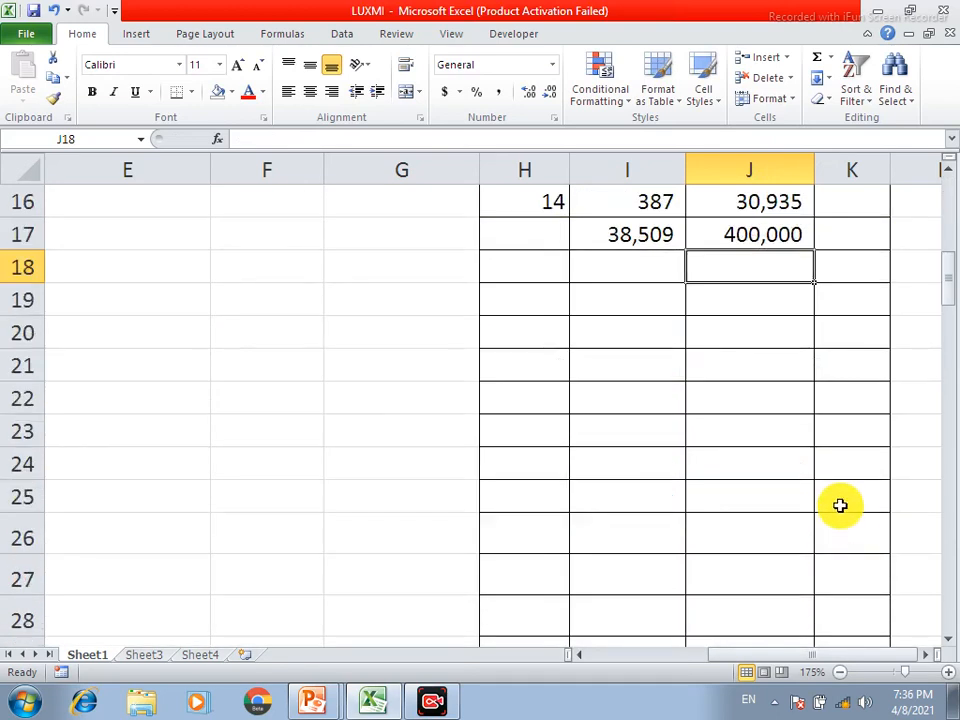
scroll(747, 290, "up", 3)
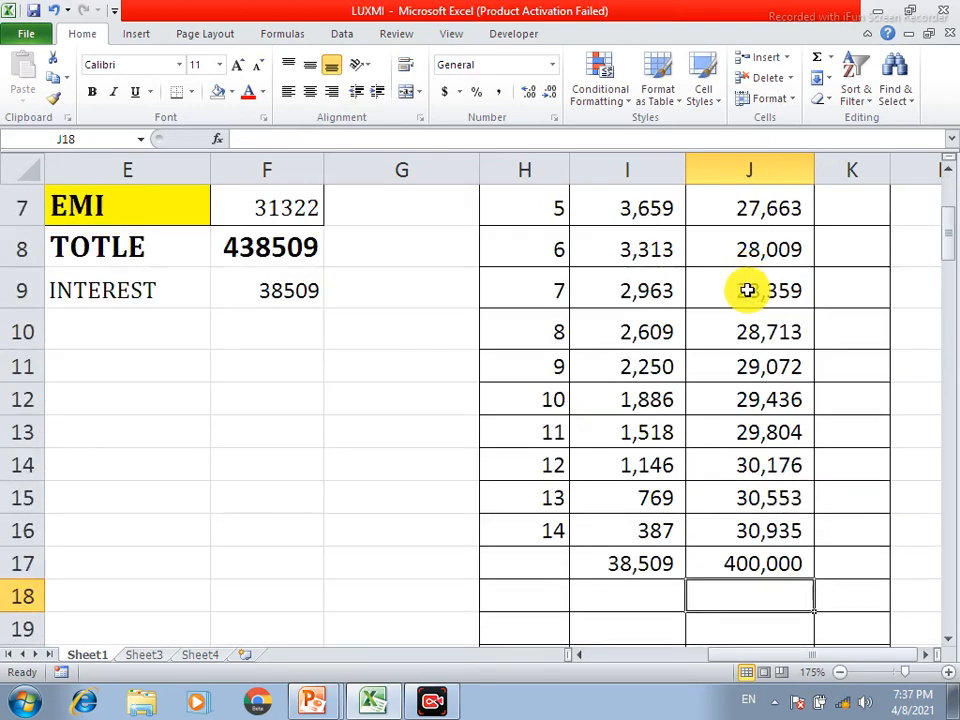
scroll(747, 290, "up", 2)
left_click(846, 275)
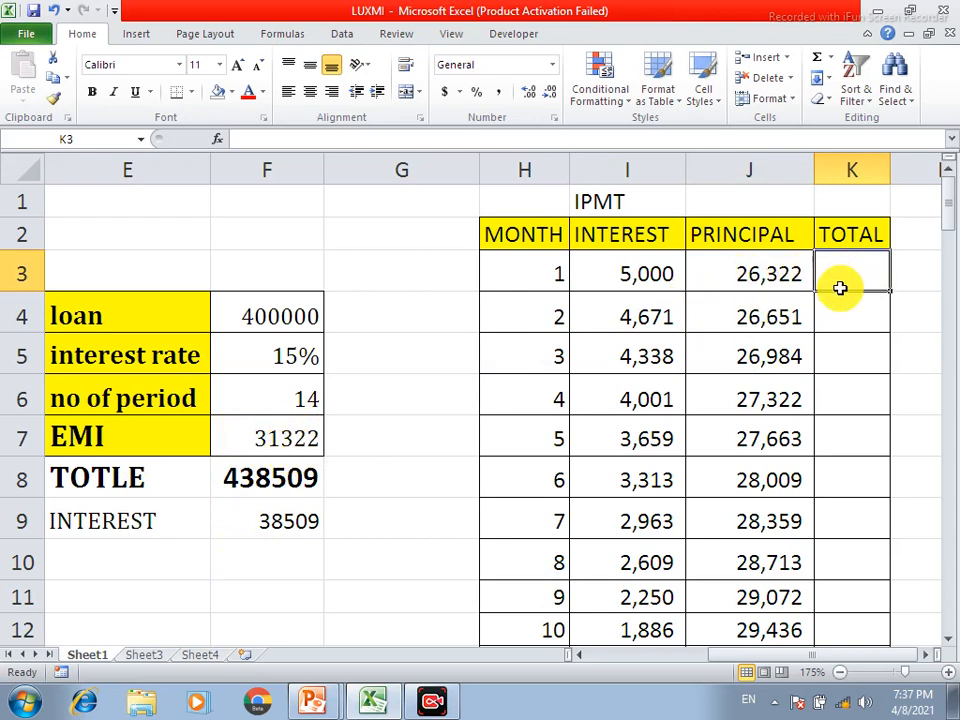
left_click(651, 273)
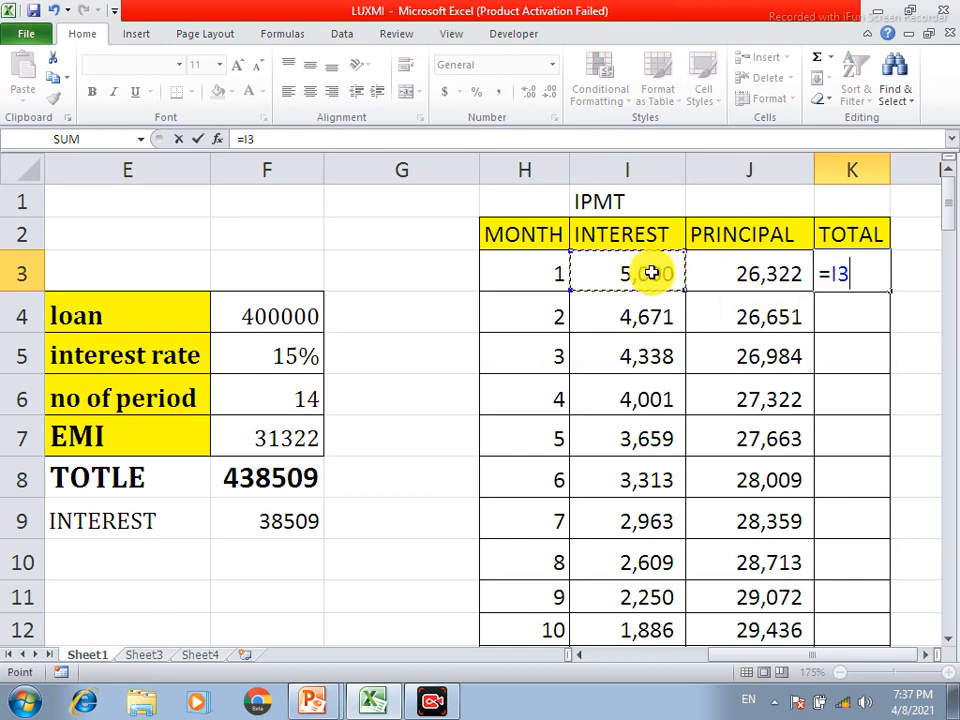
type("+")
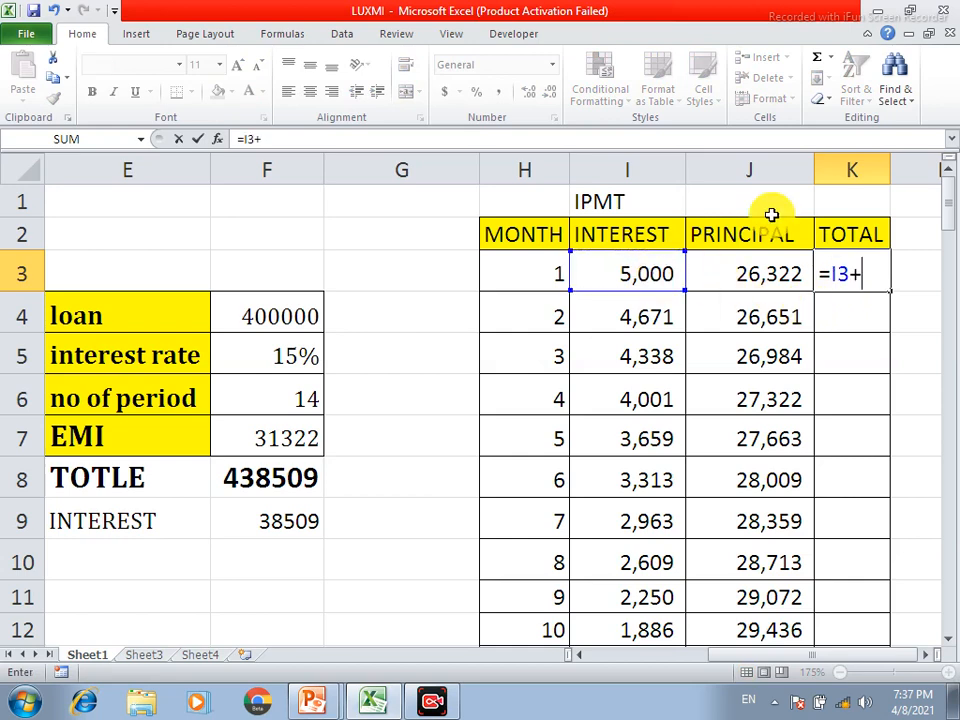
left_click(746, 277)
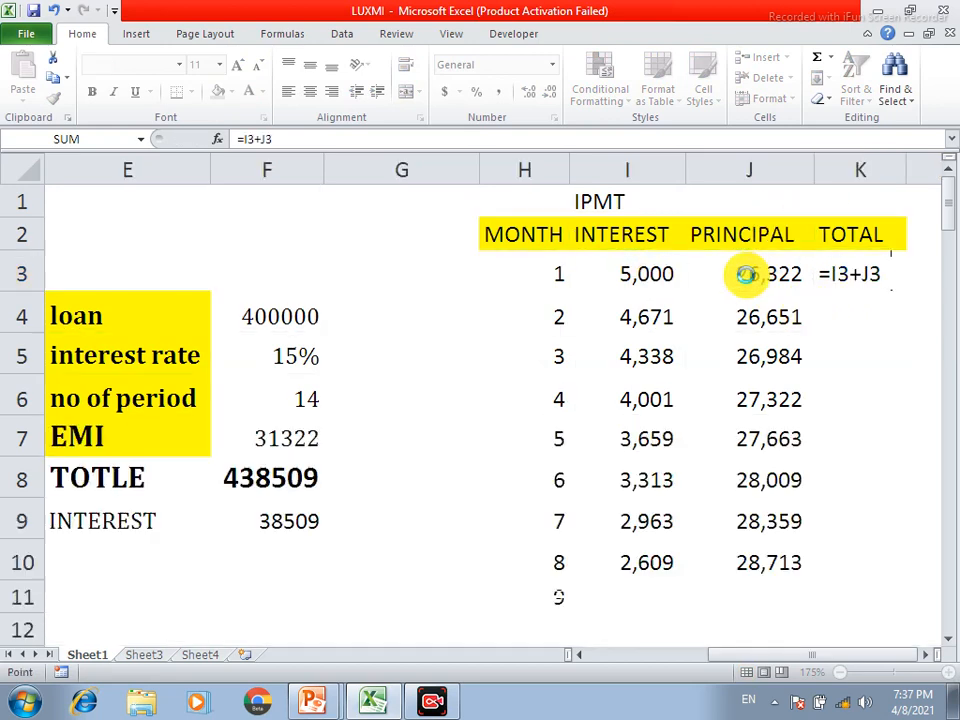
key("Return")
Step: Fill the total formula from K3 down to K16 for all 14 months
left_click(883, 281)
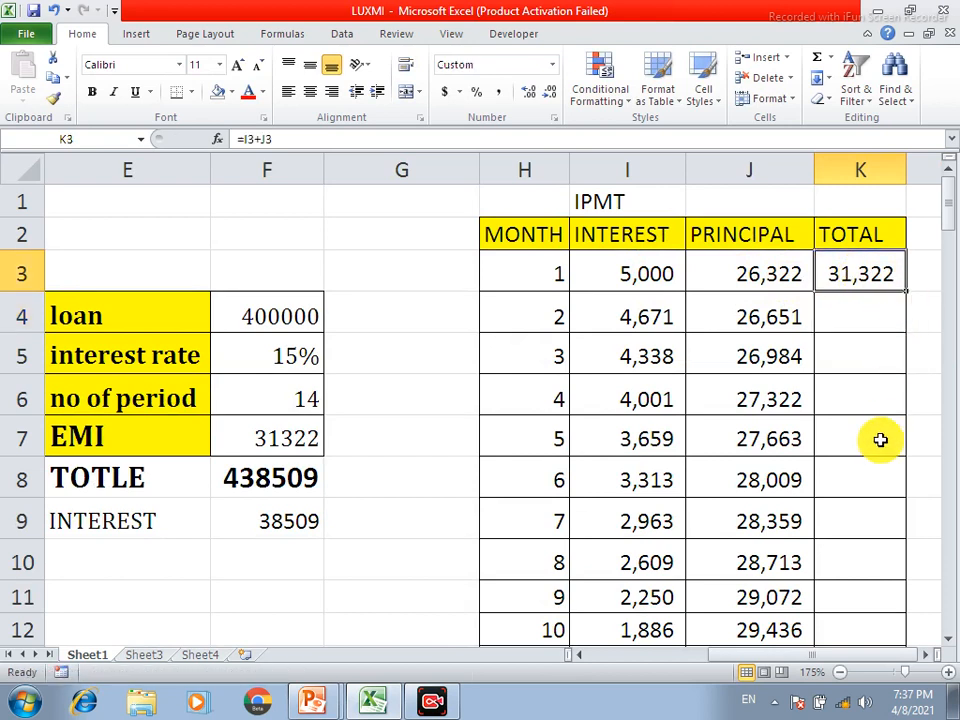
double_click(906, 290)
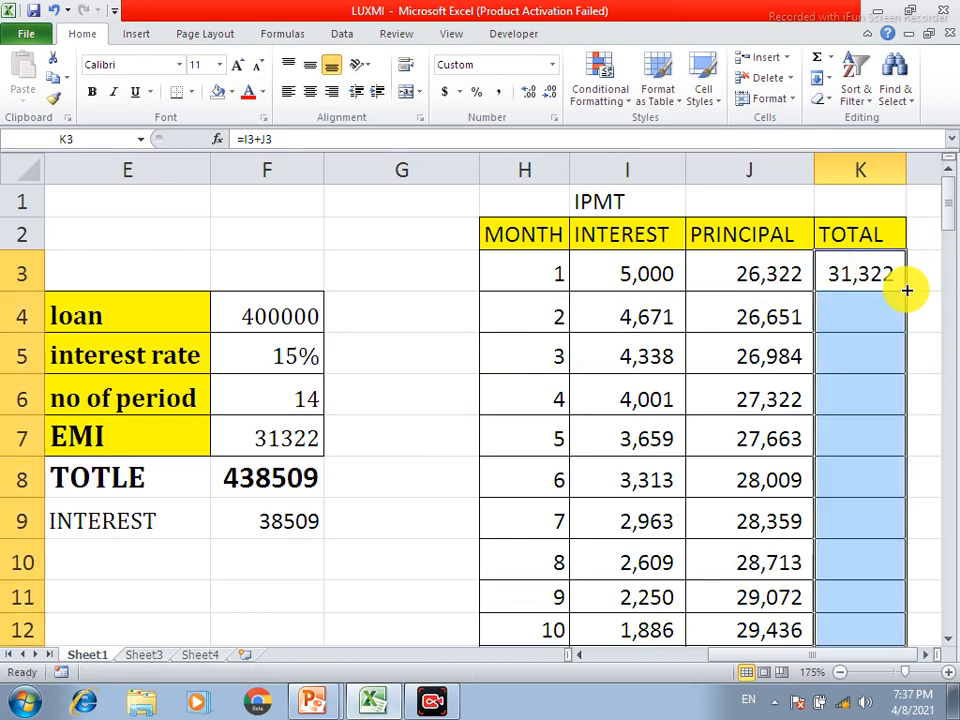
scroll(866, 330, "down", 4)
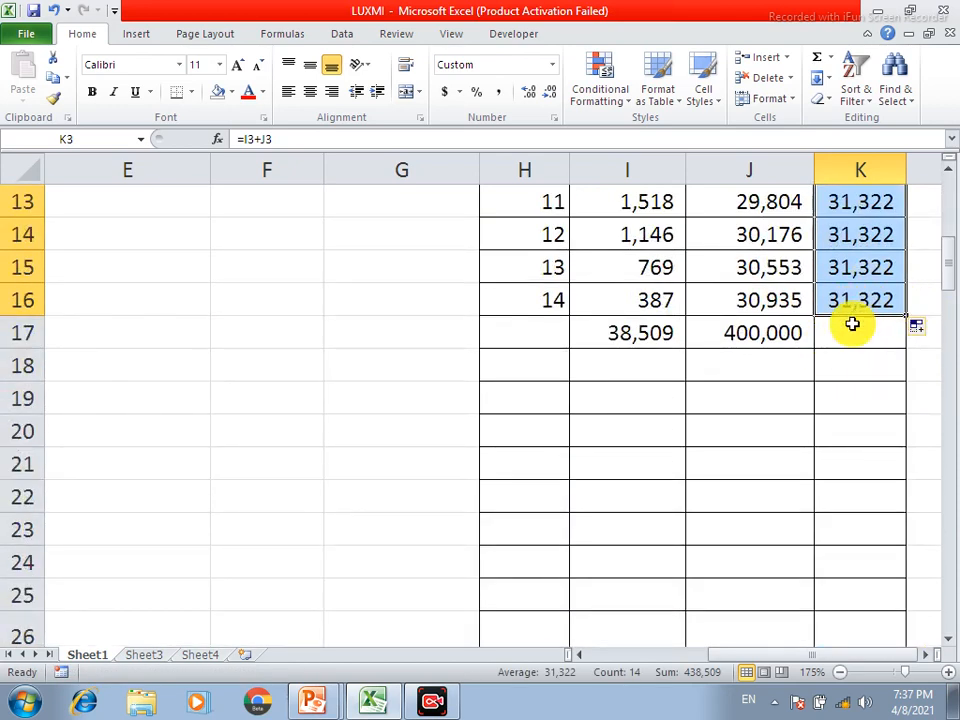
scroll(852, 324, "up", 3)
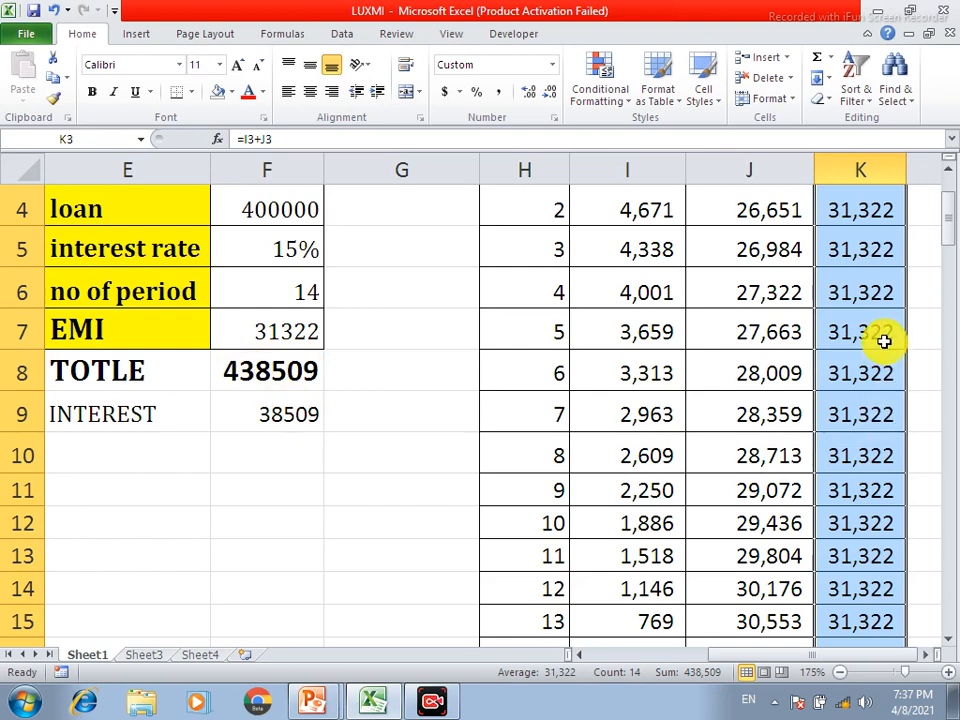
scroll(881, 514, "down", 3)
scroll(866, 518, "up", 4)
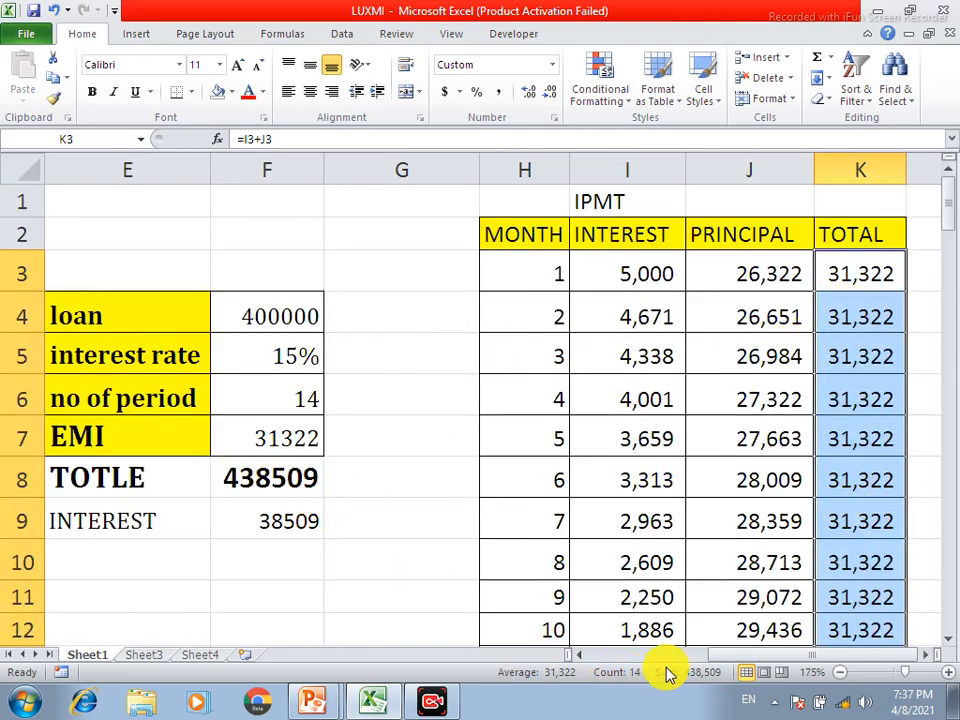
Step: Examine the car loan's half-yearly and monthly PMT formulas in C9 and C8
left_click_drag(740, 660, 606, 660)
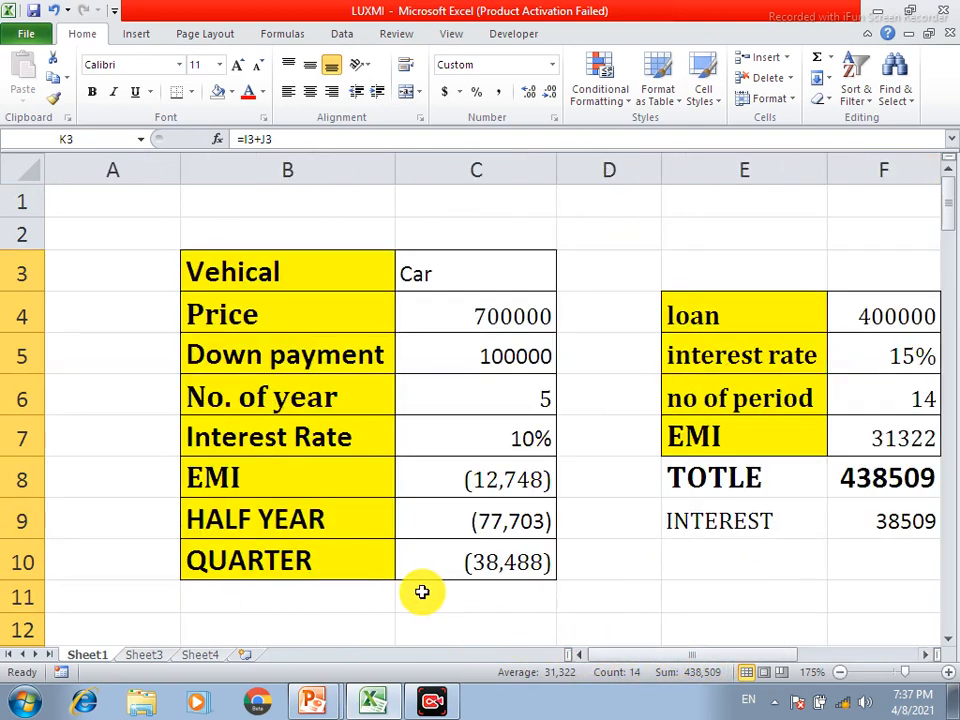
left_click(462, 625)
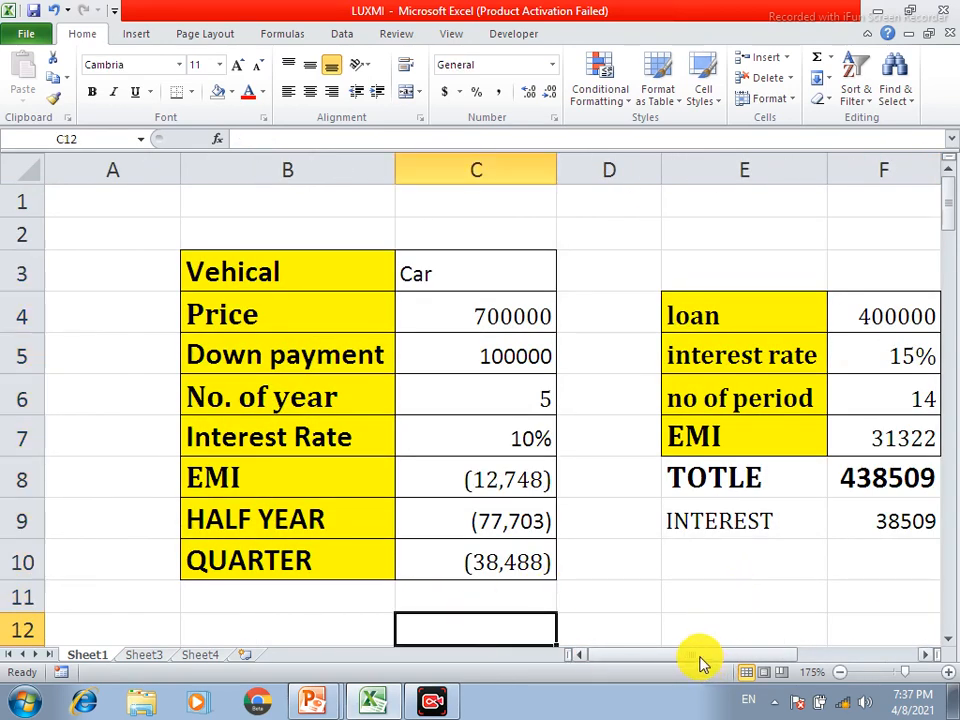
left_click(489, 523)
left_click_drag(724, 661, 760, 660)
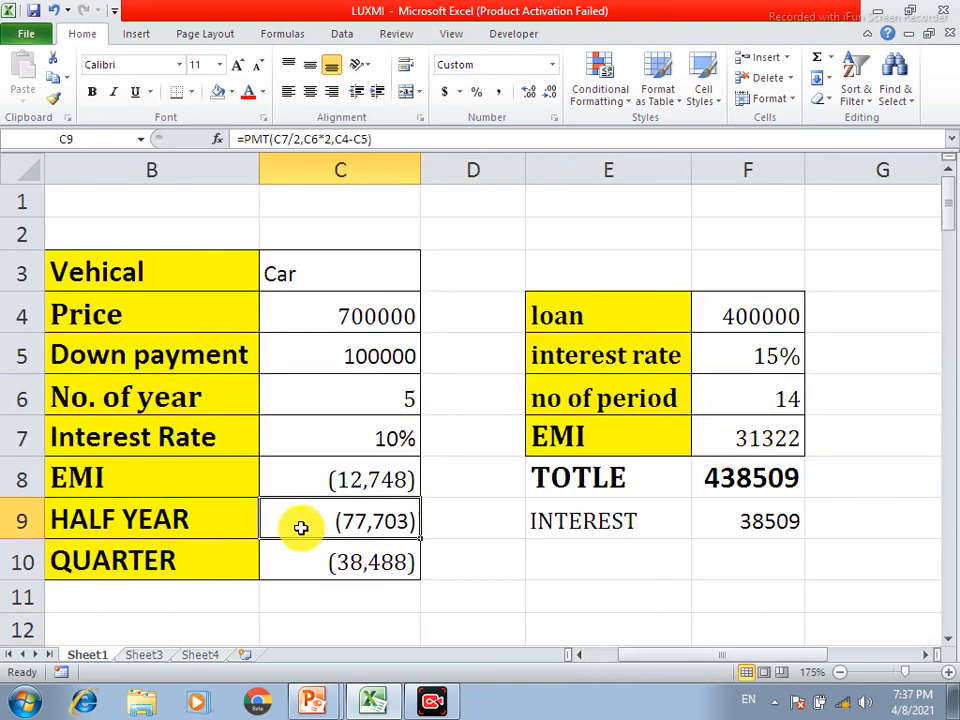
left_click_drag(692, 662, 618, 660)
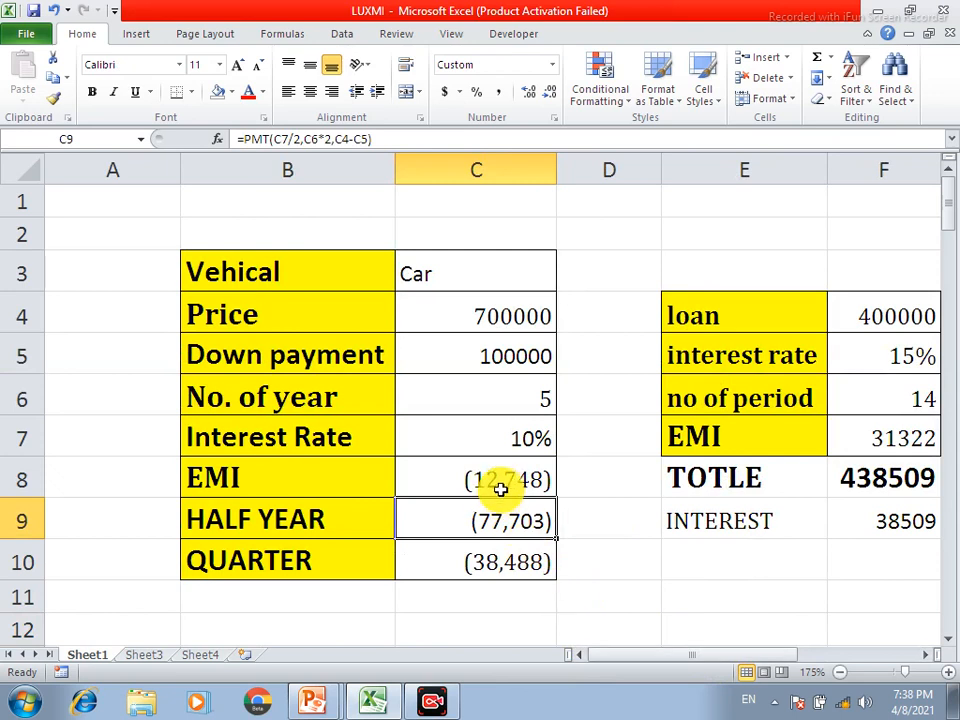
left_click(502, 483)
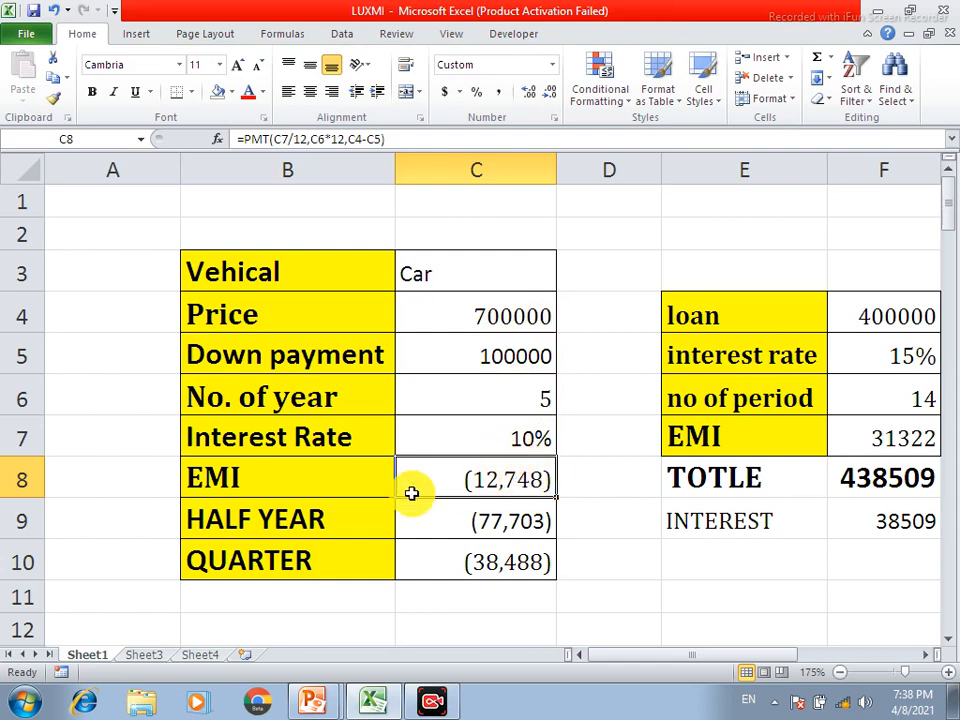
Step: Run Goal Seek to bring the car loan's EMI in C8 to (10000) by changing the number of years in C6
left_click(340, 34)
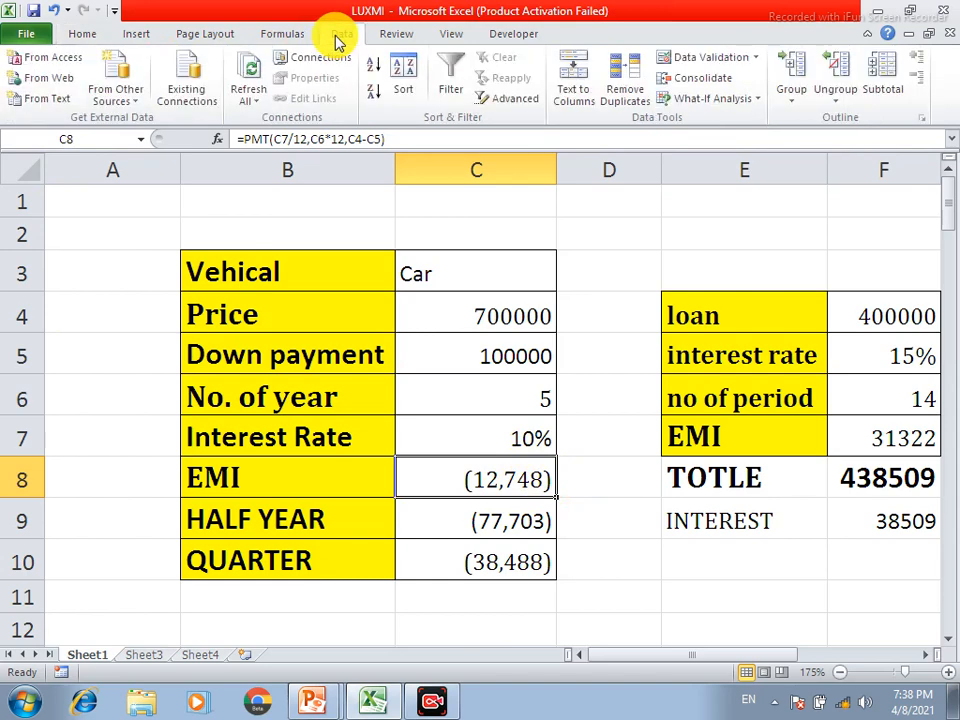
left_click(708, 101)
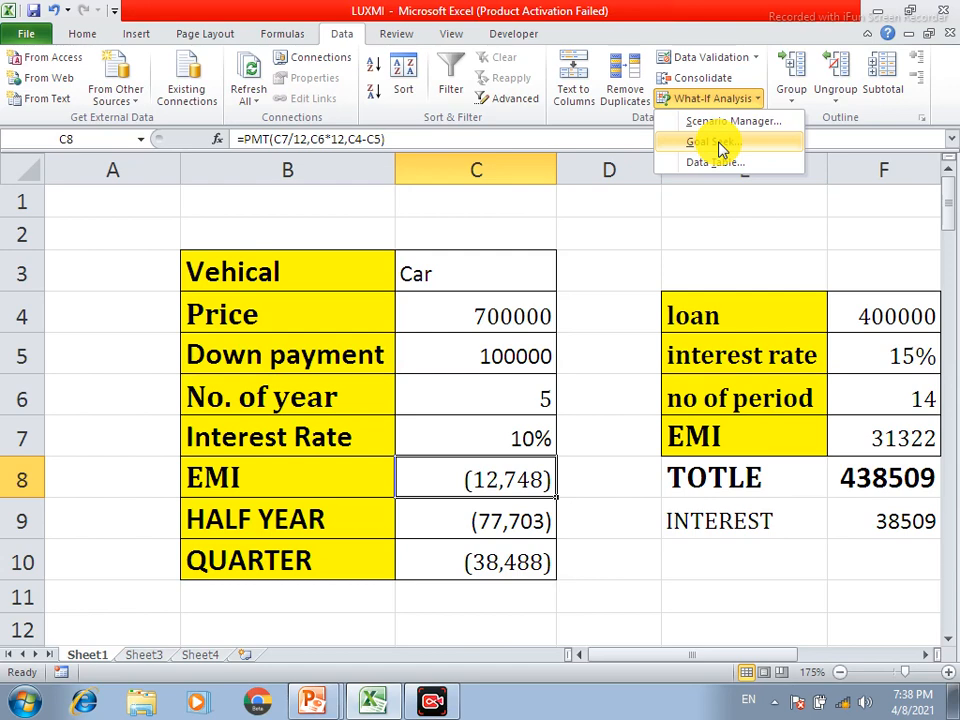
left_click(718, 143)
left_click_drag(469, 308, 703, 329)
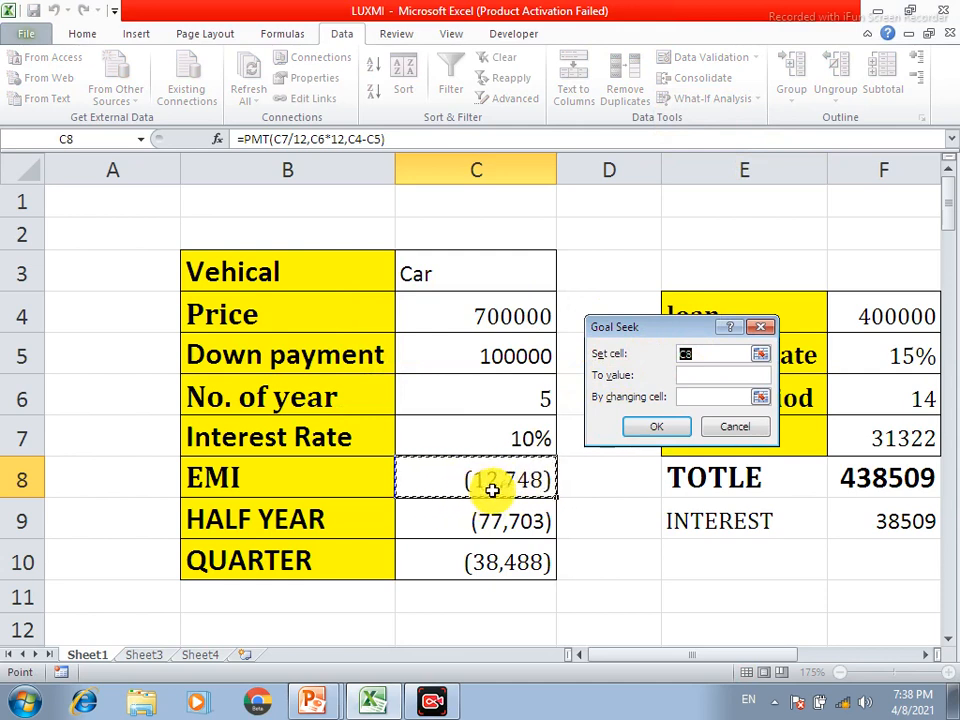
left_click(686, 381)
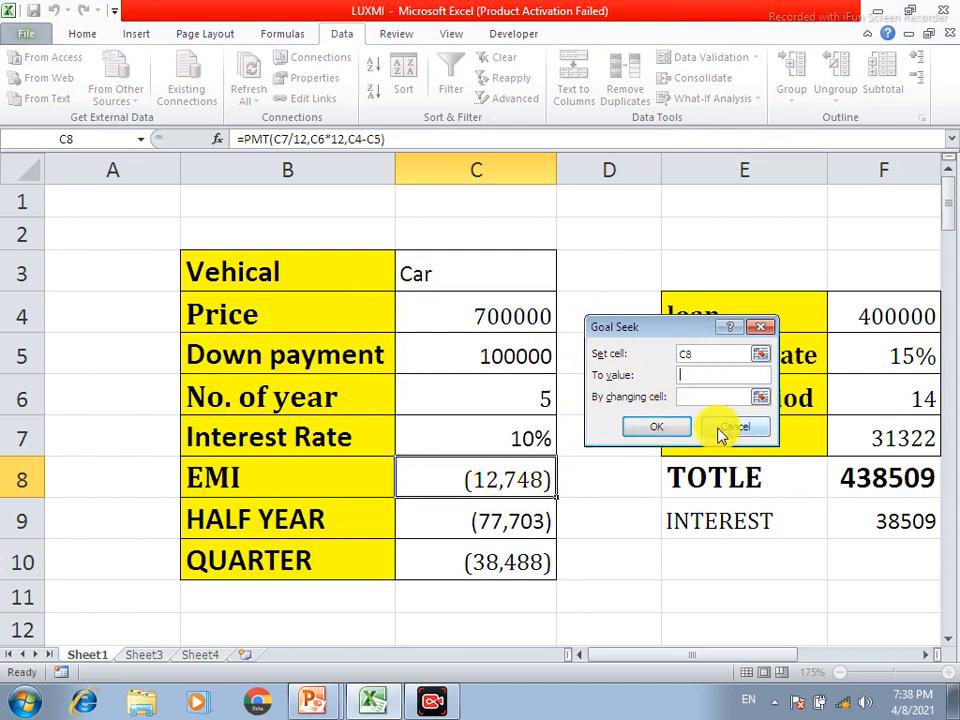
type("(10000)")
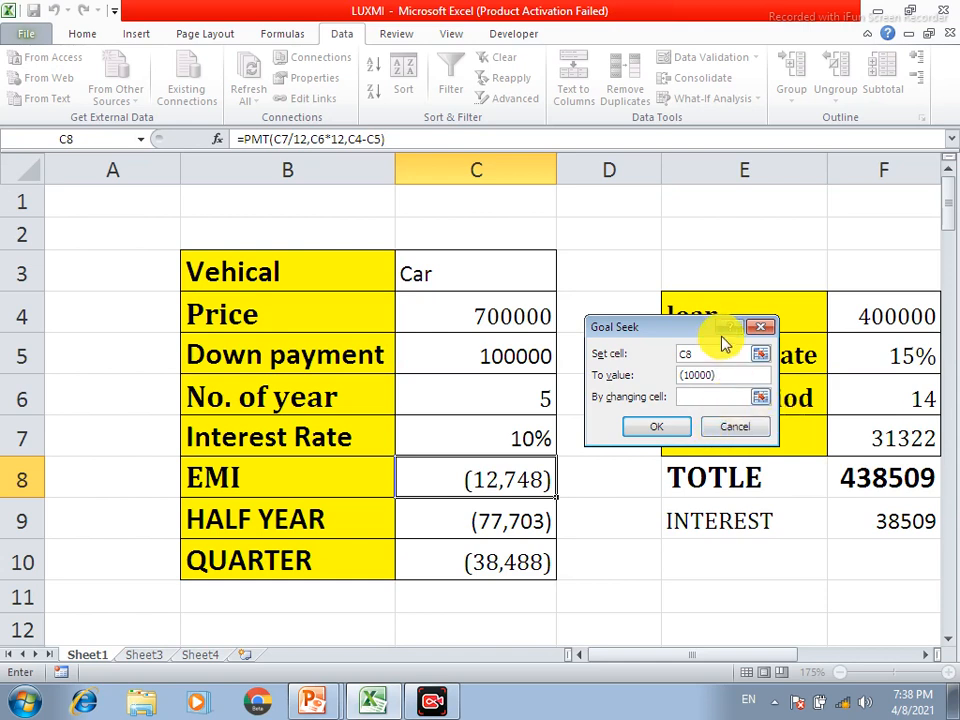
left_click_drag(671, 328, 716, 310)
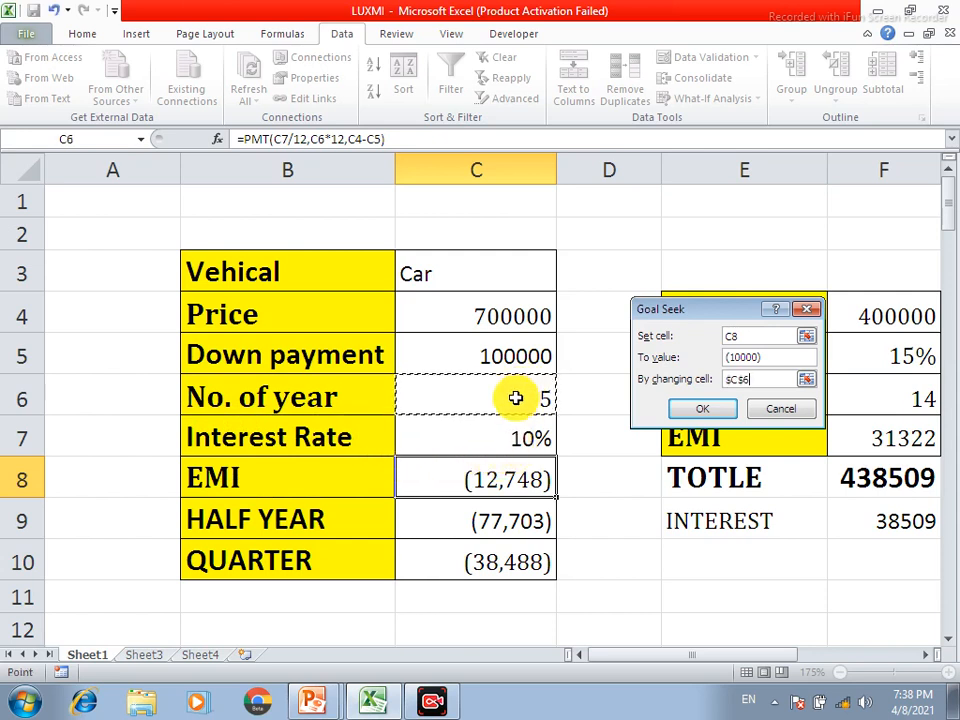
left_click(689, 408)
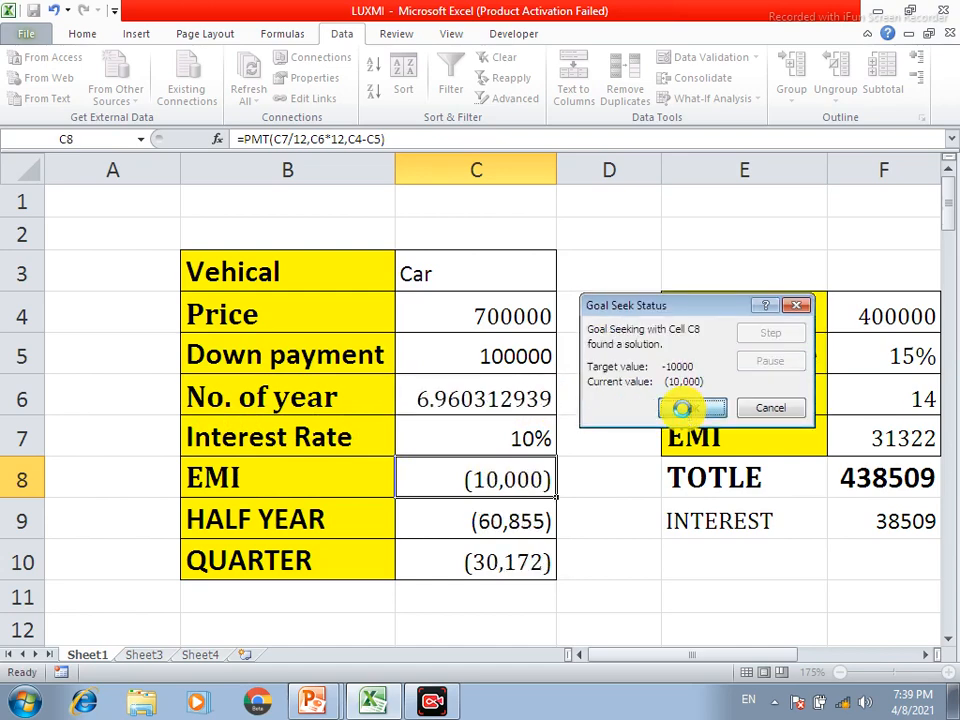
left_click(689, 410)
Step: Check the number of years in C6 and undo the Goal Seek change
left_click(476, 398)
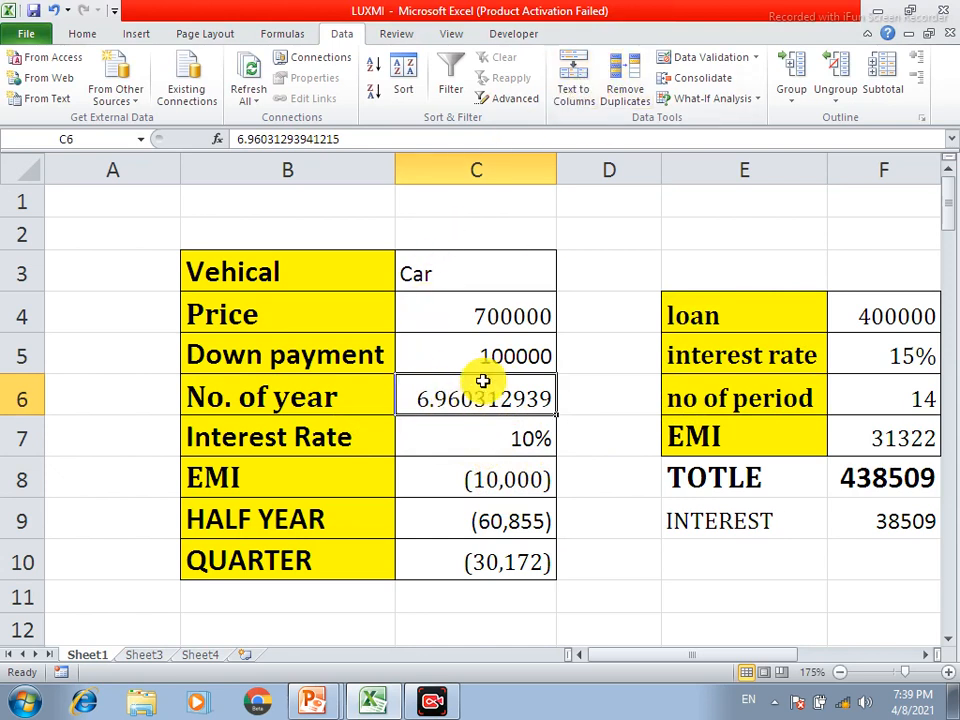
key("ctrl+z")
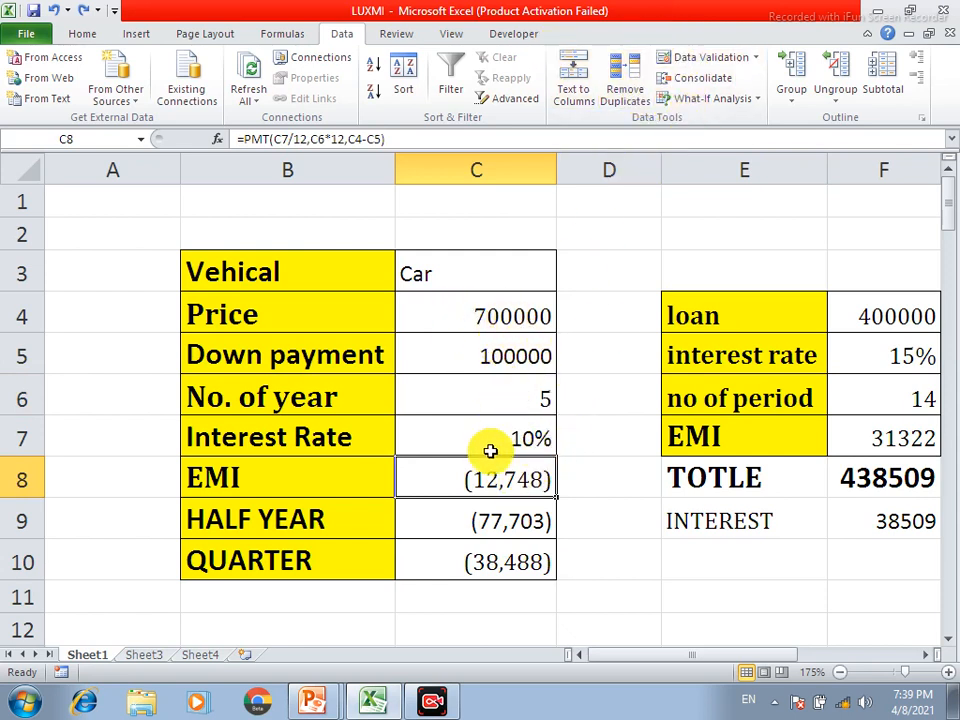
Step: Run Goal Seek to bring the EMI in C8 to (11000) by changing the interest rate in C7
left_click(706, 99)
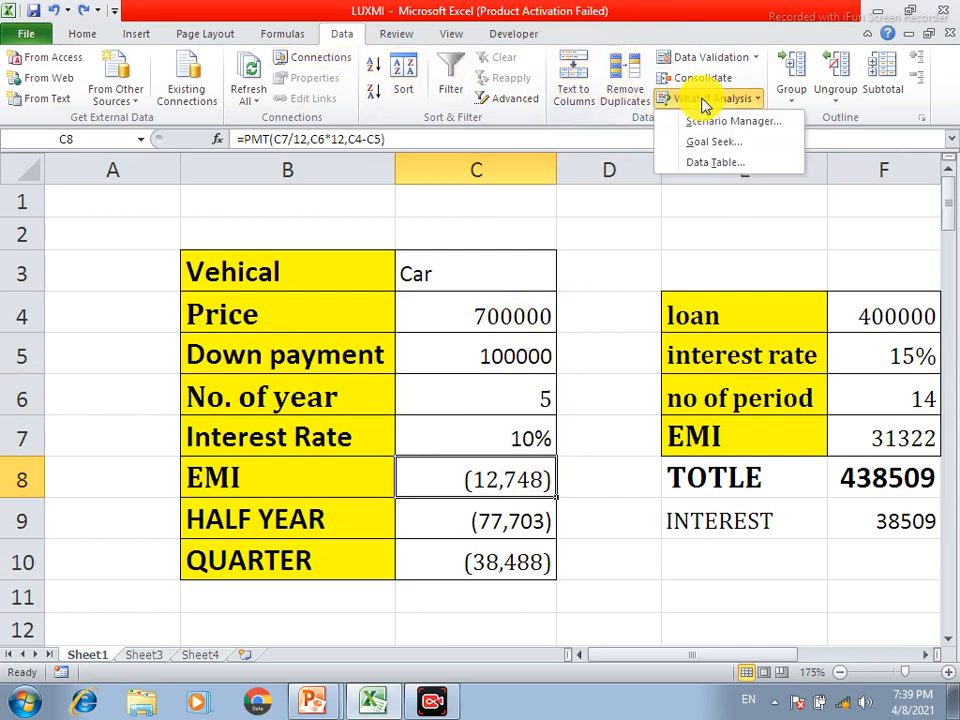
left_click(712, 148)
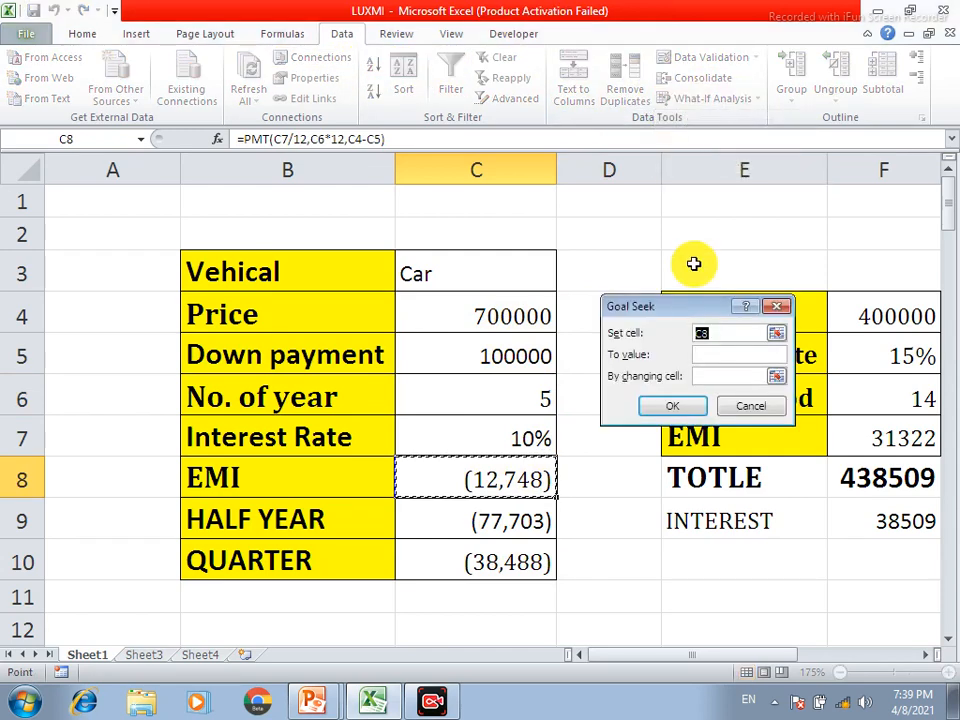
left_click(714, 354)
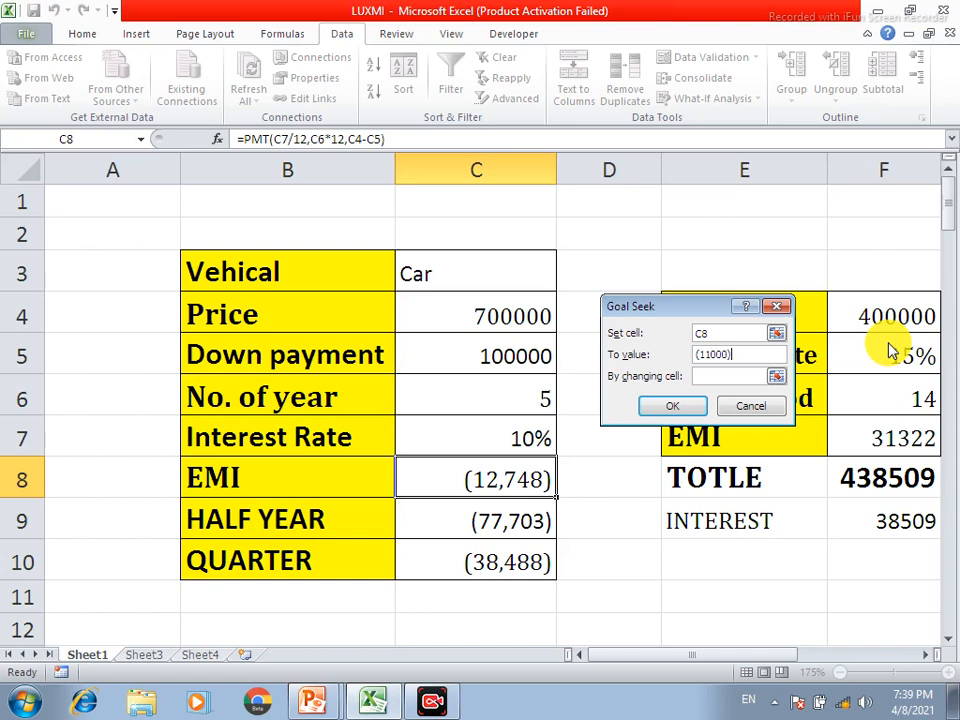
left_click(706, 374)
left_click(531, 435)
left_click(682, 406)
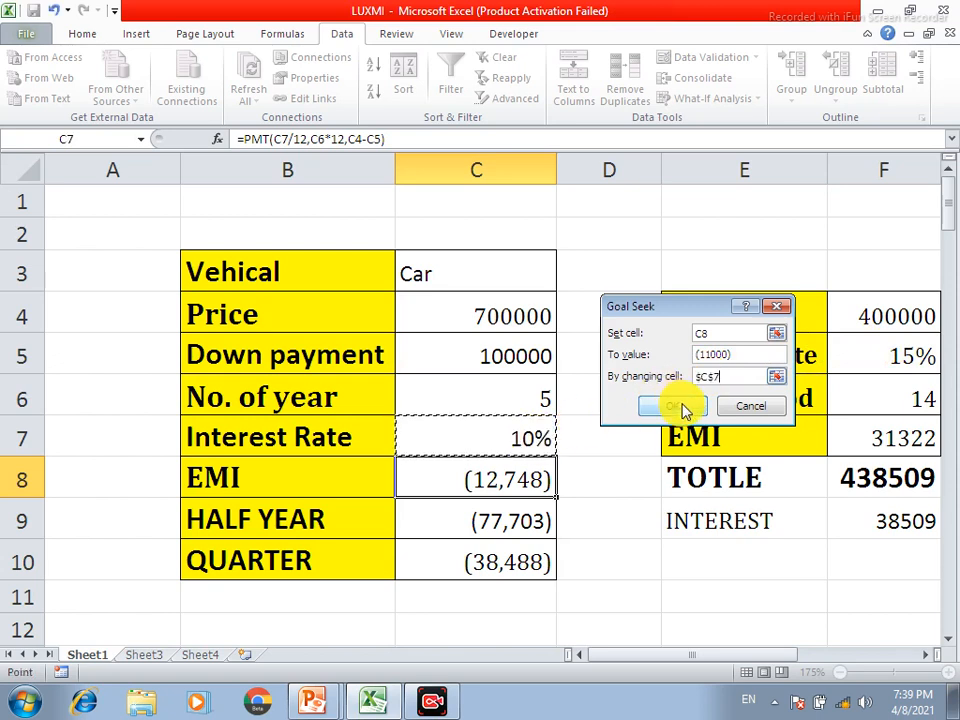
left_click(681, 412)
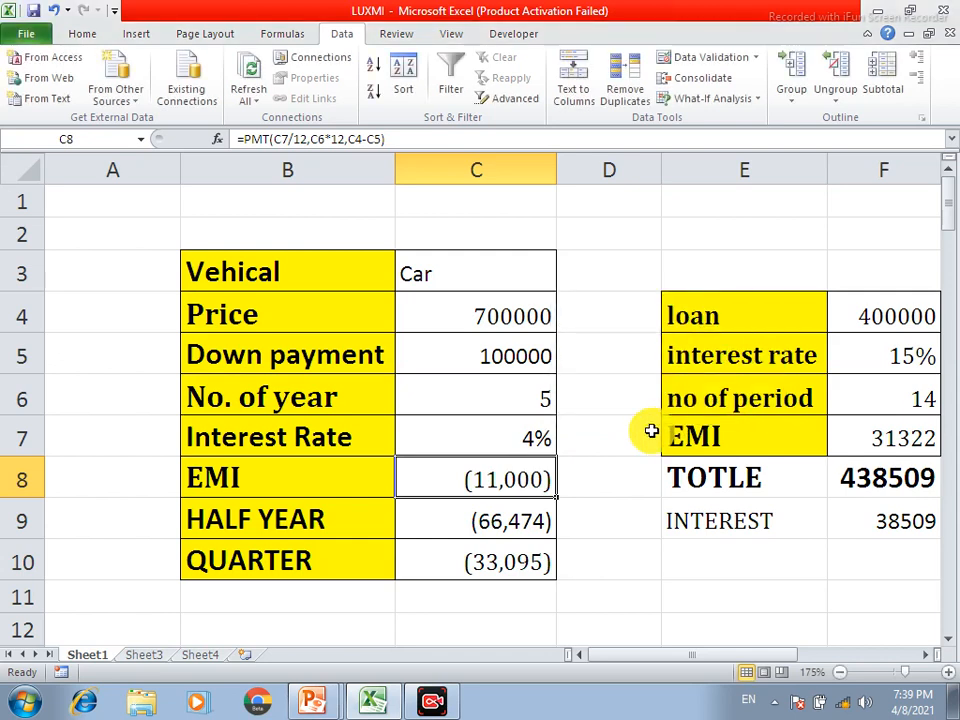
Step: Restore the car loan's interest rate in C7 to 10%
left_click(510, 431)
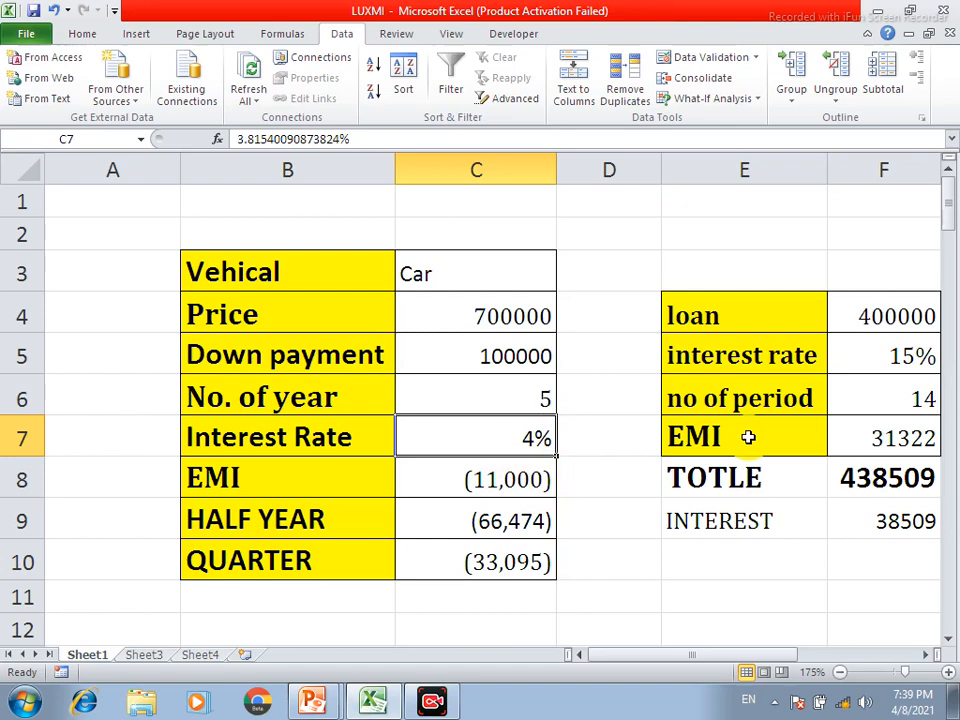
type("10")
key("Return")
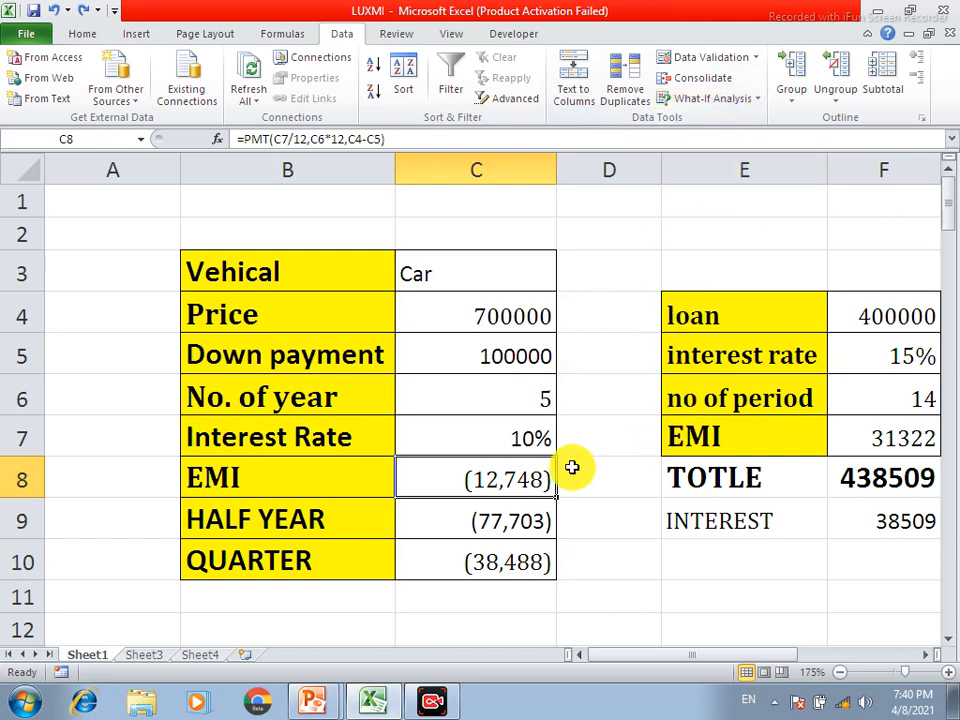
Step: On Sheet3, enter 1 in E3 and 2 in E4 as the start of a number series
left_click(600, 570)
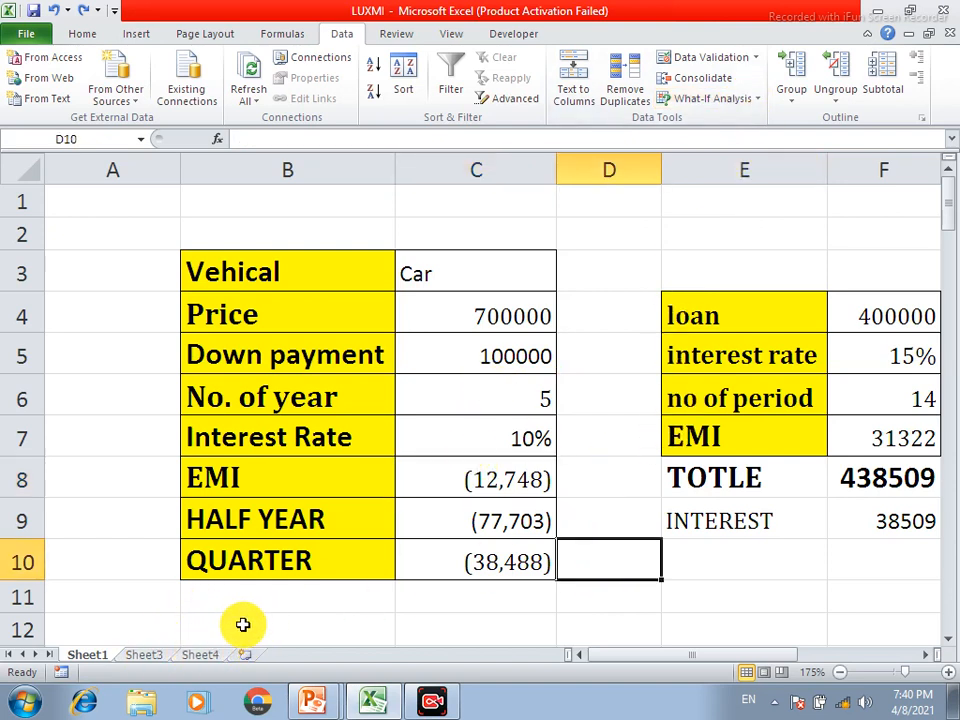
left_click(143, 658)
left_click(313, 277)
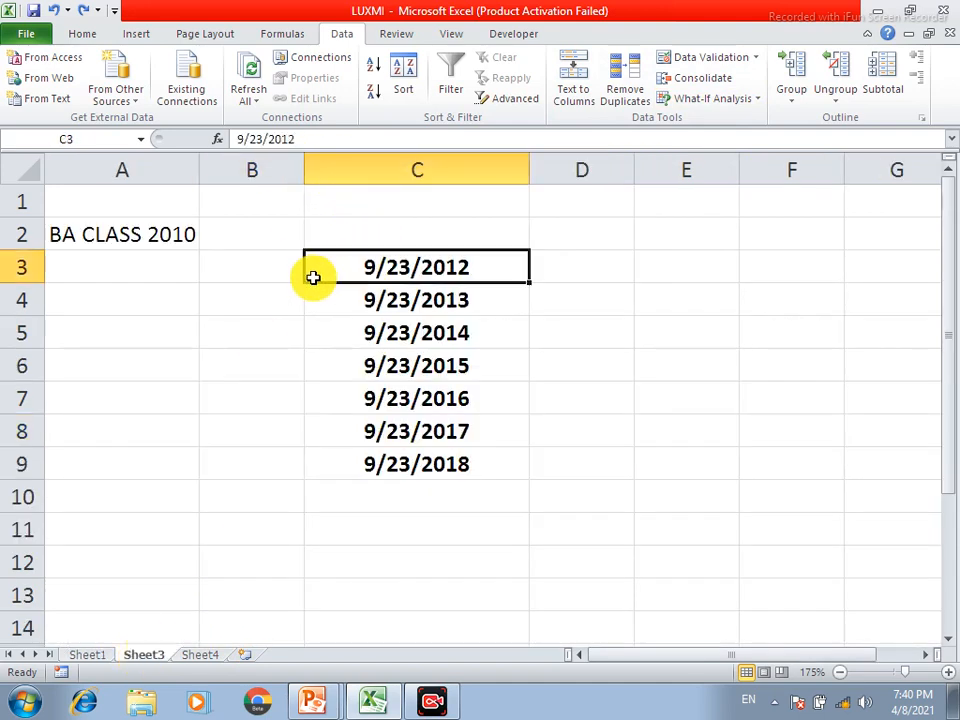
left_click(154, 298)
left_click(225, 298)
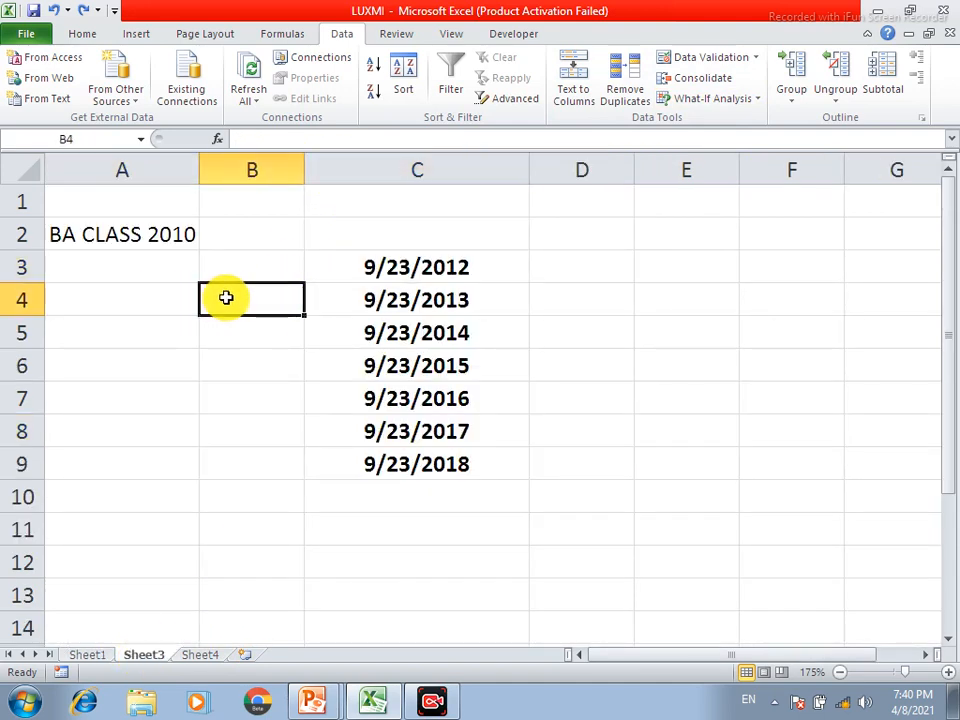
left_click(160, 232)
left_click(682, 272)
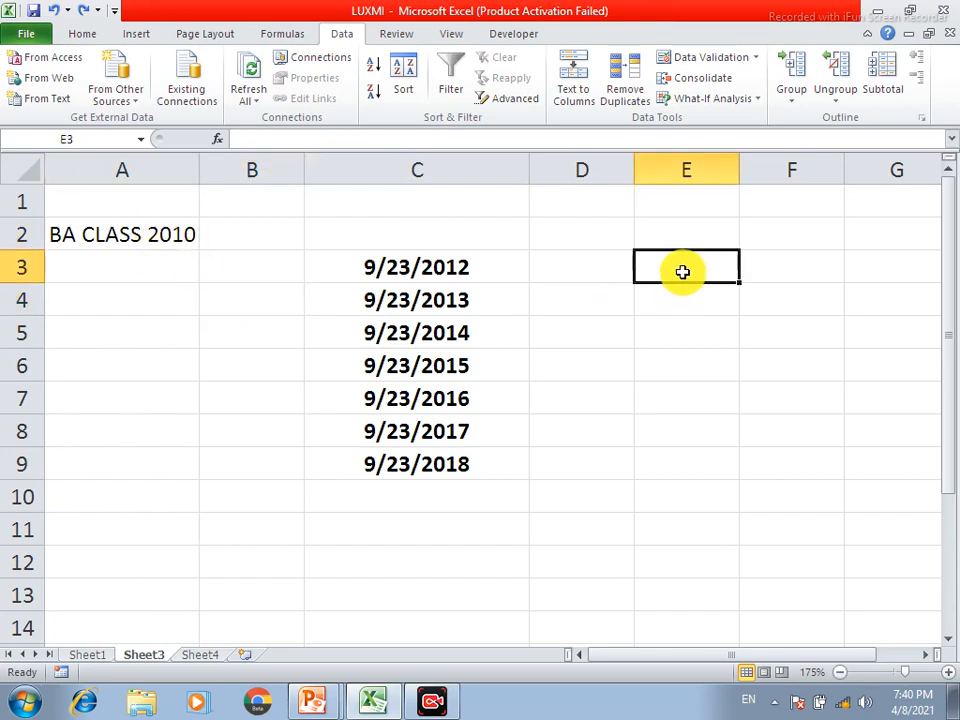
type("1")
left_click(698, 298)
type("2")
left_click(827, 338)
Step: Fill the number series from E3:E4 down to 8 in E10
left_click_drag(726, 270, 729, 525)
left_click_drag(705, 431, 700, 497)
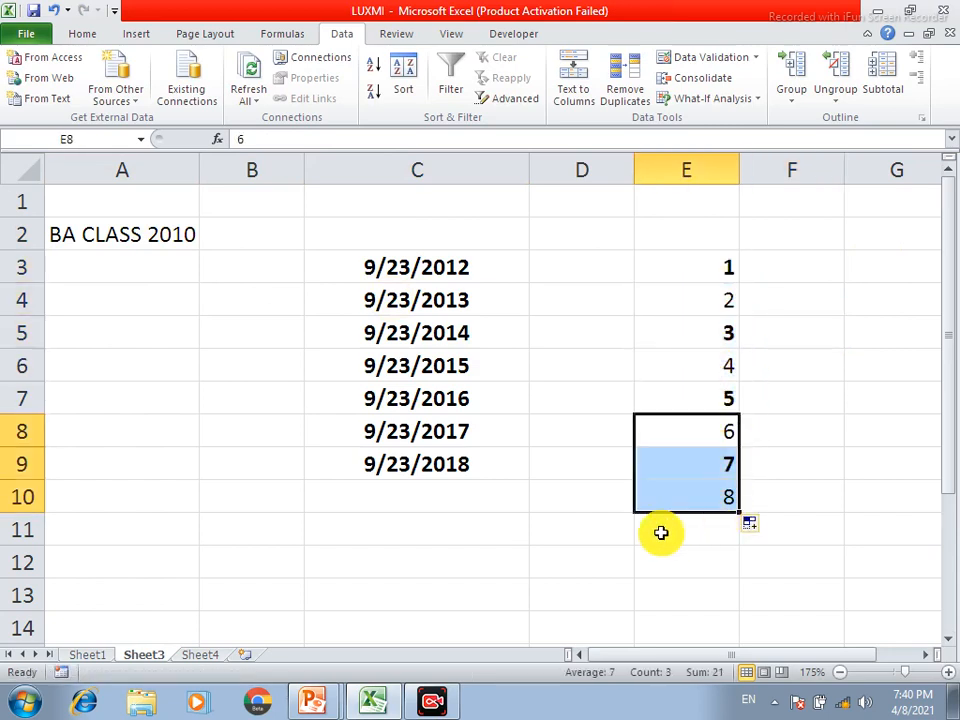
left_click(660, 531)
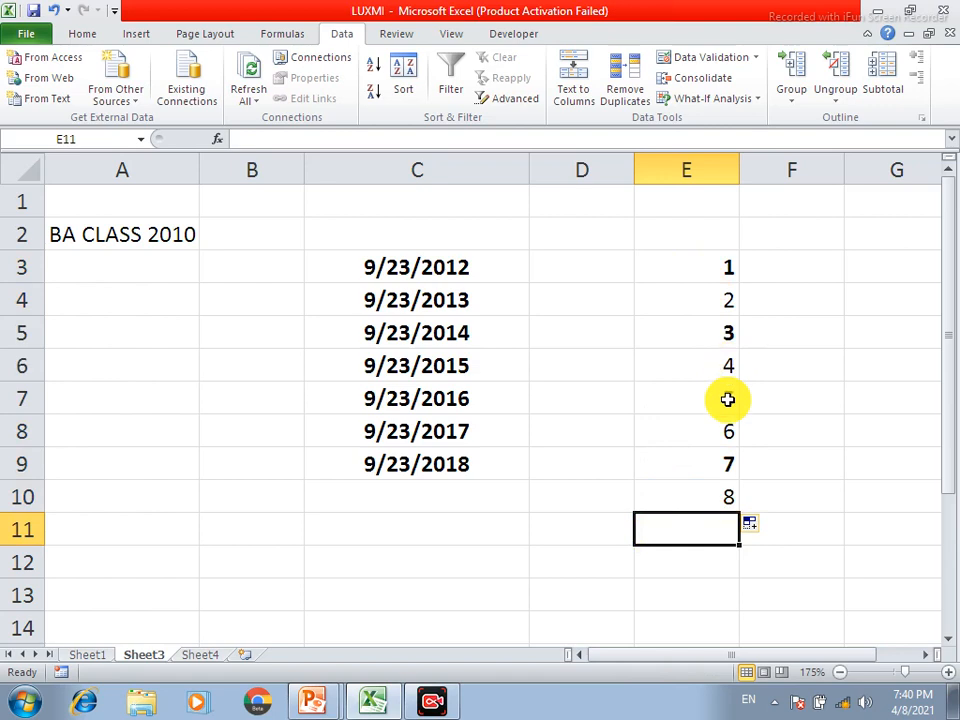
left_click(652, 464)
left_click(690, 289)
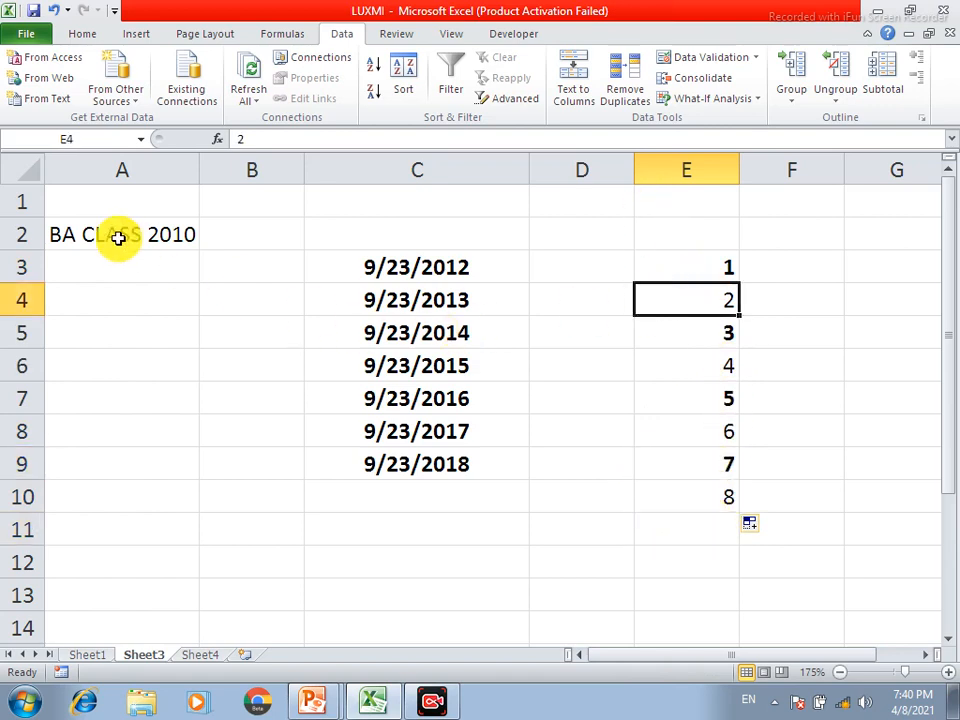
Step: Fill the BA CLASS 2010 label from A2 down to BA CLASS 2017 in A9
left_click(180, 231)
left_click_drag(201, 252, 190, 470)
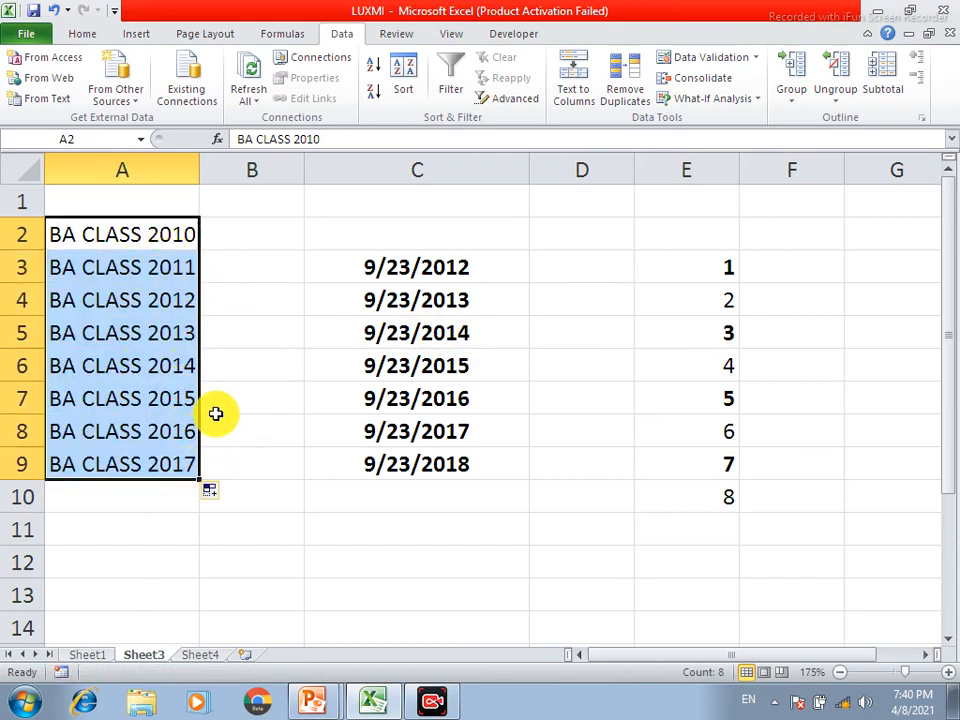
left_click(257, 240)
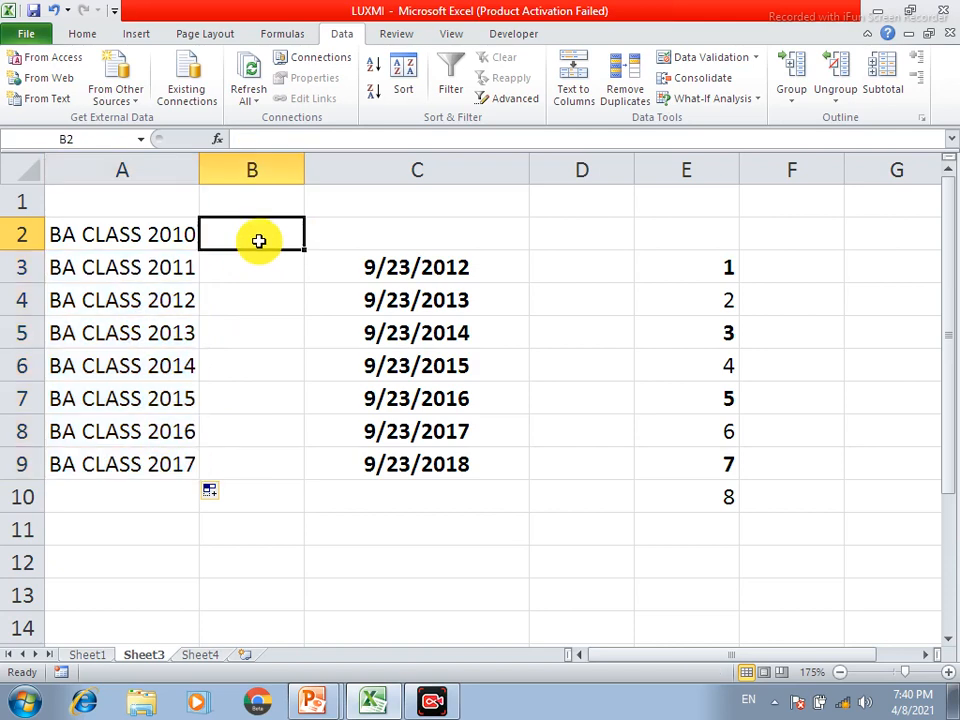
left_click(596, 236)
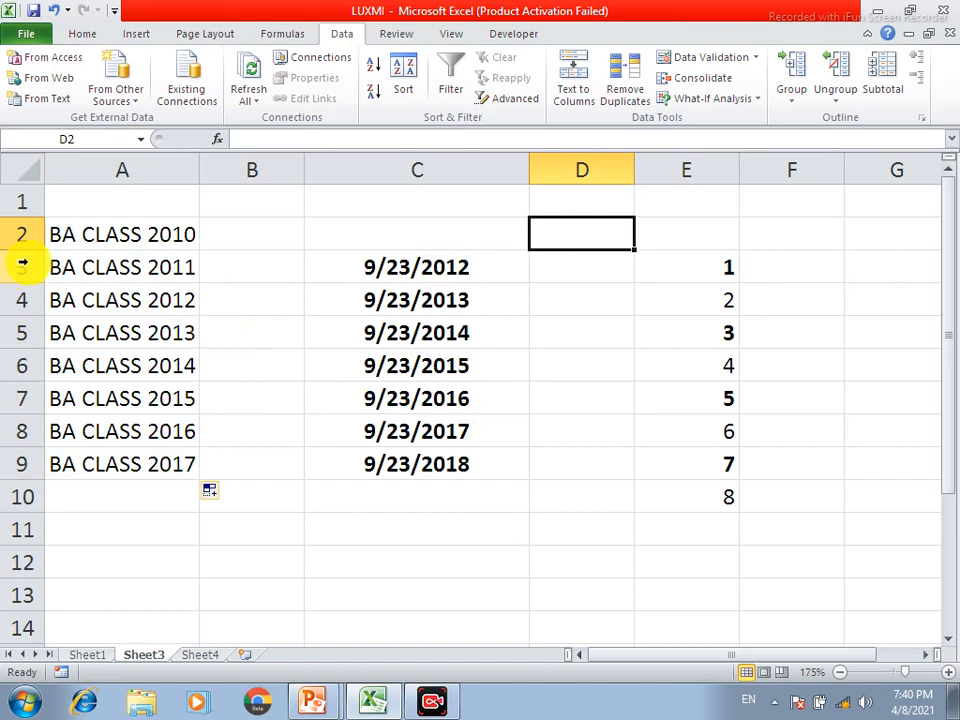
left_click(172, 458)
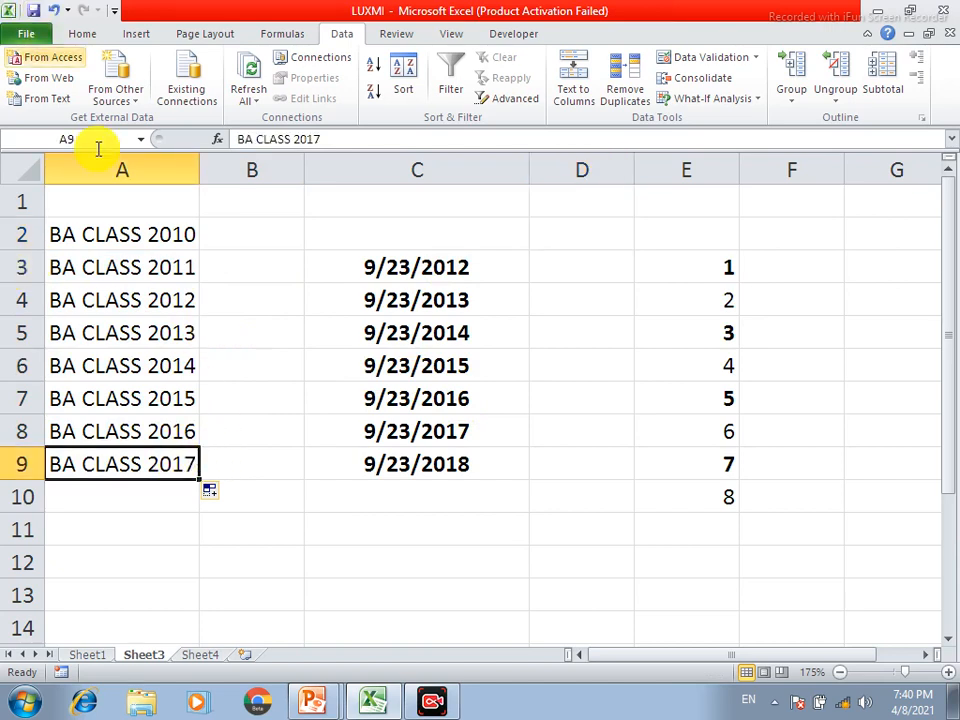
left_click(231, 328)
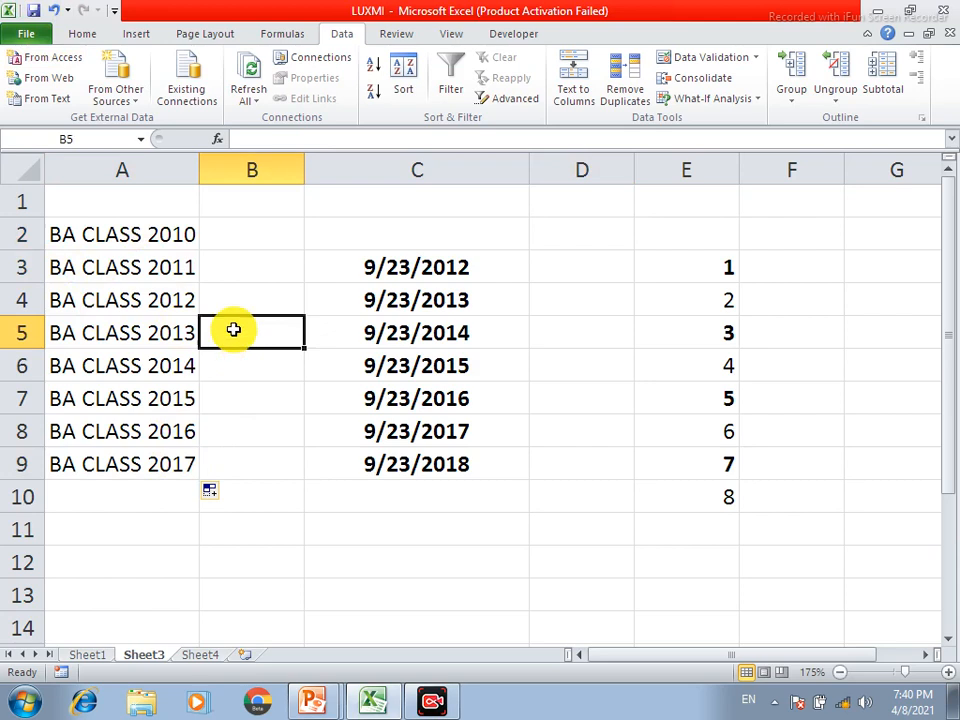
Step: Turn off the fill handle and cell drag-and-drop in the advanced editing options
left_click(24, 34)
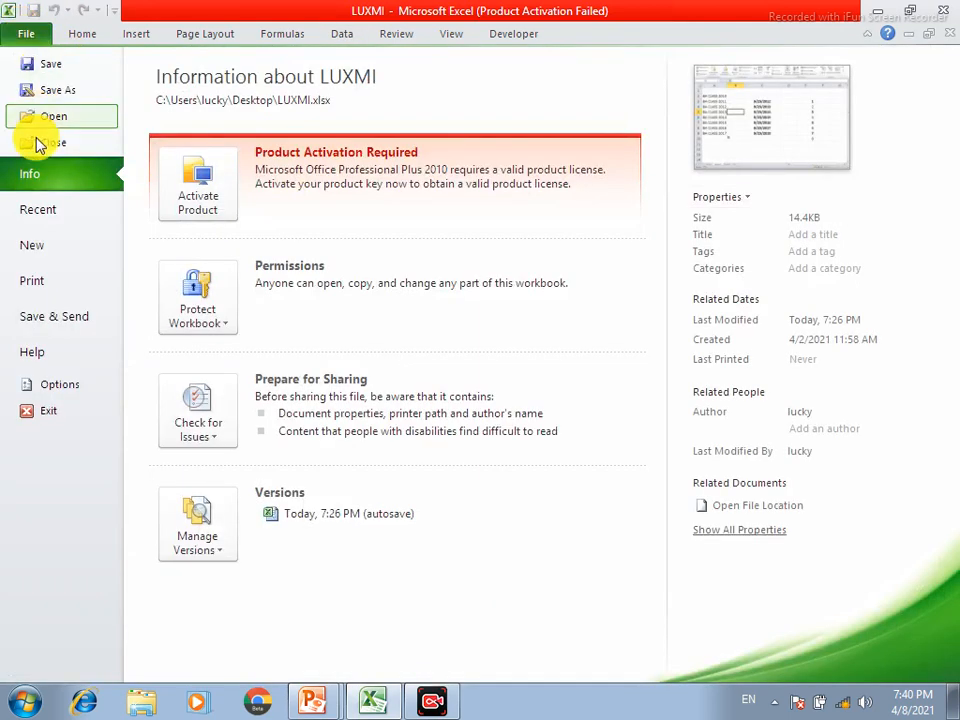
left_click(50, 392)
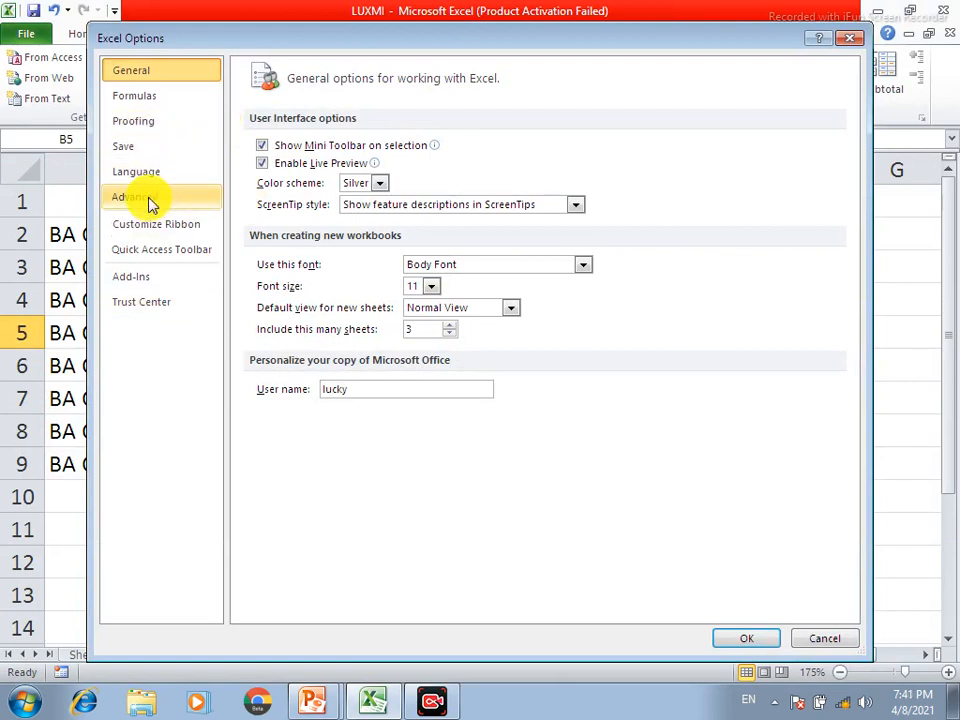
left_click(150, 205)
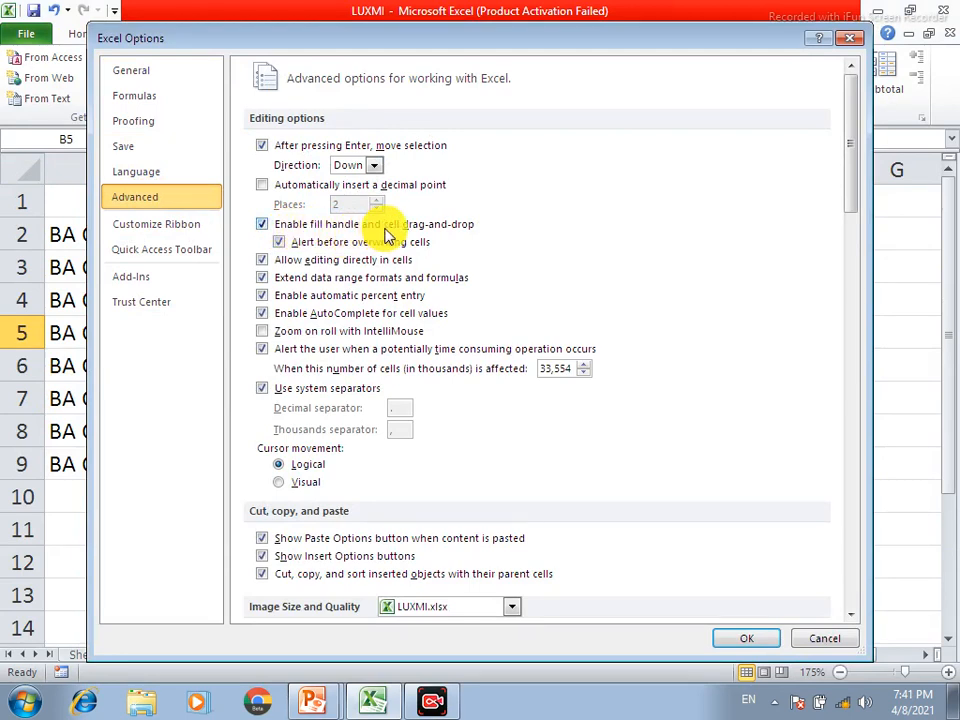
left_click(261, 224)
left_click(746, 638)
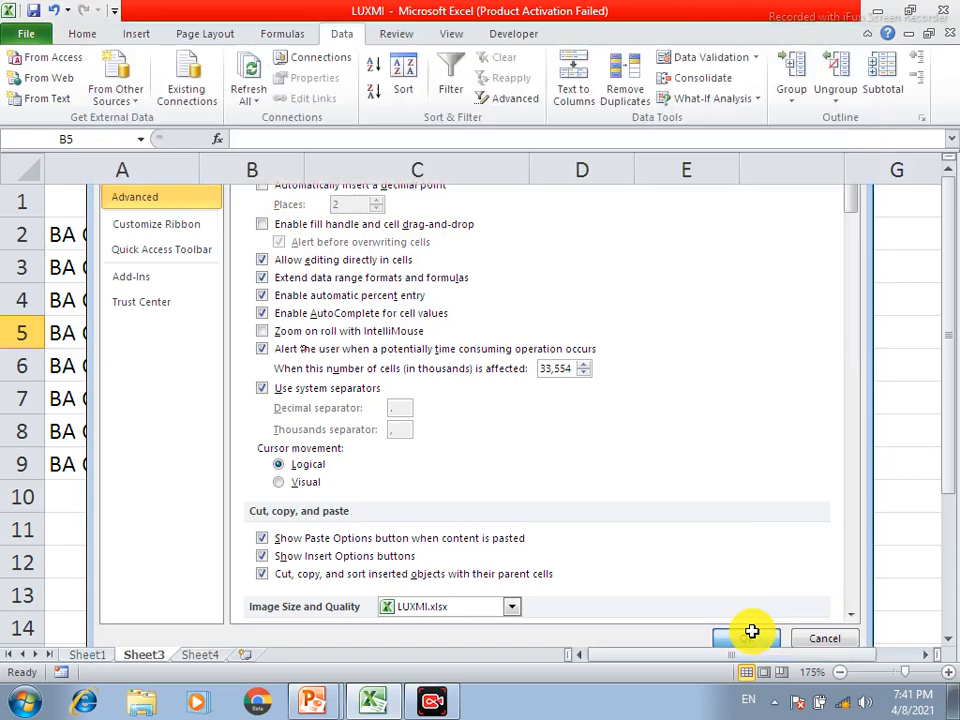
Step: Enter 2 in D3 and 4 in D4, and select both cells
left_click(414, 266)
left_click(580, 270)
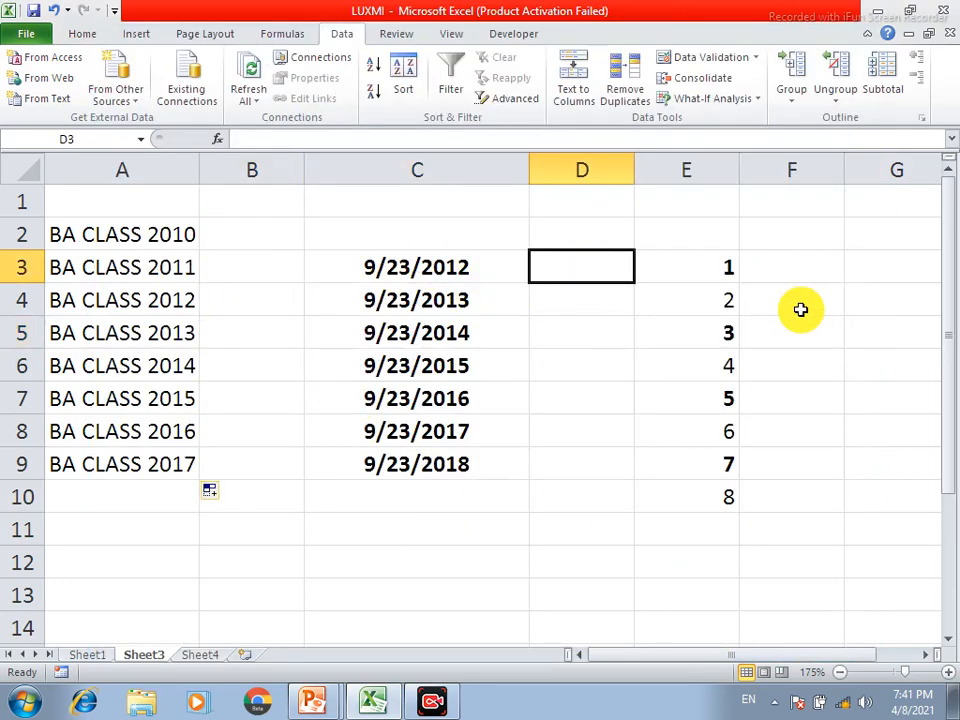
type("2")
key("Return")
type("4")
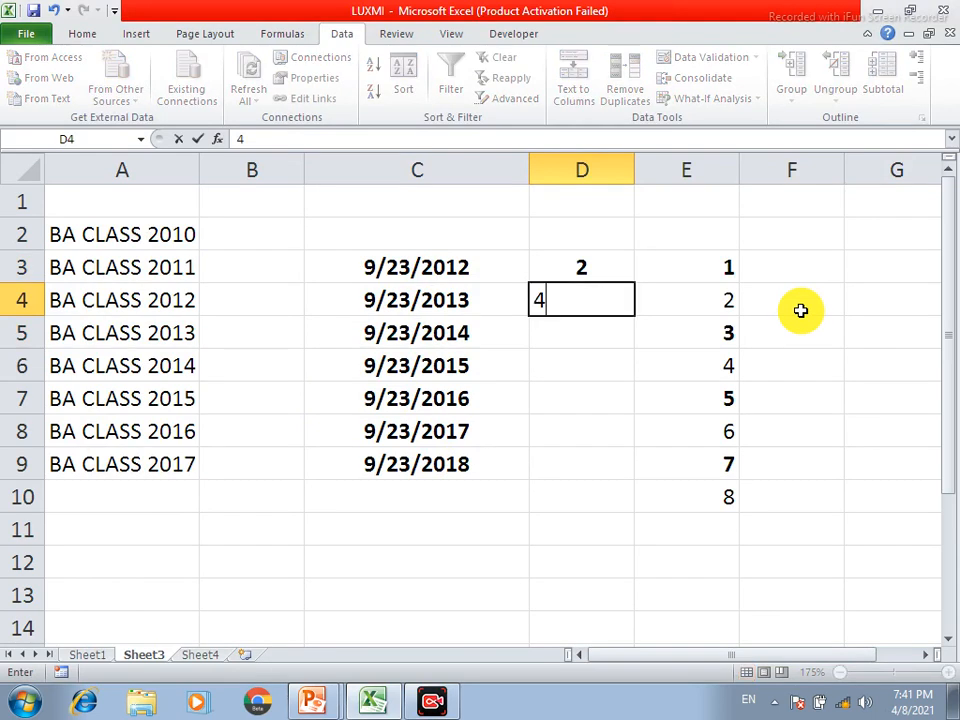
left_click(536, 358)
left_click_drag(587, 261, 597, 298)
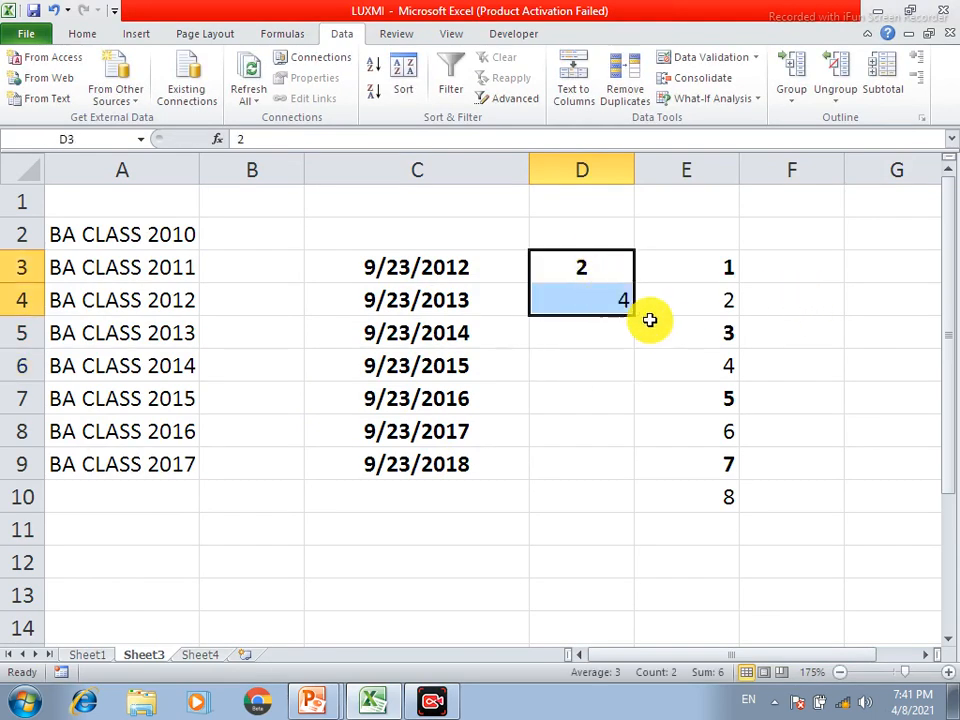
Step: Try to extend the 2 and 4 series in D3:D4 with the fill handle
left_click(632, 313)
left_click_drag(619, 283, 634, 316)
left_click_drag(698, 272, 724, 315)
left_click_drag(598, 274, 600, 305)
Step: Turn the fill handle and cell drag-and-drop back on in the advanced editing options
left_click(36, 40)
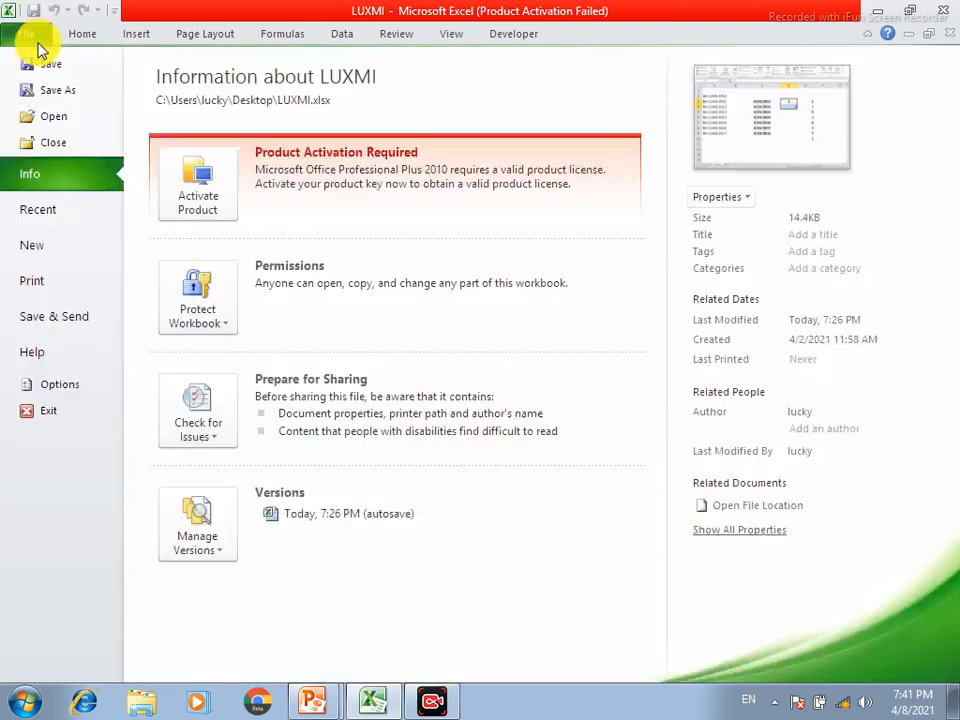
left_click(58, 384)
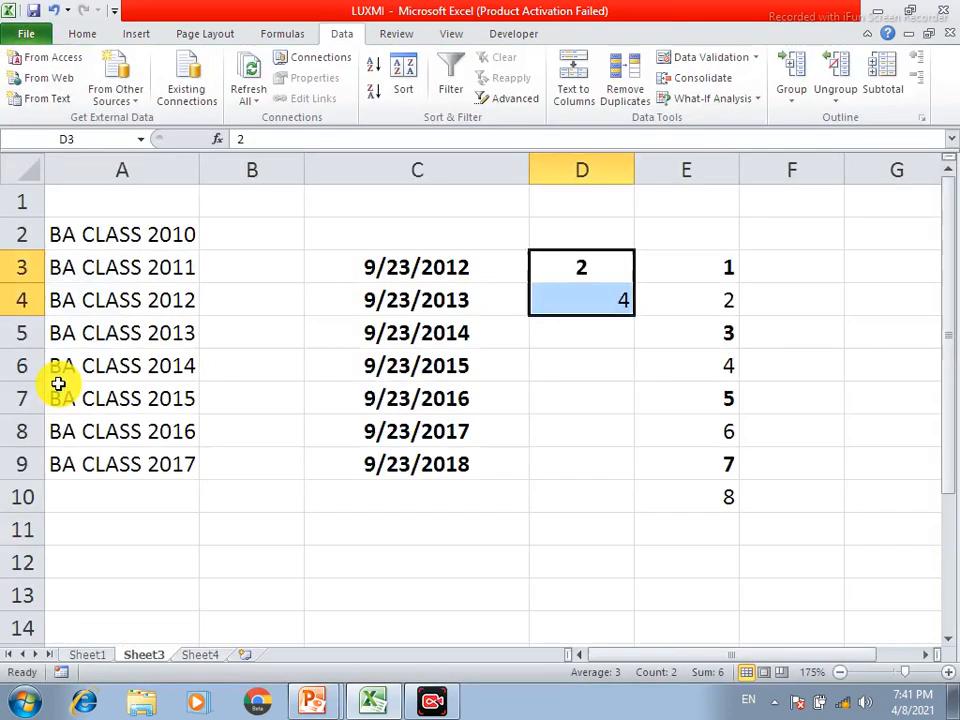
left_click(139, 199)
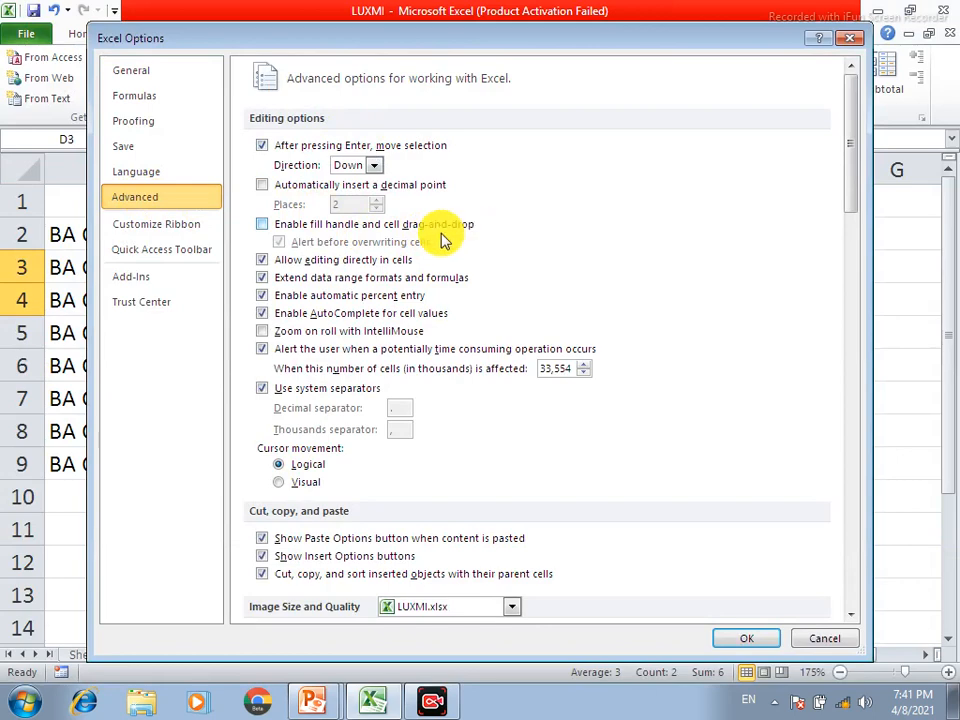
left_click(265, 227)
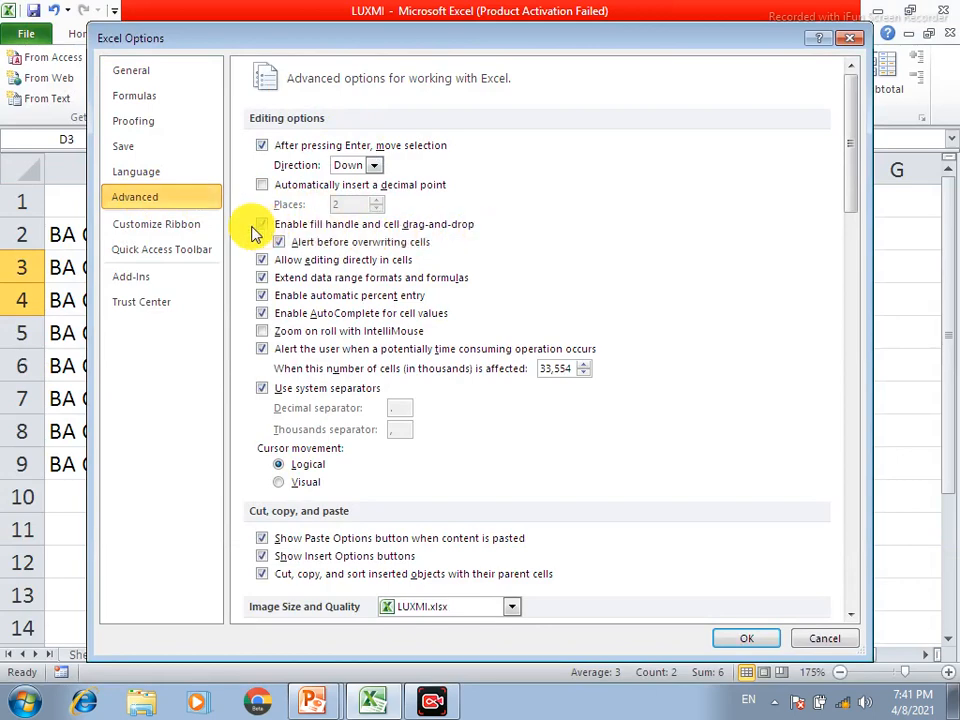
left_click(743, 638)
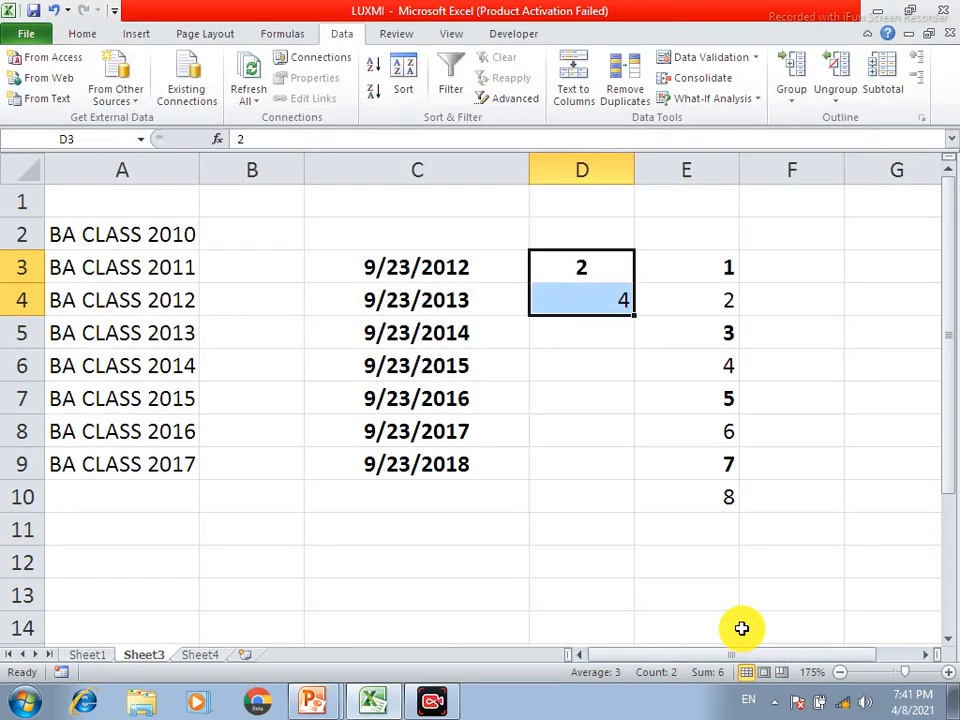
Step: Check the fill handle on single cells such as B3 and C5
left_click(606, 340)
left_click(283, 274)
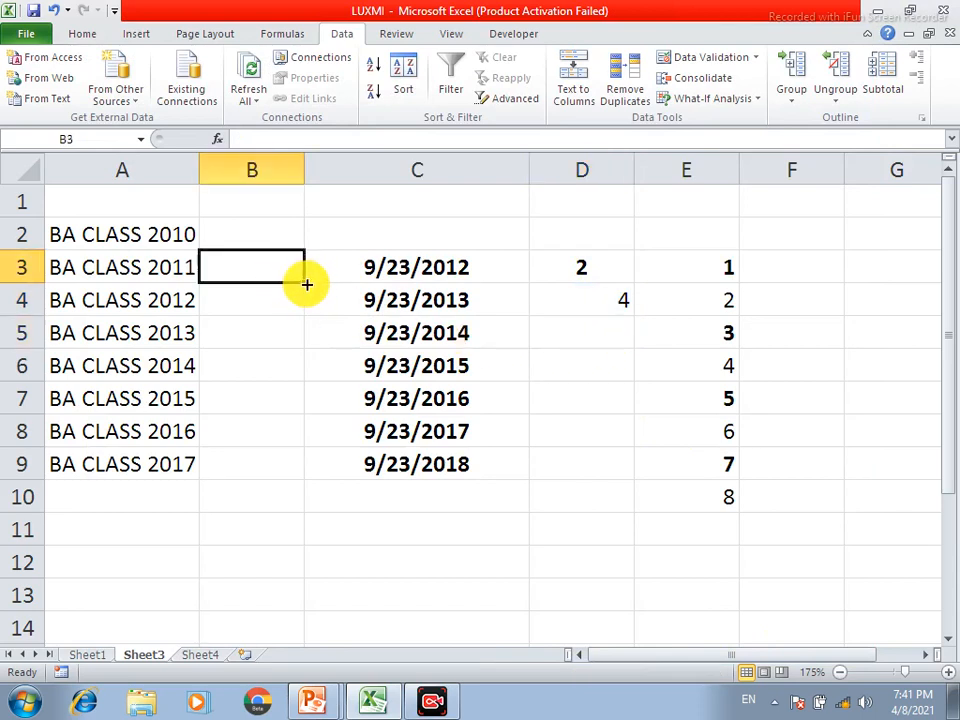
left_click(325, 341)
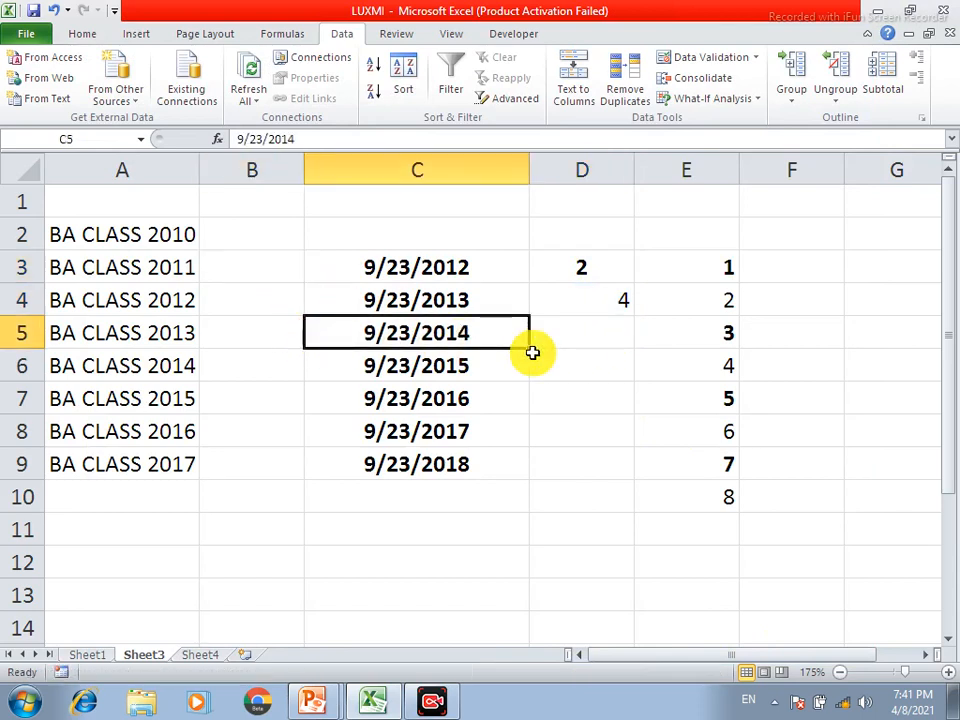
left_click(591, 387)
scroll(588, 359, "down", 4)
scroll(555, 358, "up", 4)
Step: Clear the dates in C4:C10 and fill the date in C3 down to C9 as a daily series
left_click_drag(392, 302, 416, 497)
key("Delete")
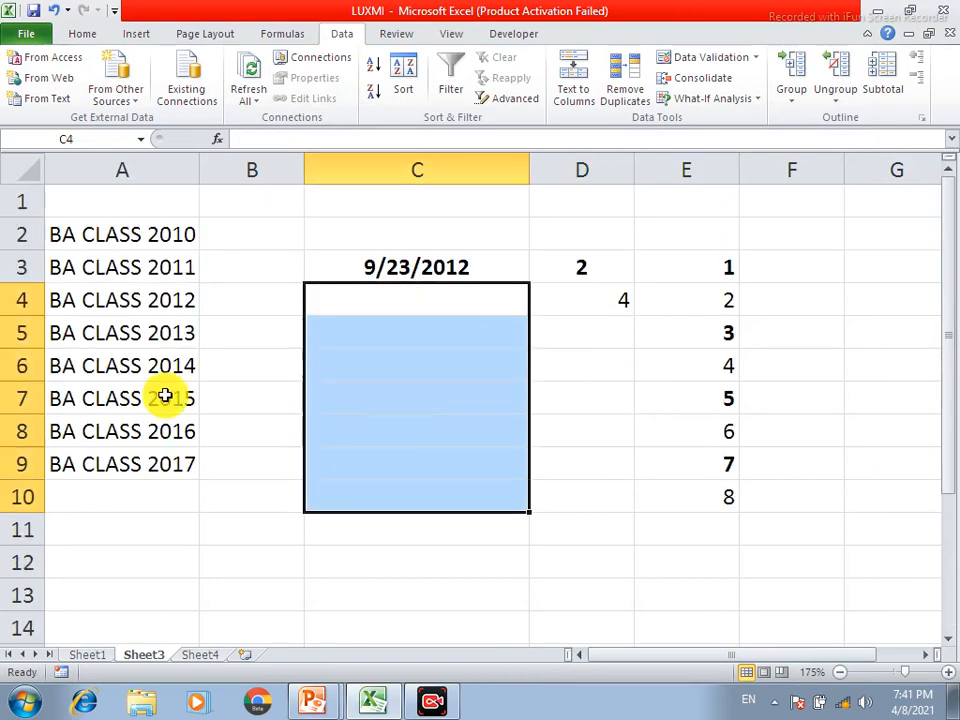
left_click(225, 272)
left_click(376, 267)
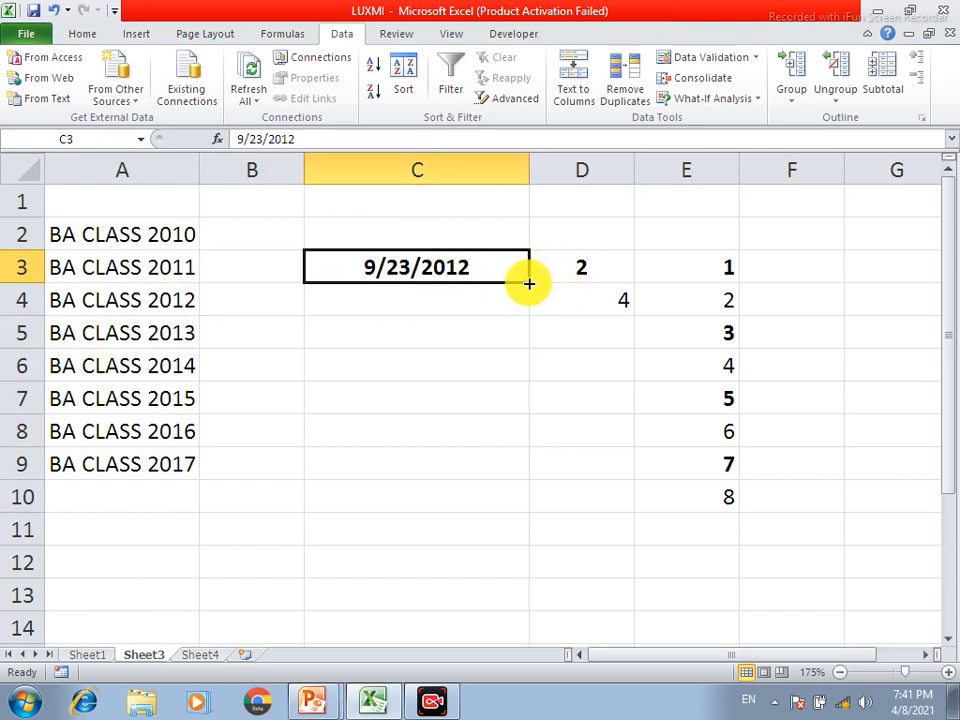
left_click_drag(528, 284, 526, 503)
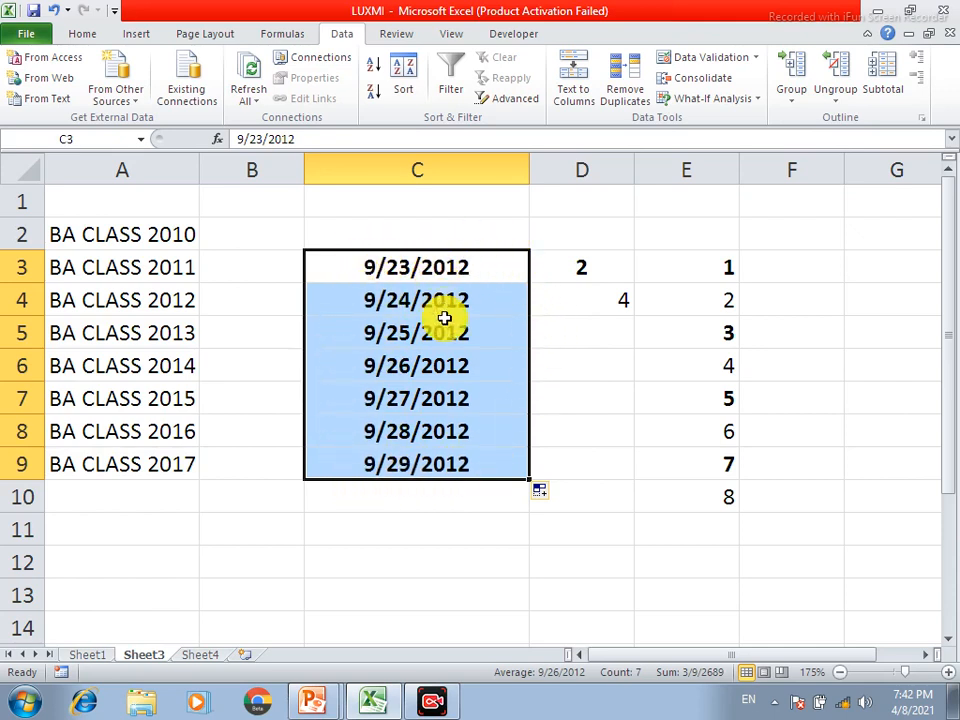
Step: Change the date series in C3:C9 to Fill Months, followed by Fill Years
left_click(540, 497)
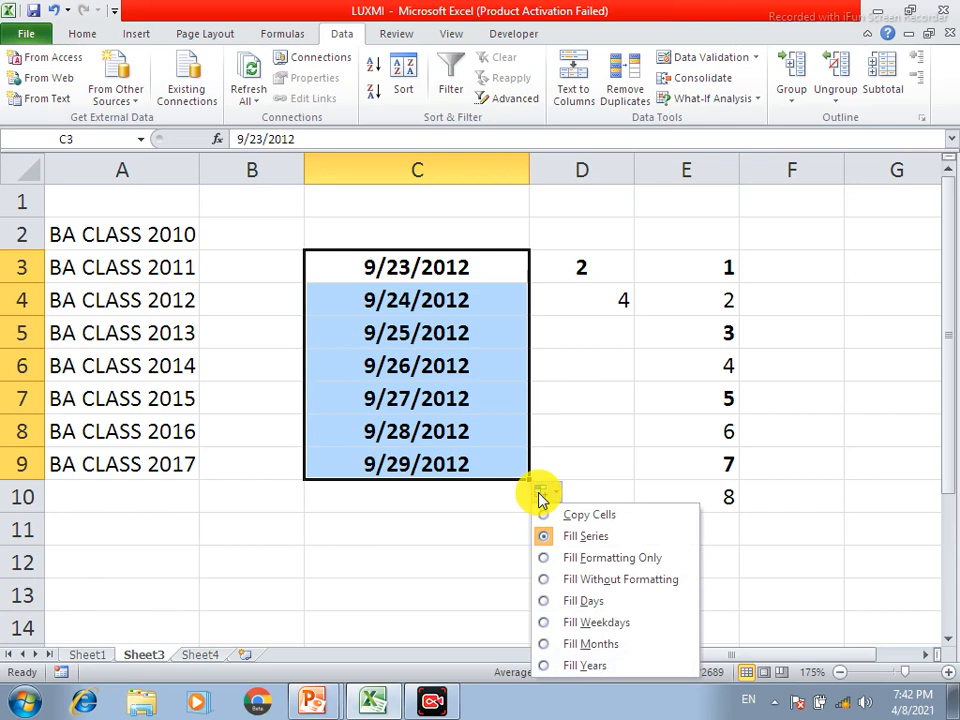
left_click(578, 645)
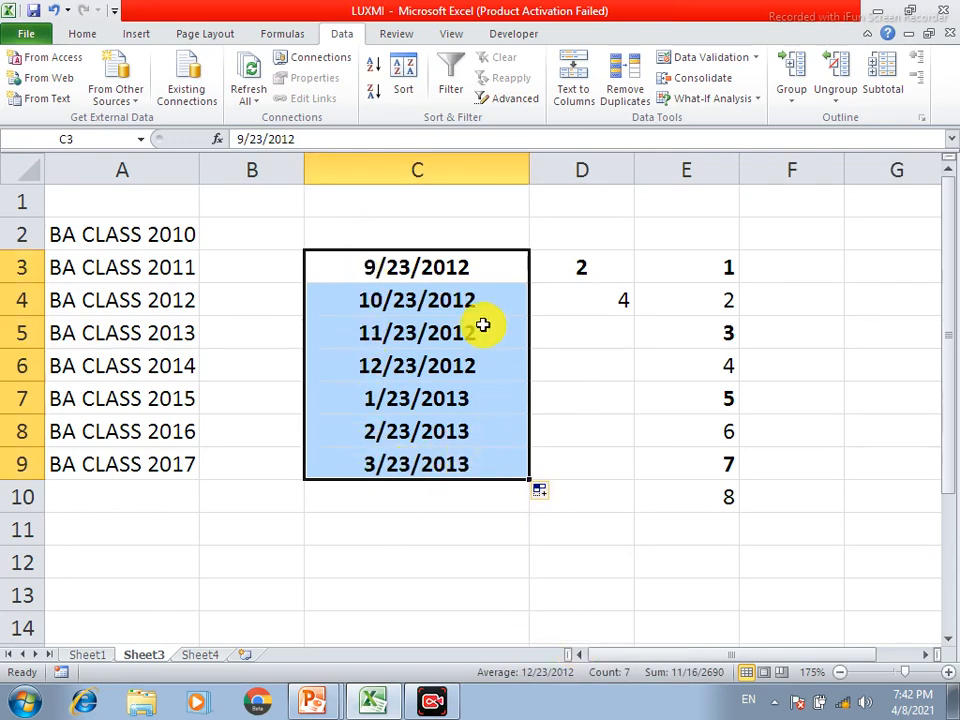
left_click(540, 491)
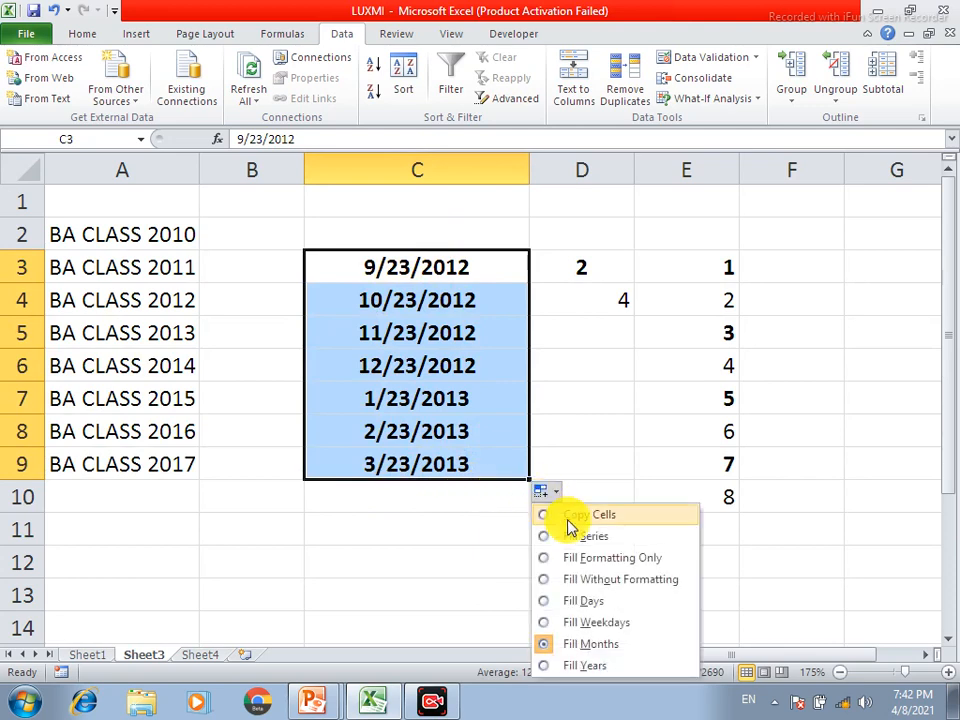
left_click(583, 666)
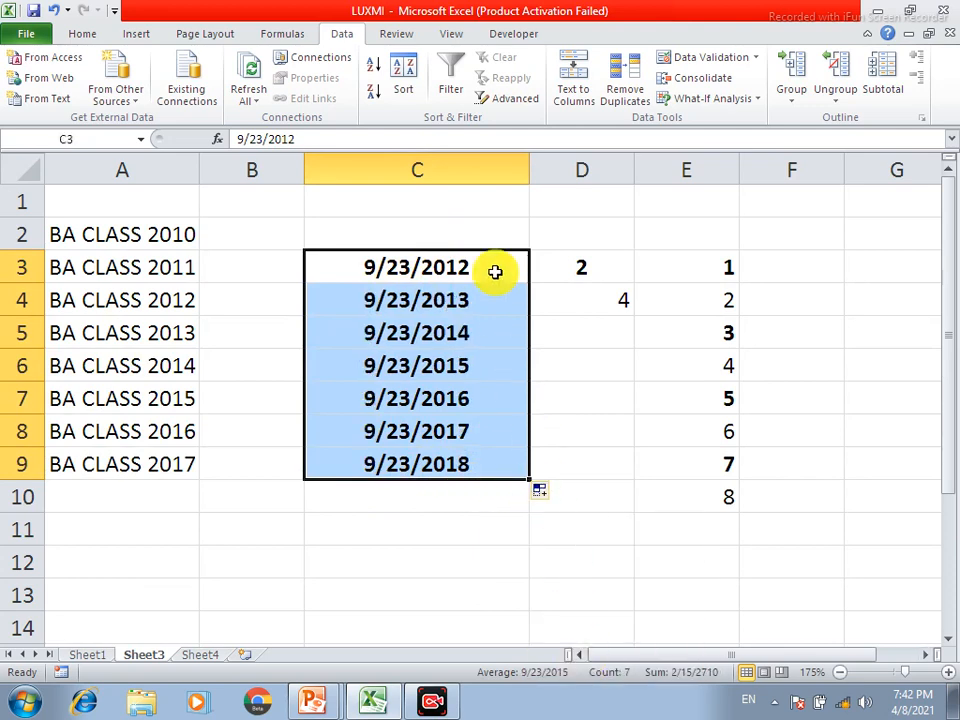
Step: Set the date series in C3:C9 to advance by months instead of years
left_click(546, 491)
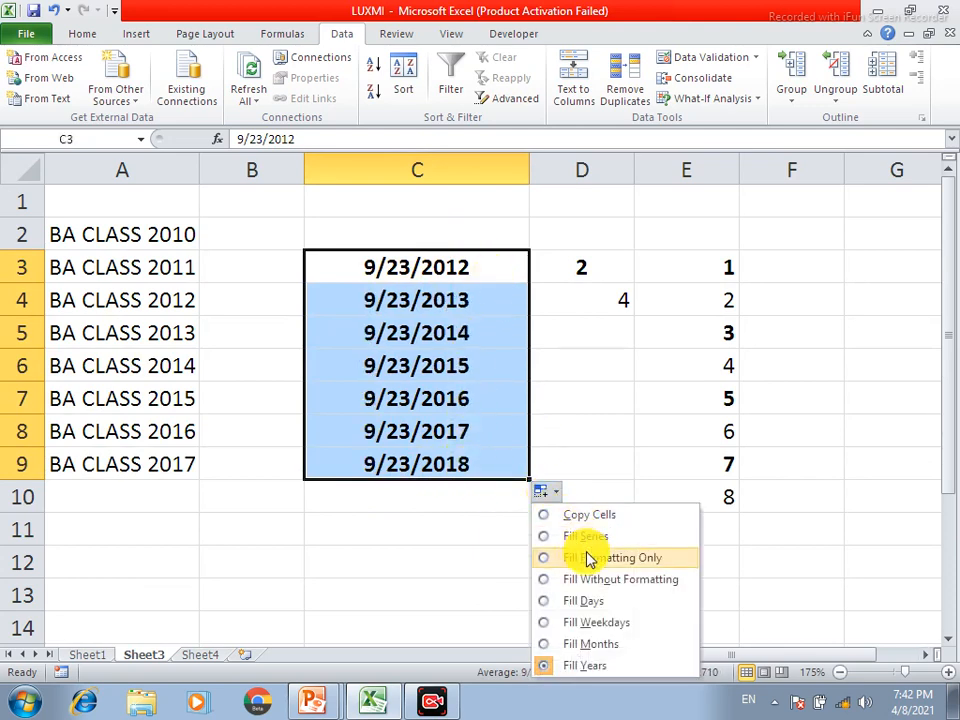
left_click(590, 648)
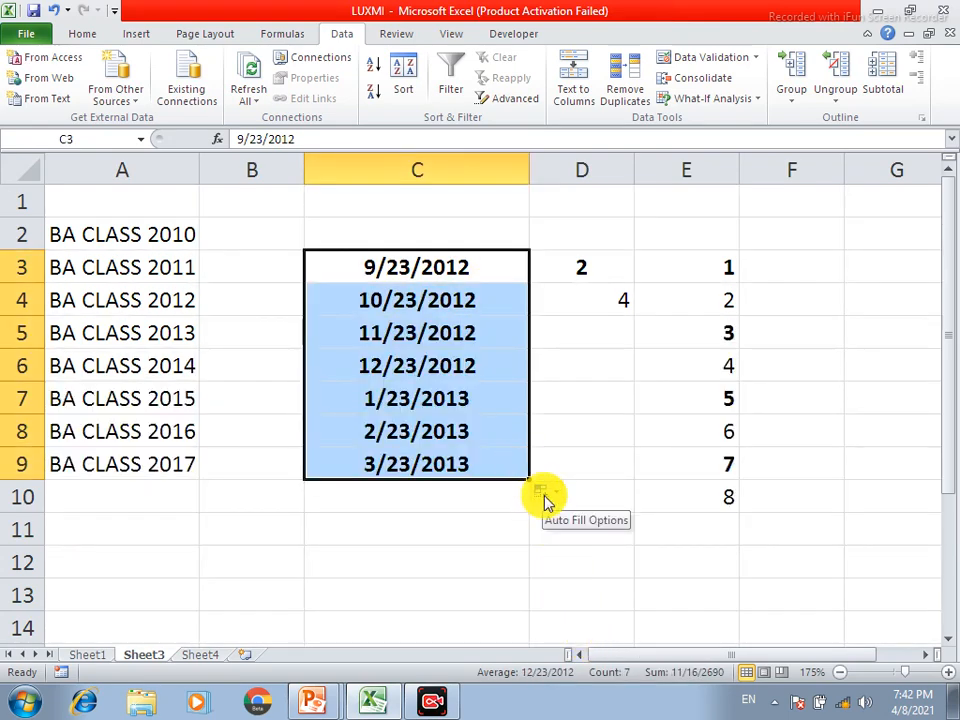
left_click(476, 503)
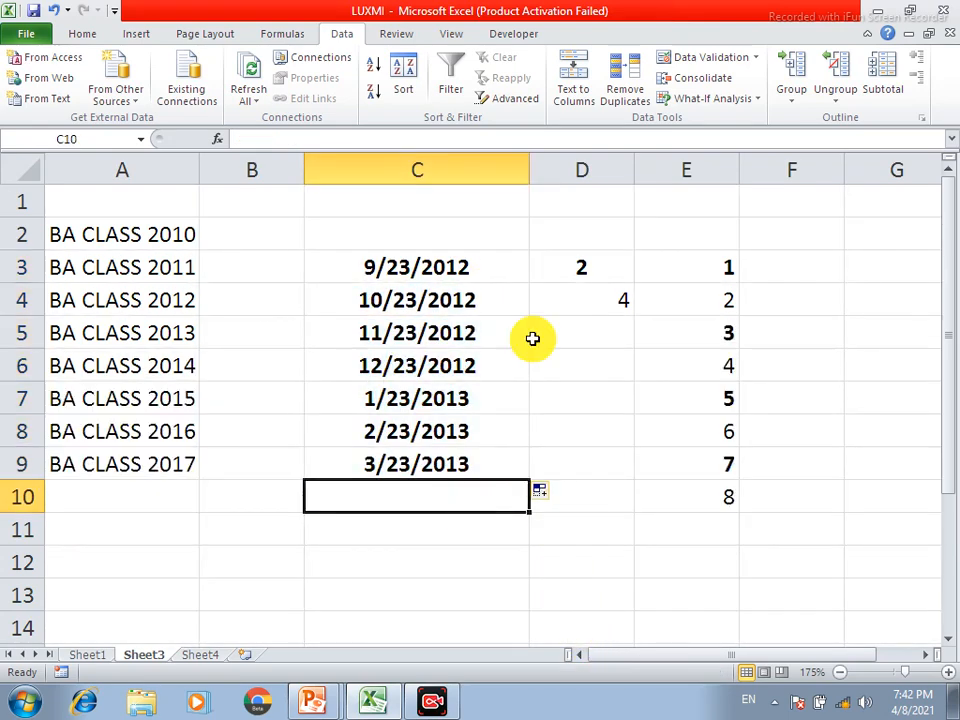
Step: Open Sheet4 and look over the future value, principal value and deposit tables
left_click(200, 656)
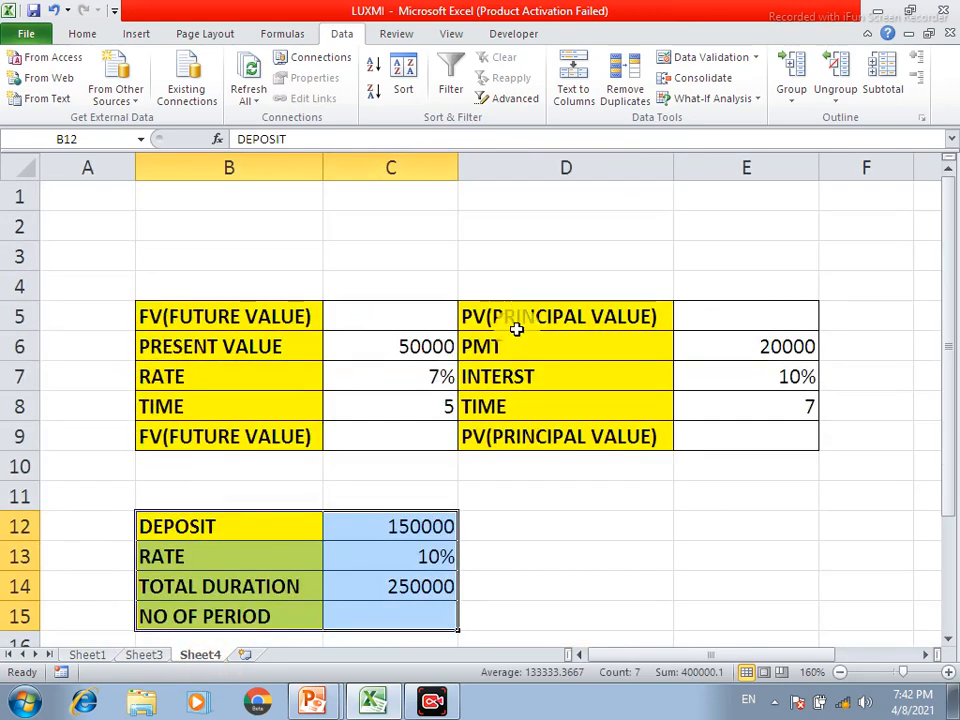
scroll(251, 546, "down", 1)
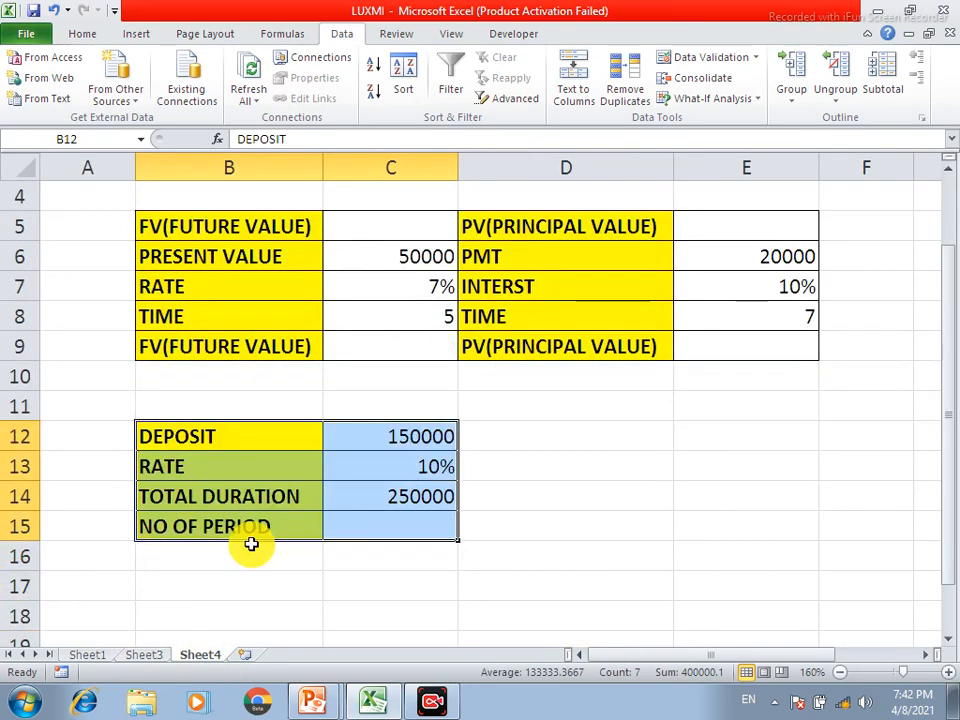
left_click(341, 558)
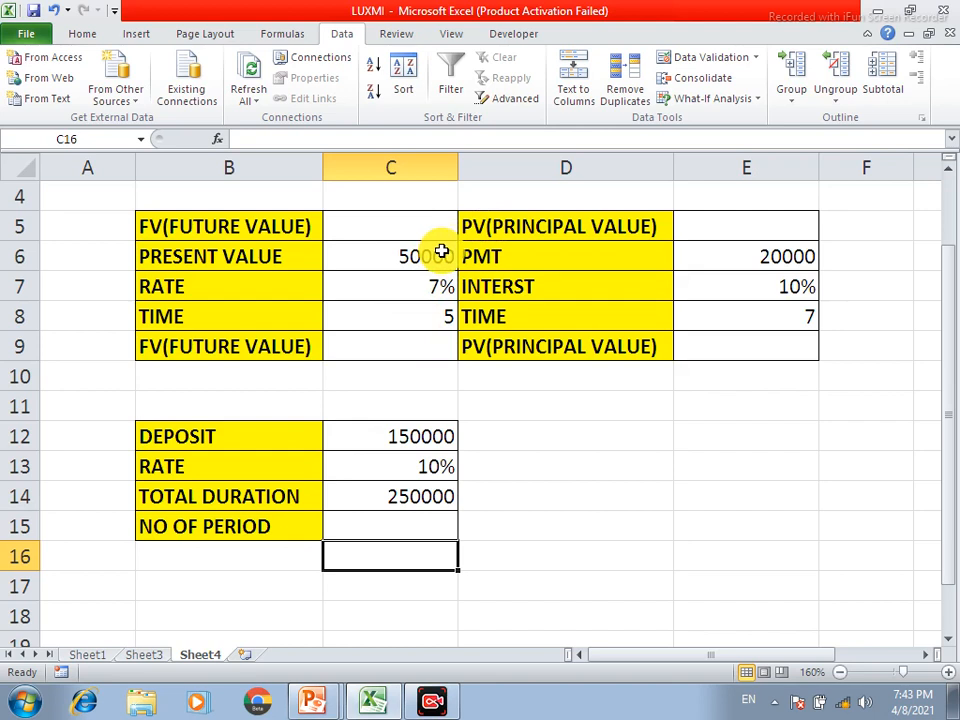
Step: Calculate the future value in C9 with =FV(C7,C8,,C6), leaving the payment argument empty
left_click(419, 352)
type("=FV")
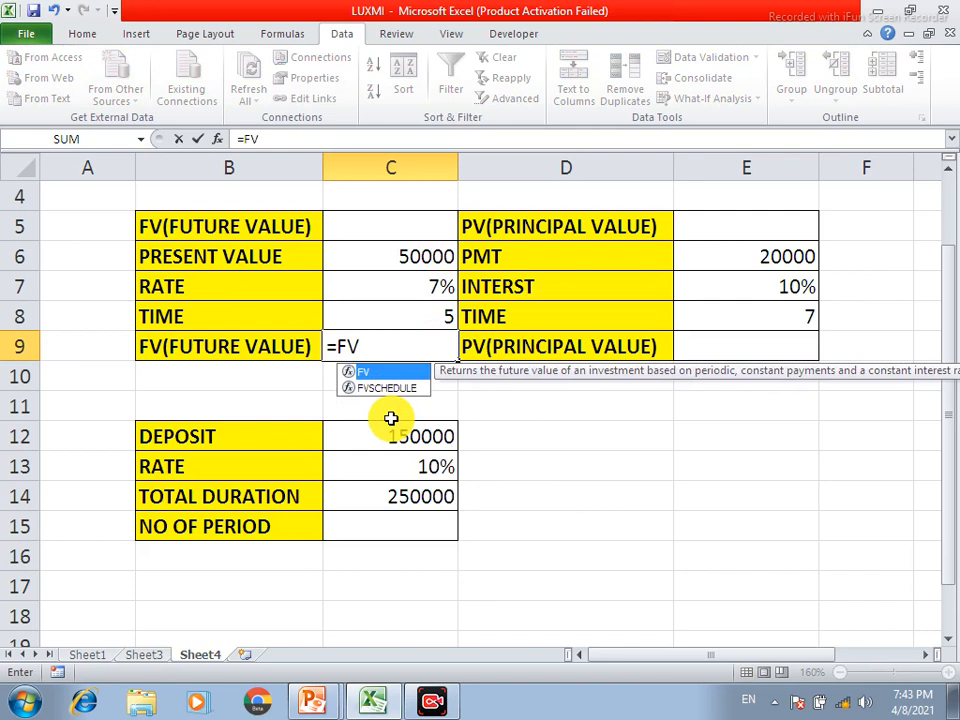
type("(")
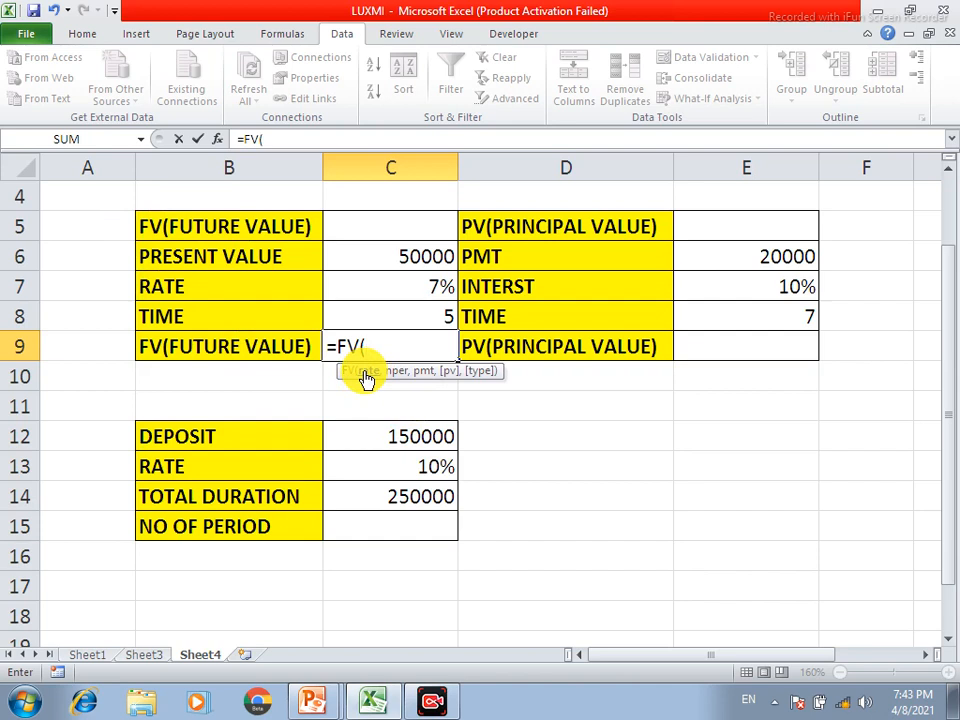
left_click(404, 287)
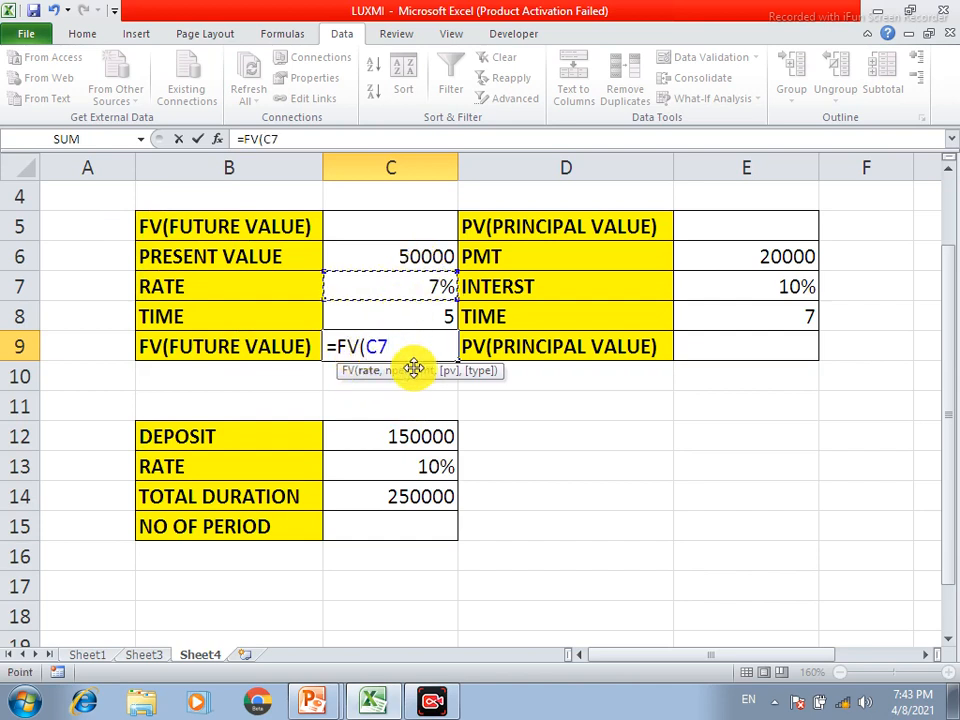
type(",")
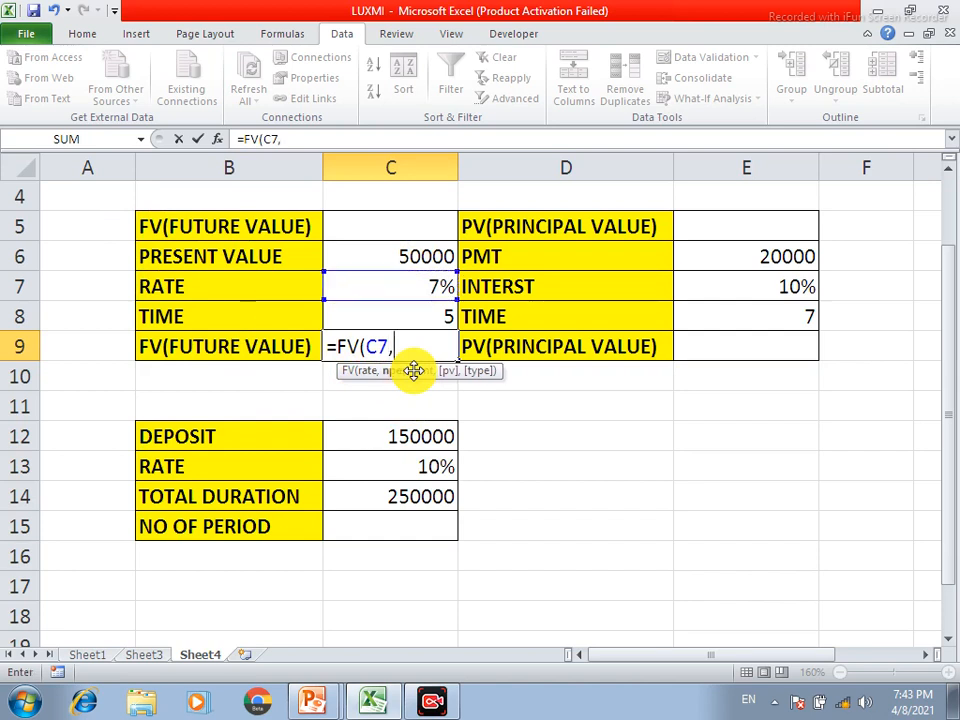
left_click(407, 313)
type(",,")
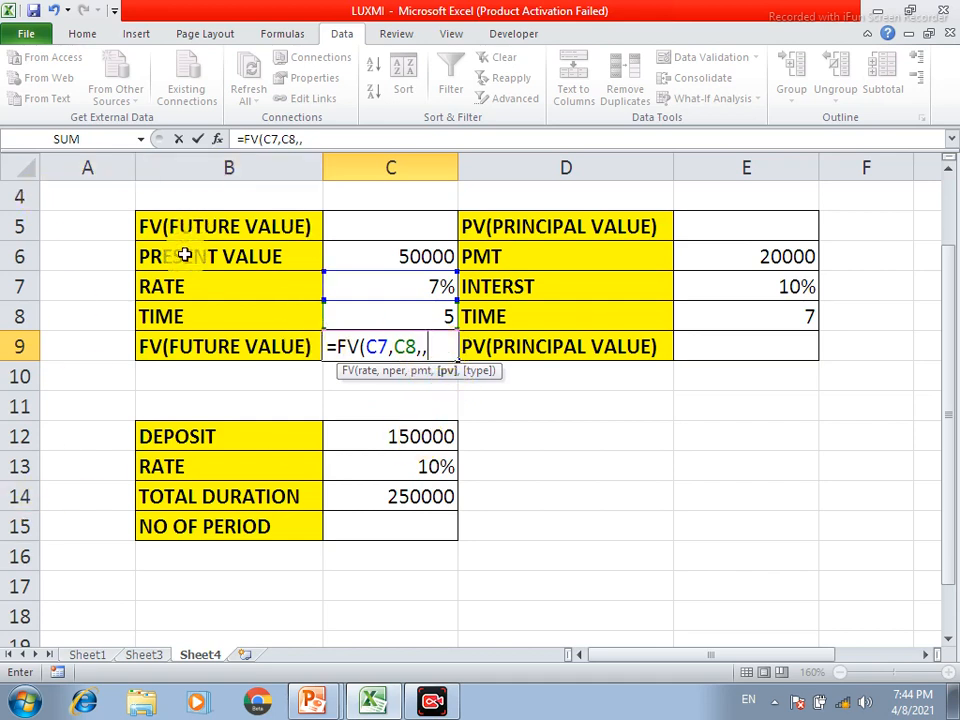
left_click(419, 257)
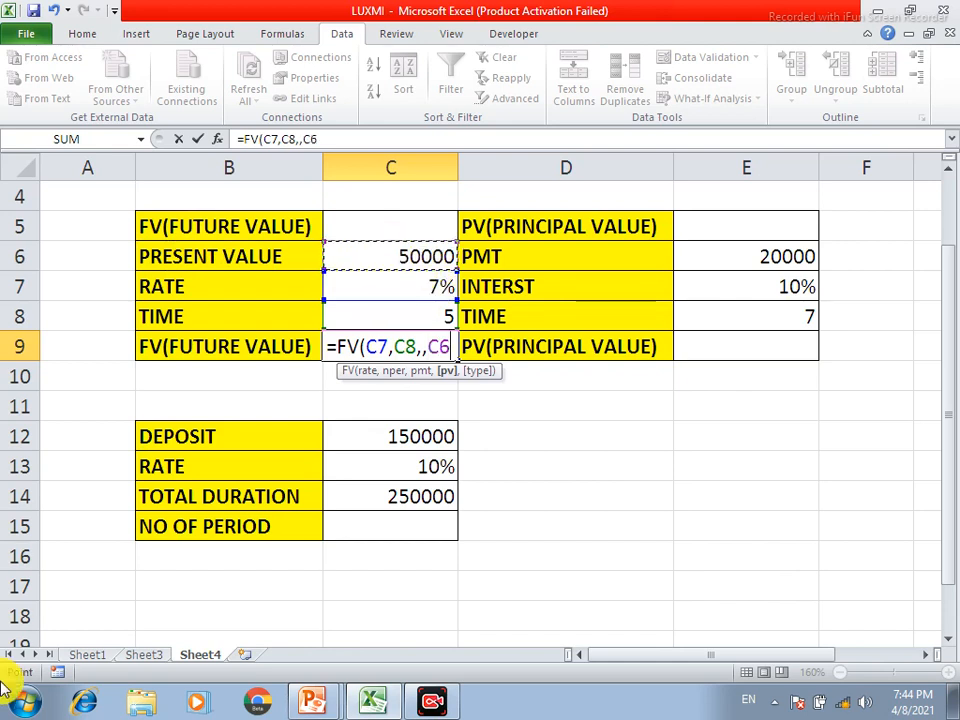
type(")")
key("Return")
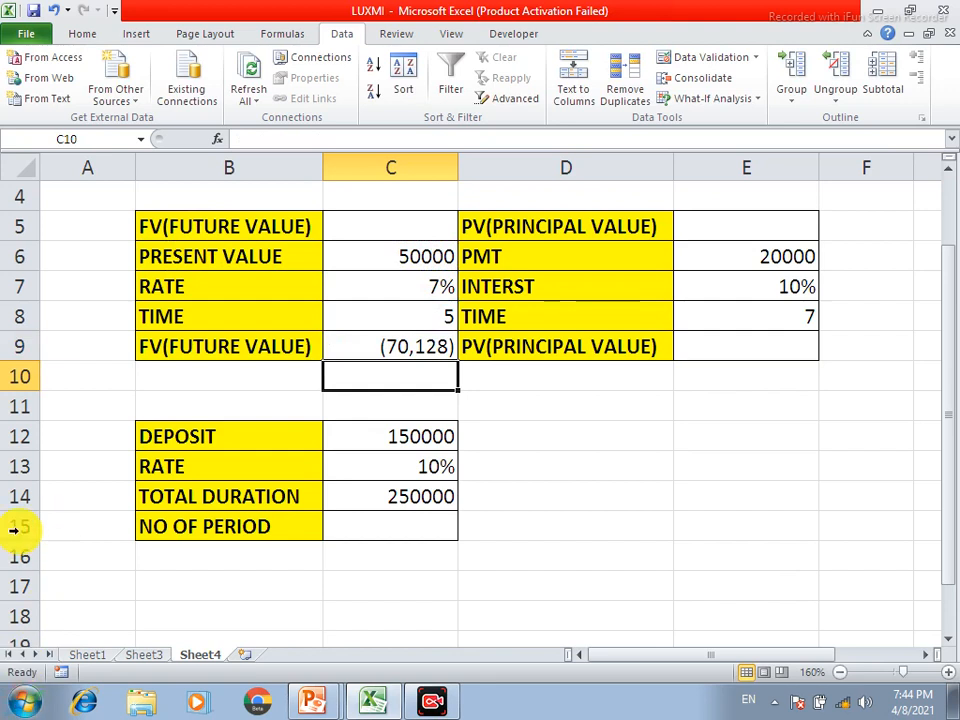
Step: Review the arguments of the FV formula in C9, including the present value argument
left_click(384, 347)
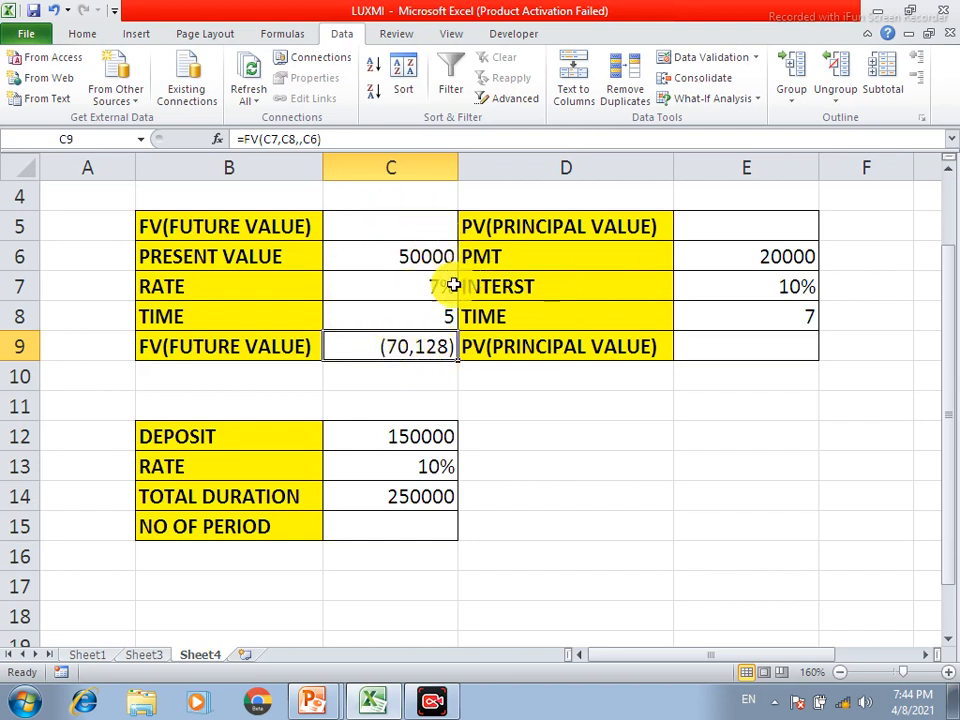
double_click(405, 345)
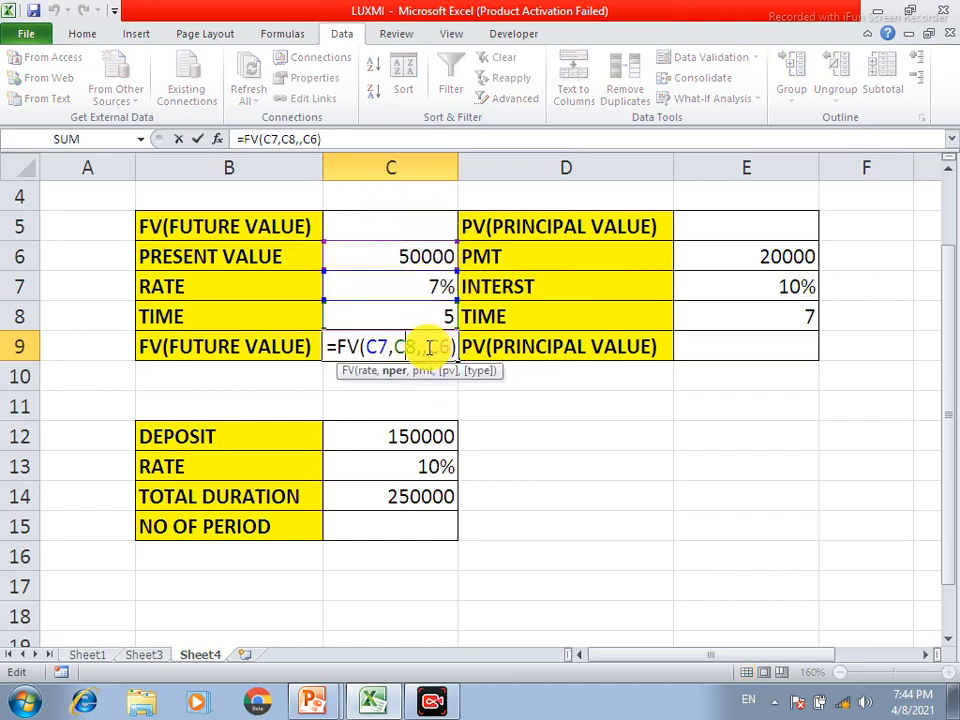
left_click(432, 356)
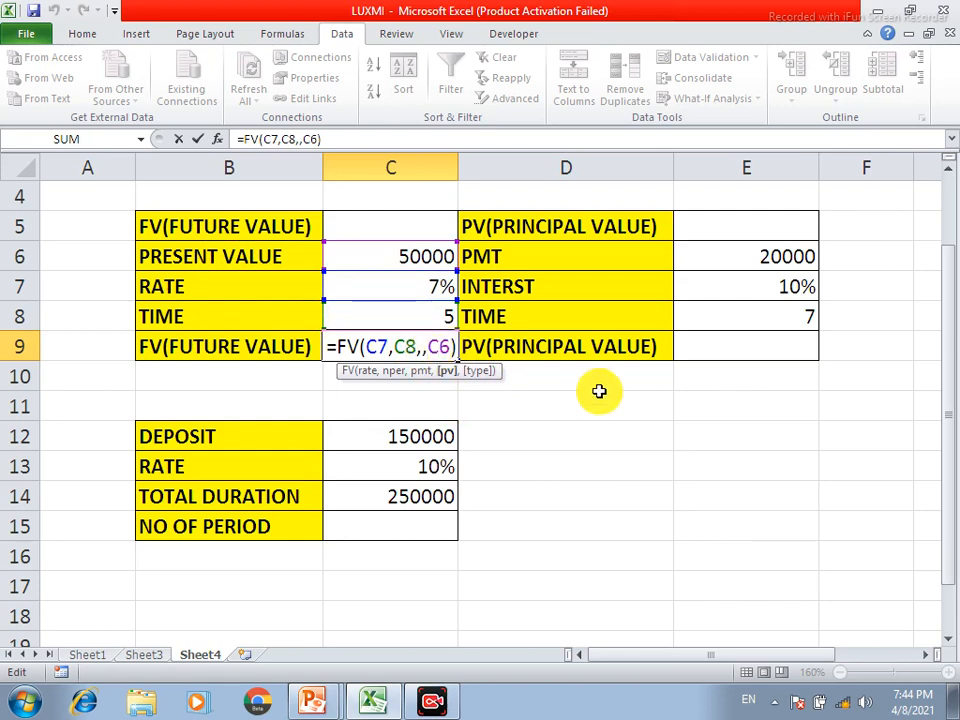
key("Return")
Step: Calculate the principal value in E9 with =PV(E7/12,E8*12,E6), using the monthly rate and number of months
left_click(782, 352)
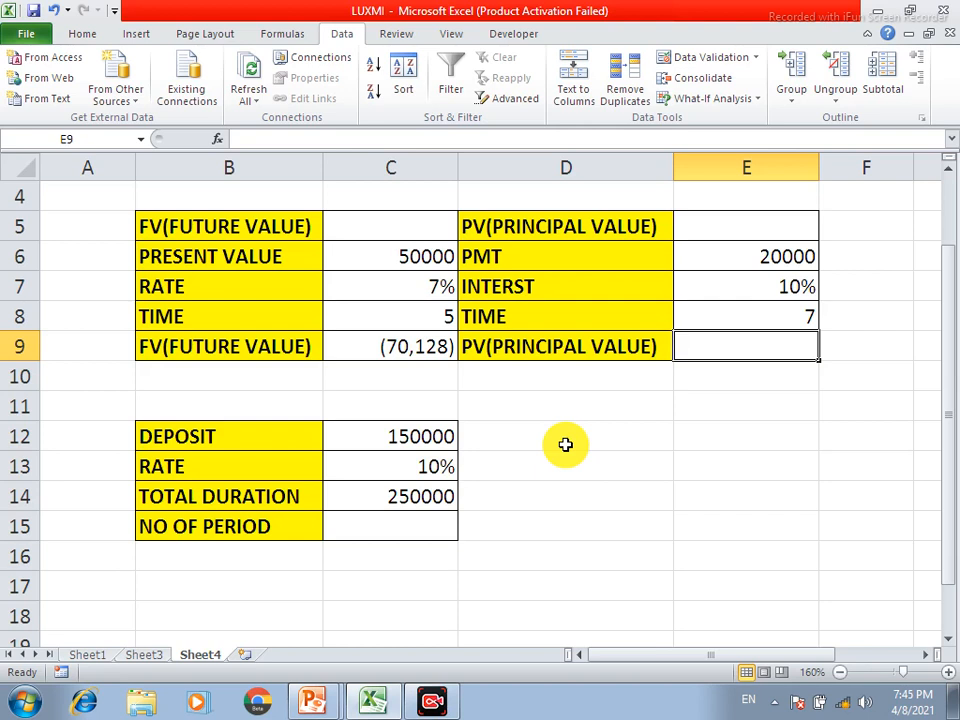
type("=P")
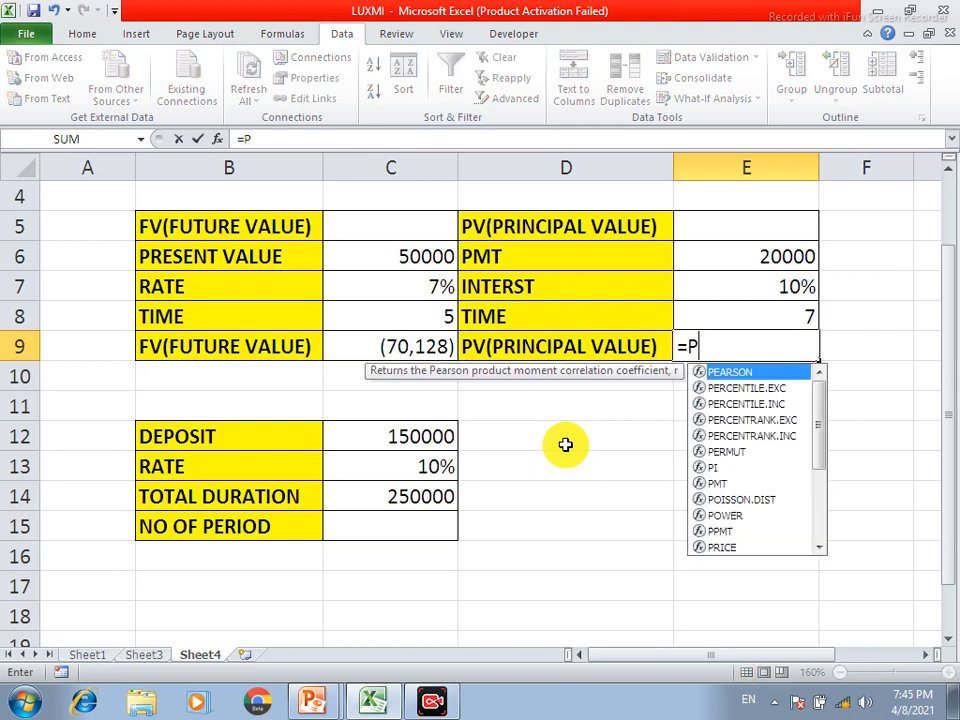
type("V(")
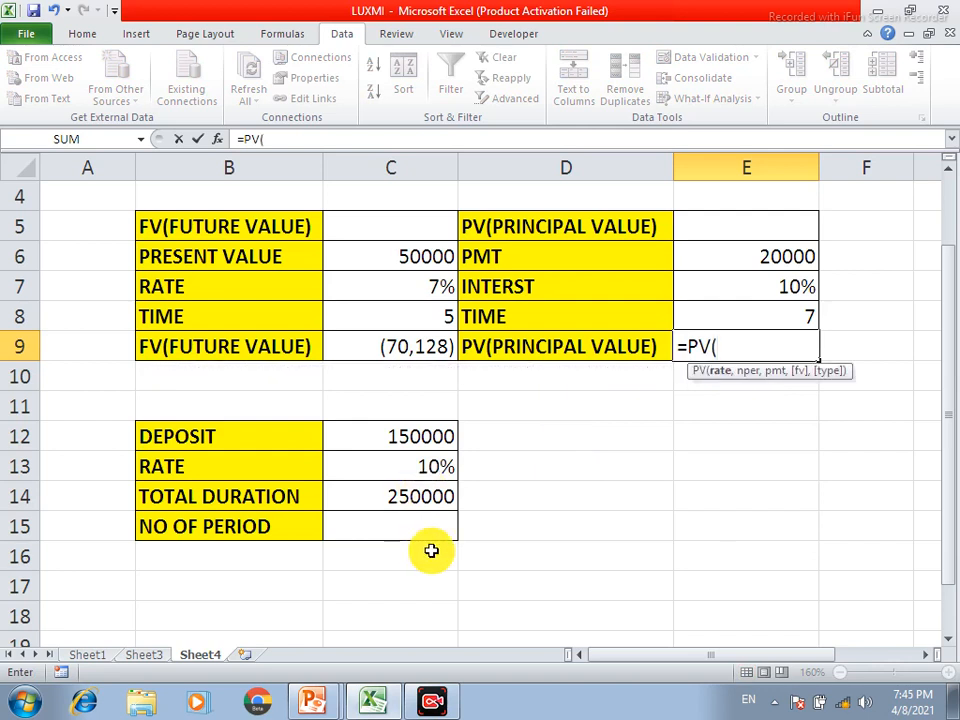
left_click(746, 285)
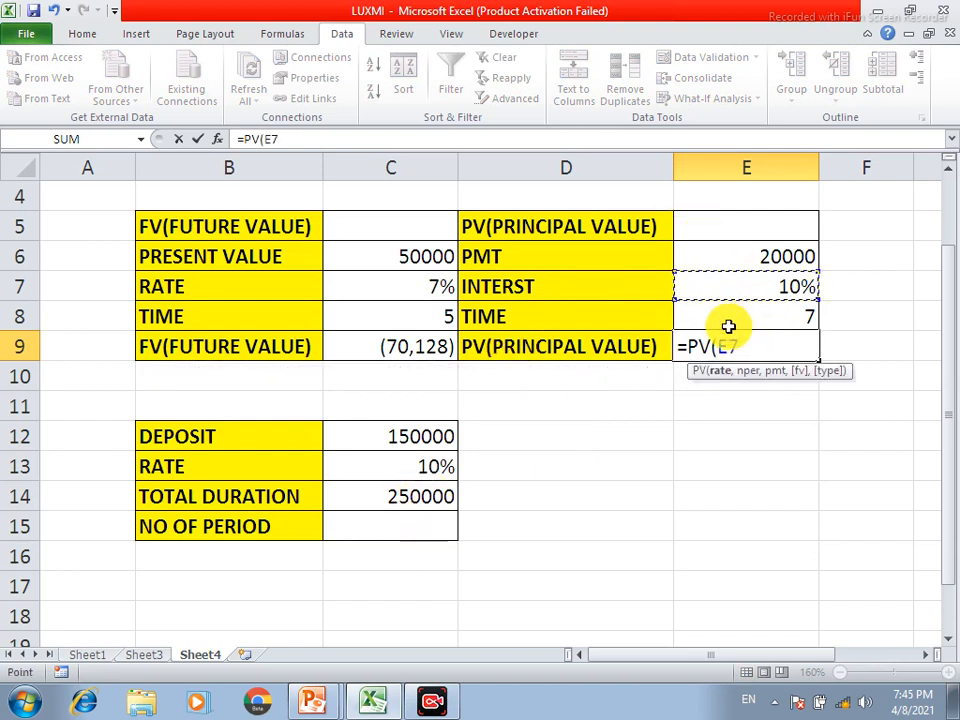
type("/12,")
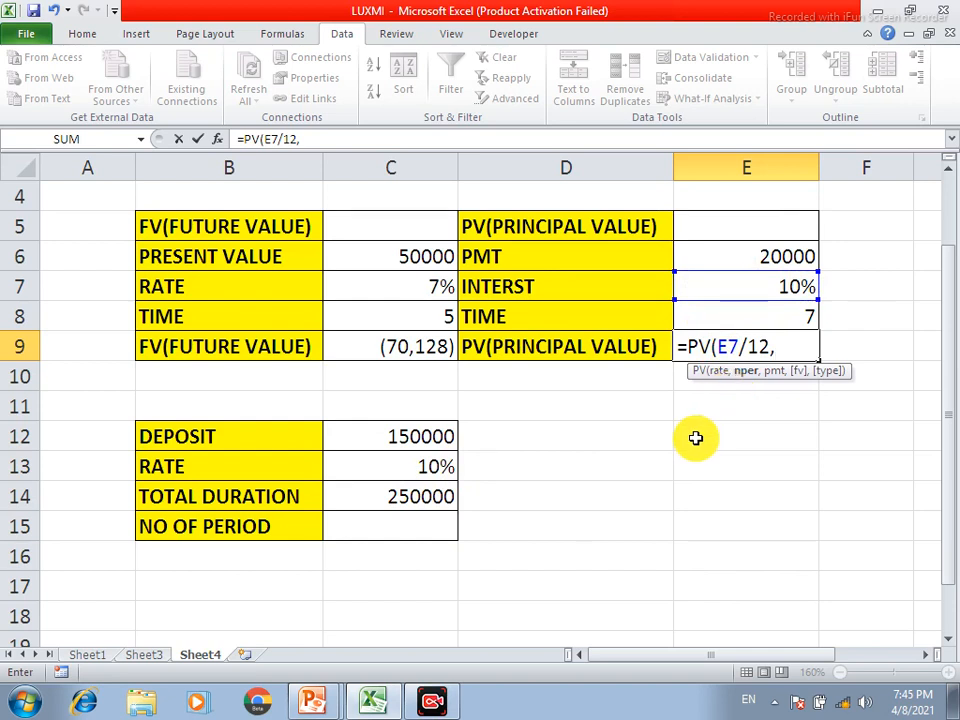
left_click(786, 317)
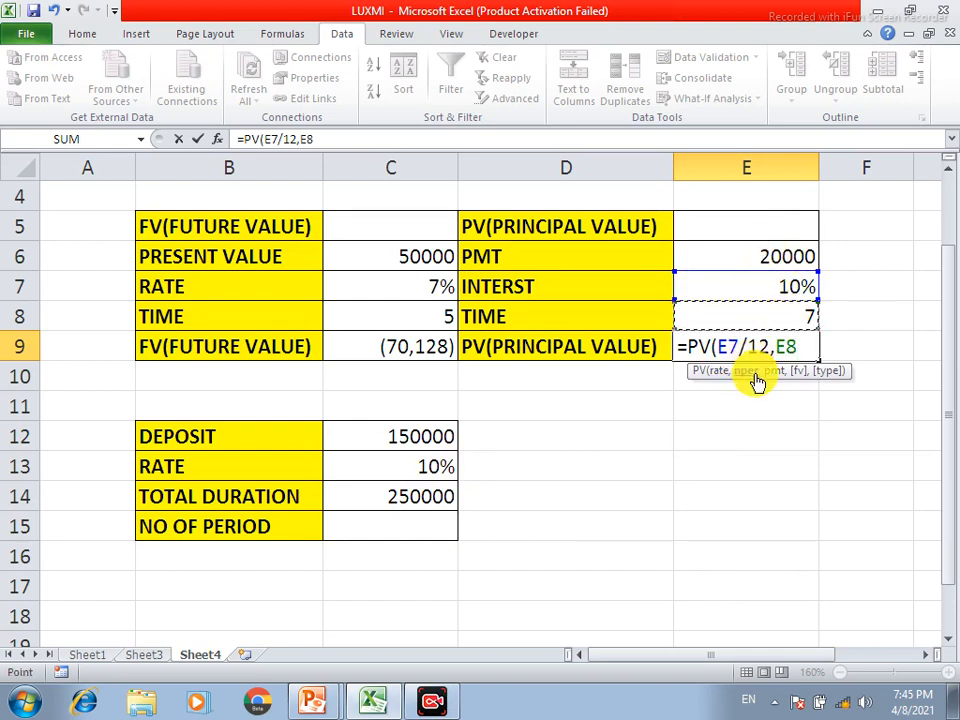
type("8")
key("BackSpace")
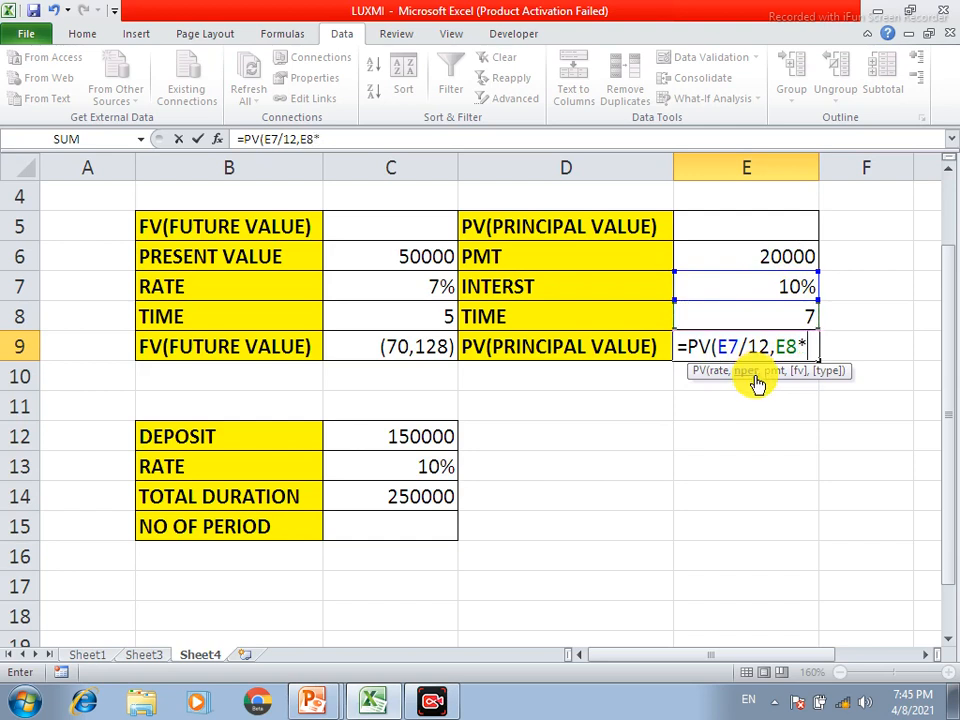
type("*12,")
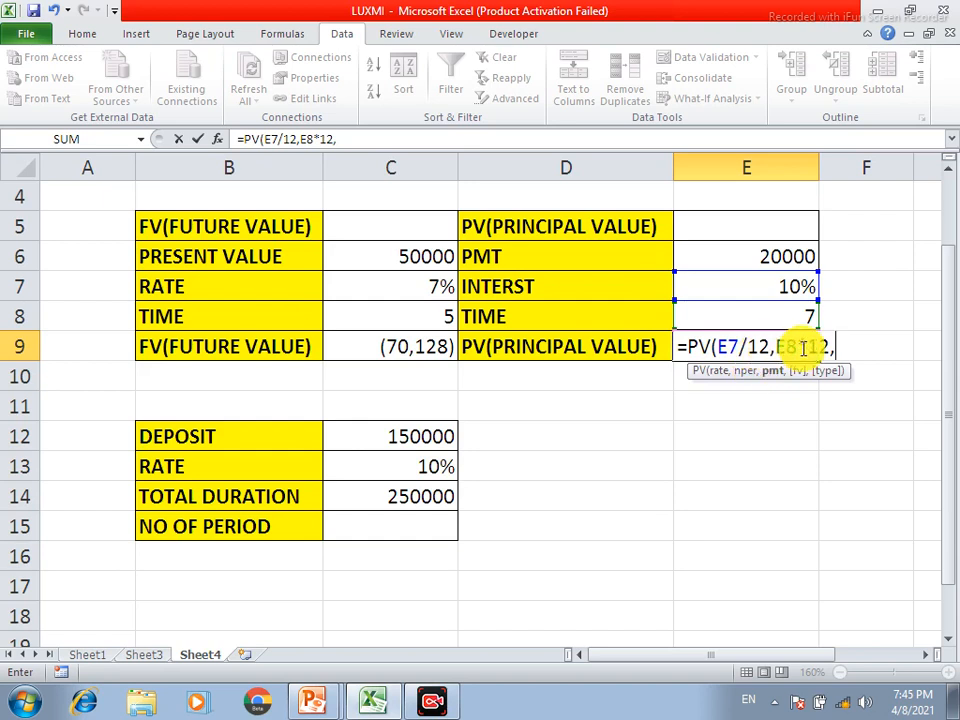
left_click(763, 257)
type(")")
key("Return")
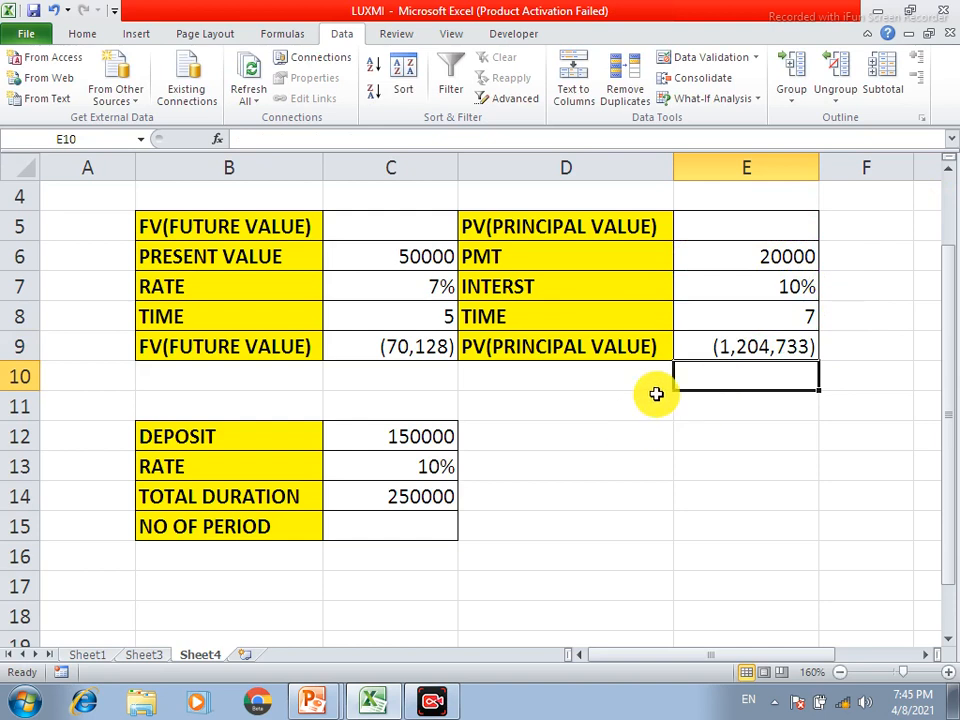
Step: Review the rate, period and payment arguments of the PV formula in E9
double_click(742, 345)
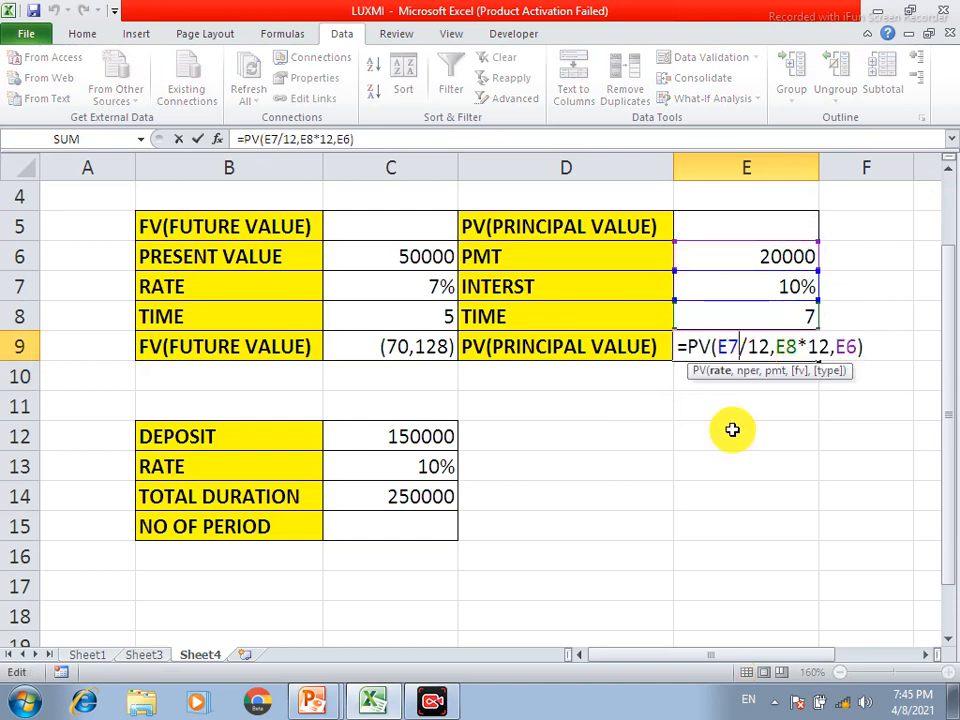
key("Return")
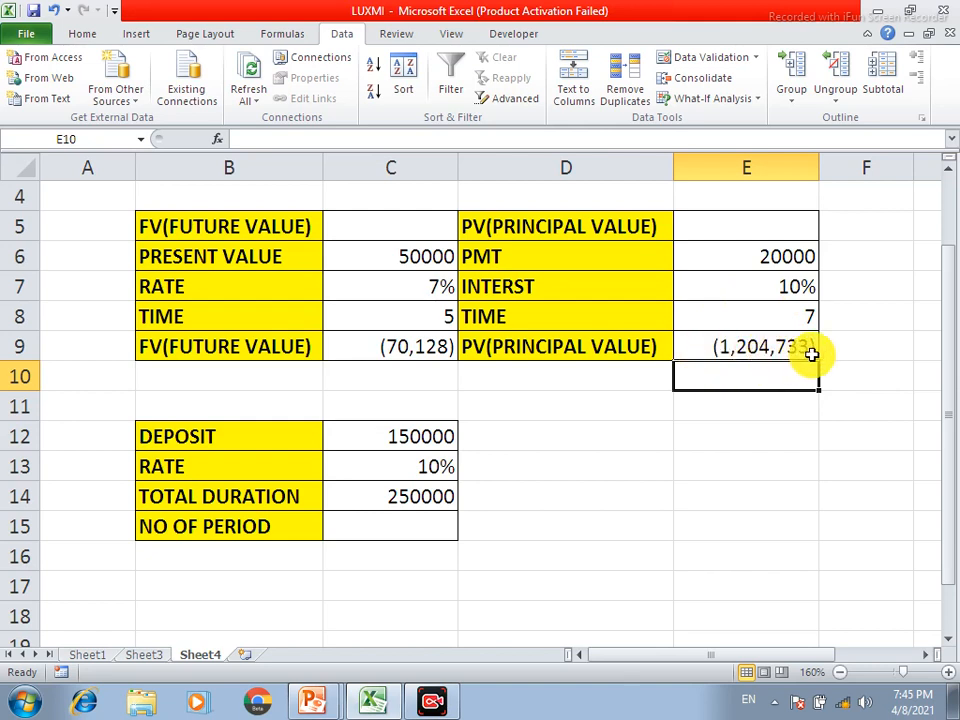
left_click(742, 346)
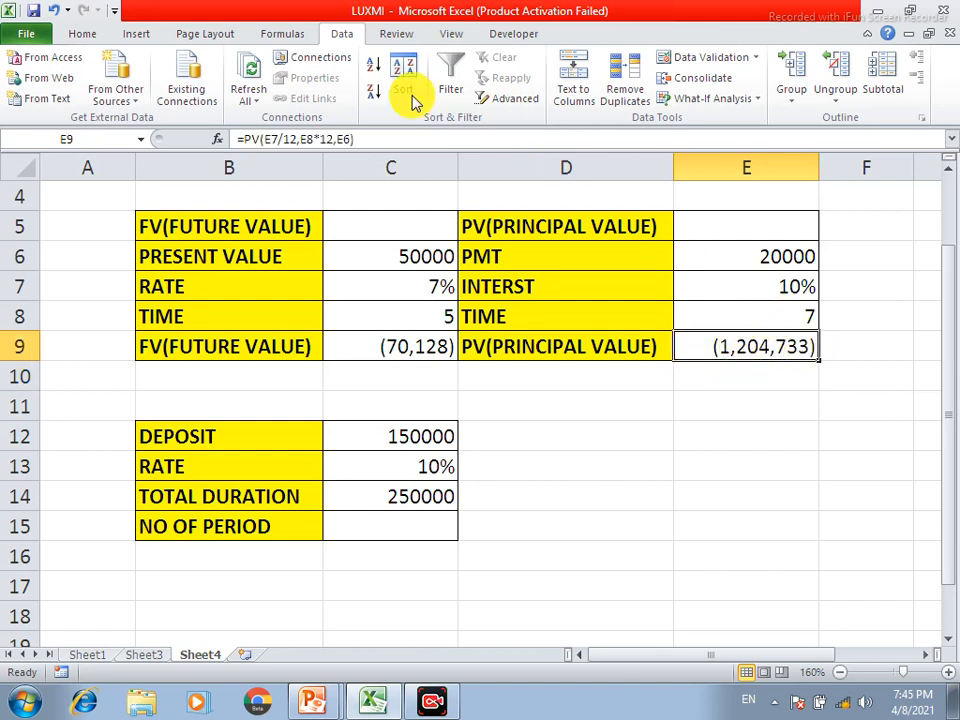
left_click(741, 396)
Step: Enter =NPER(C13,,C12,C14) in C15 for the number of periods, leaving the payment argument empty
scroll(672, 386, "down", 2)
scroll(668, 382, "down", 1)
scroll(640, 385, "up", 1)
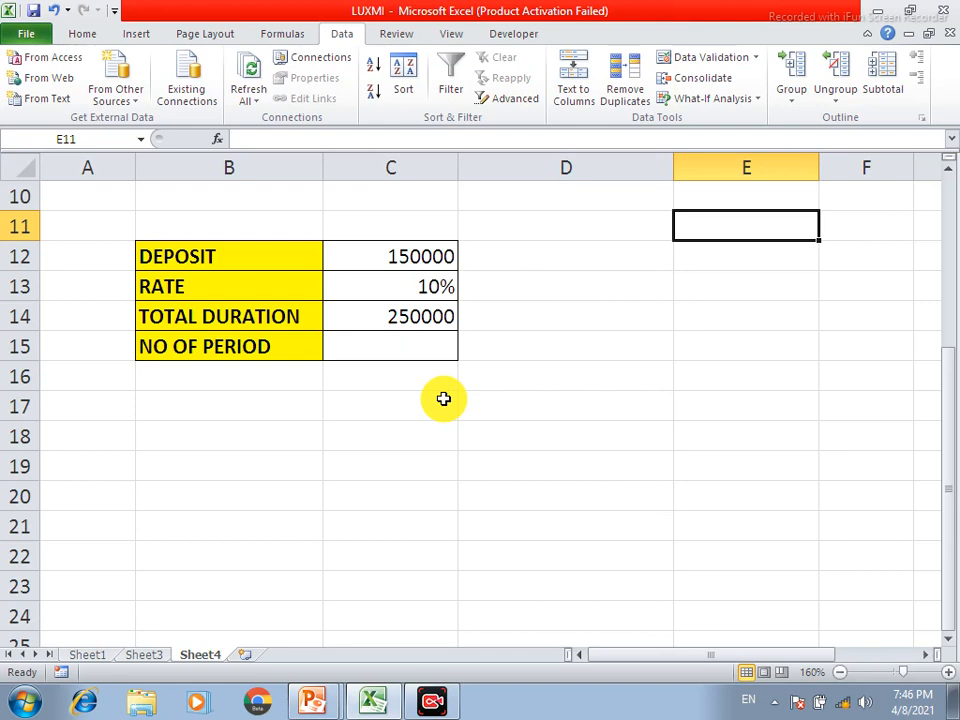
left_click(406, 346)
type("=")
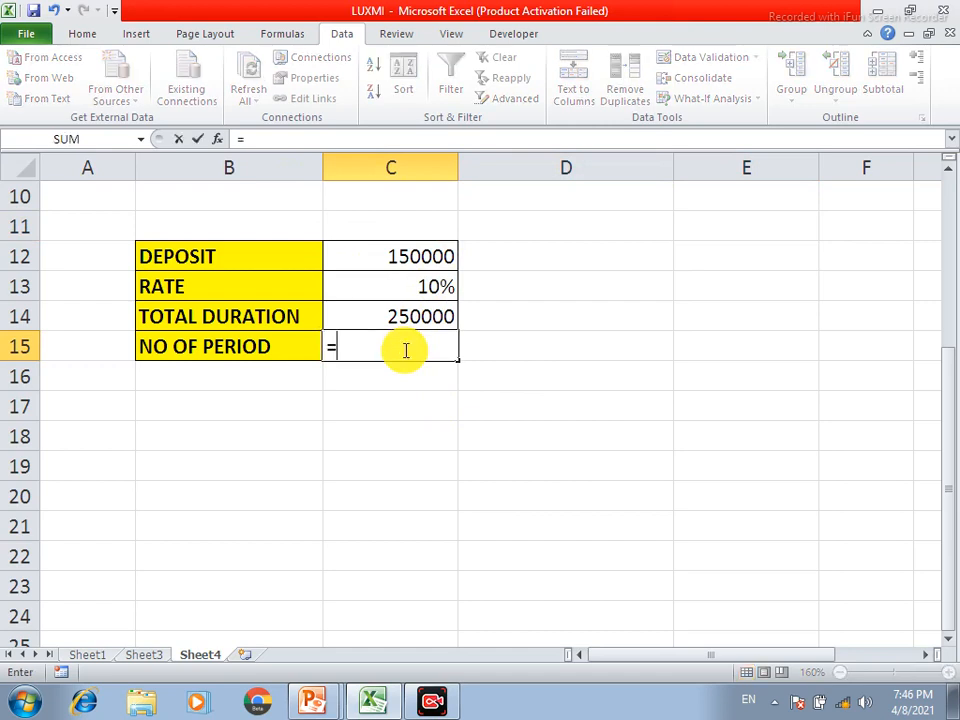
type("NPER(")
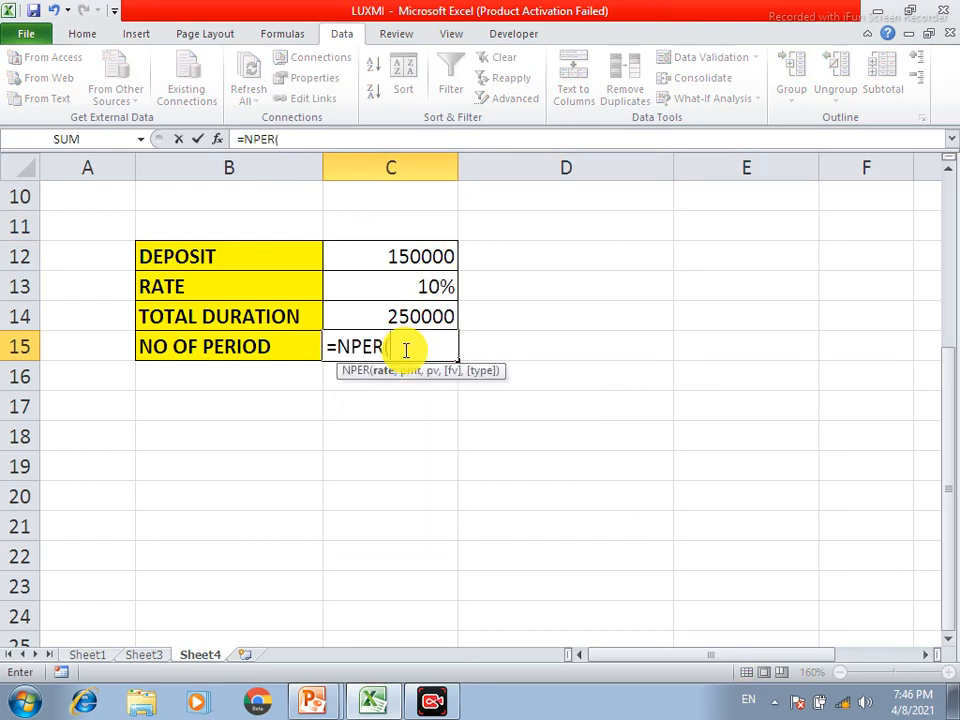
left_click(407, 283)
type(",,")
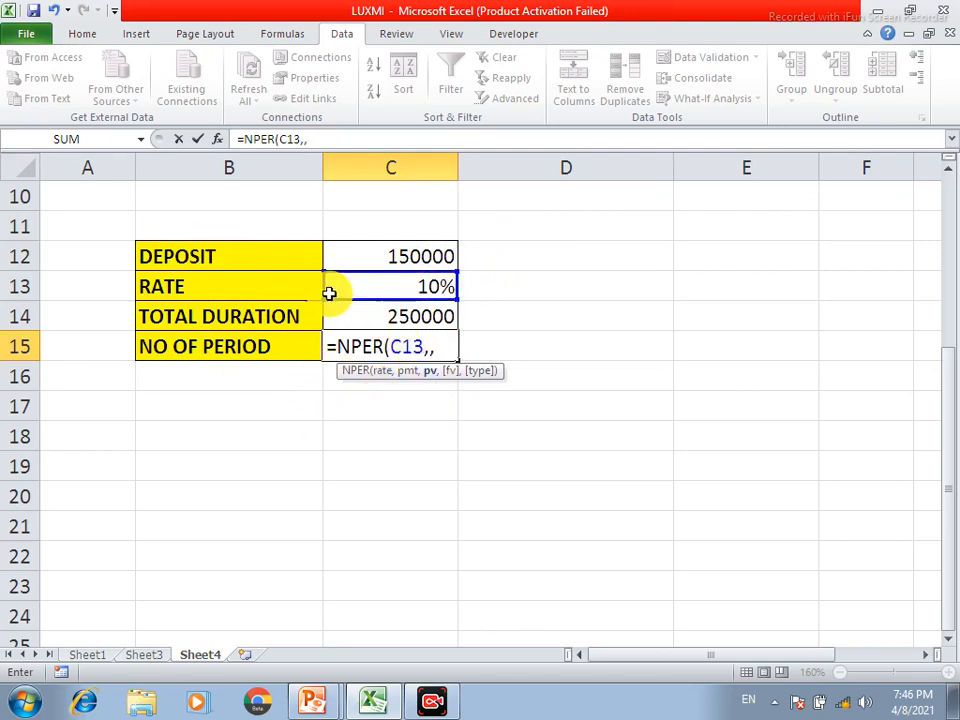
left_click(408, 253)
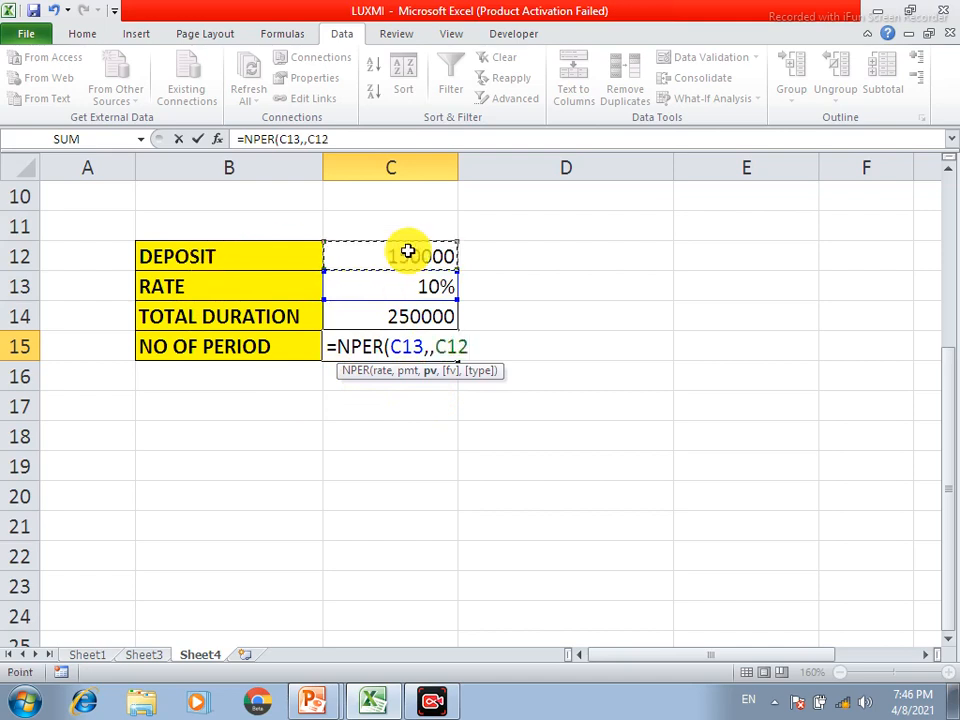
type(",")
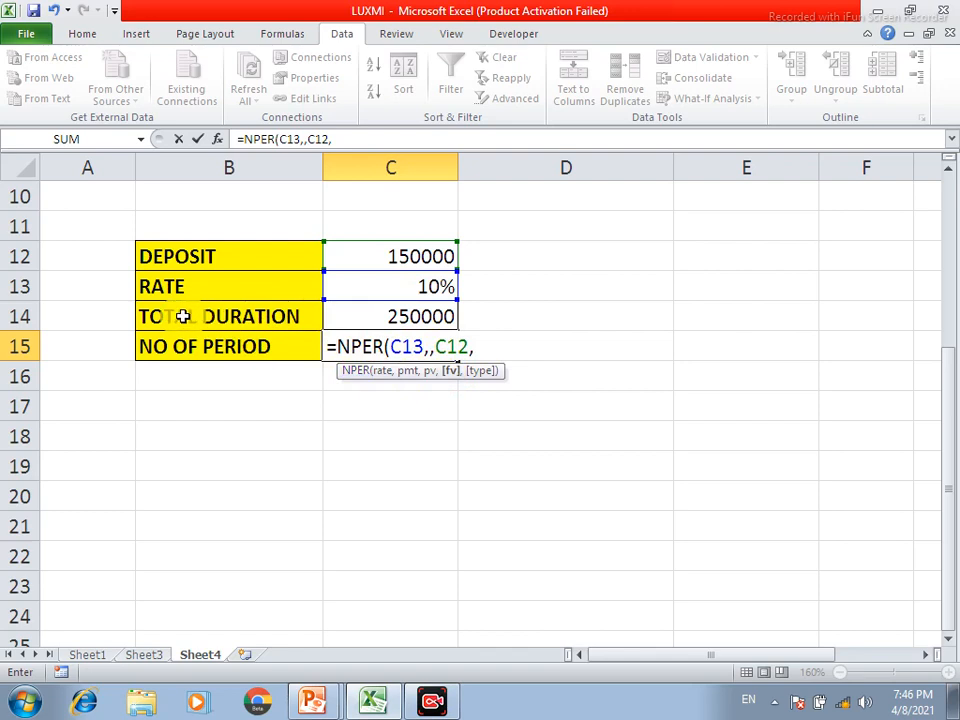
left_click(432, 316)
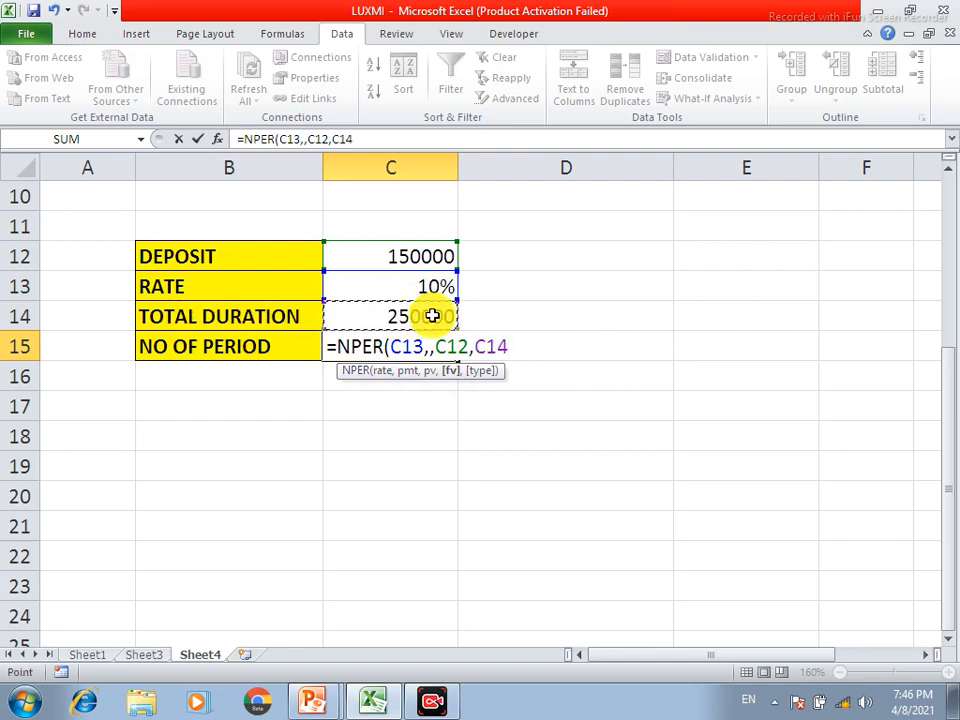
type(")")
key("Return")
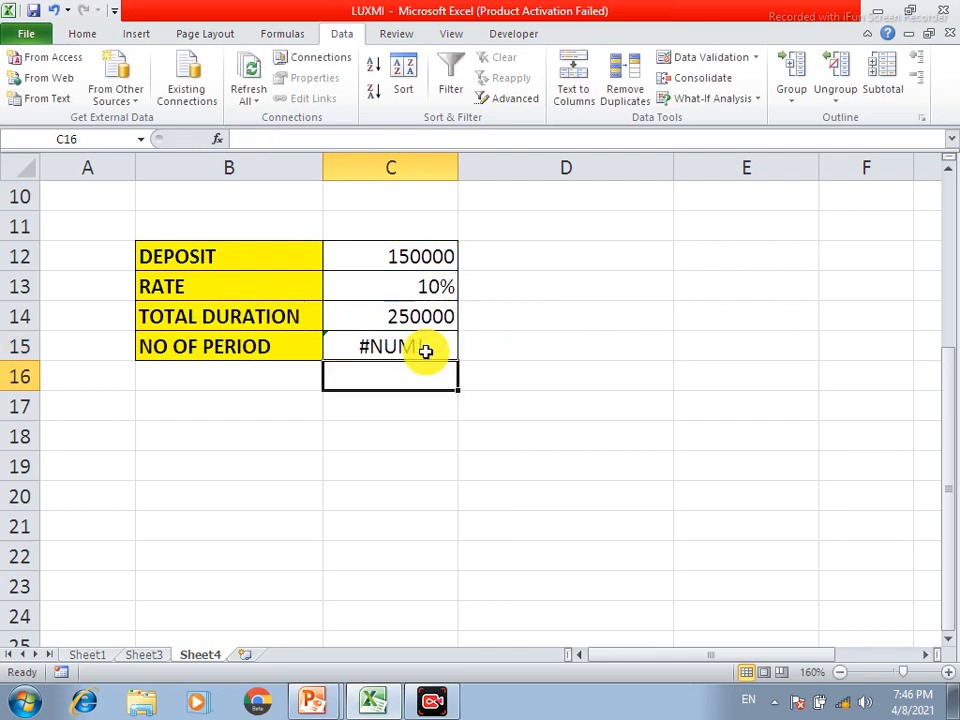
Step: Make the deposit argument negative in the C15 formula, giving =NPER(C13,,-C12,C14)
left_click(375, 347)
double_click(395, 347)
left_click(457, 350)
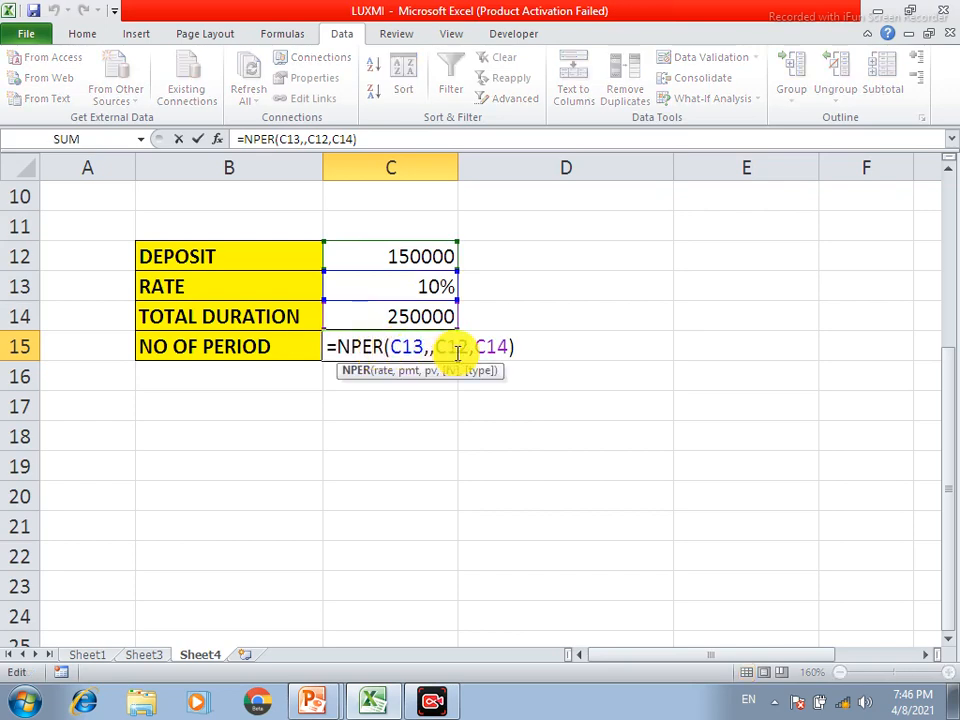
left_click(439, 348)
type("-")
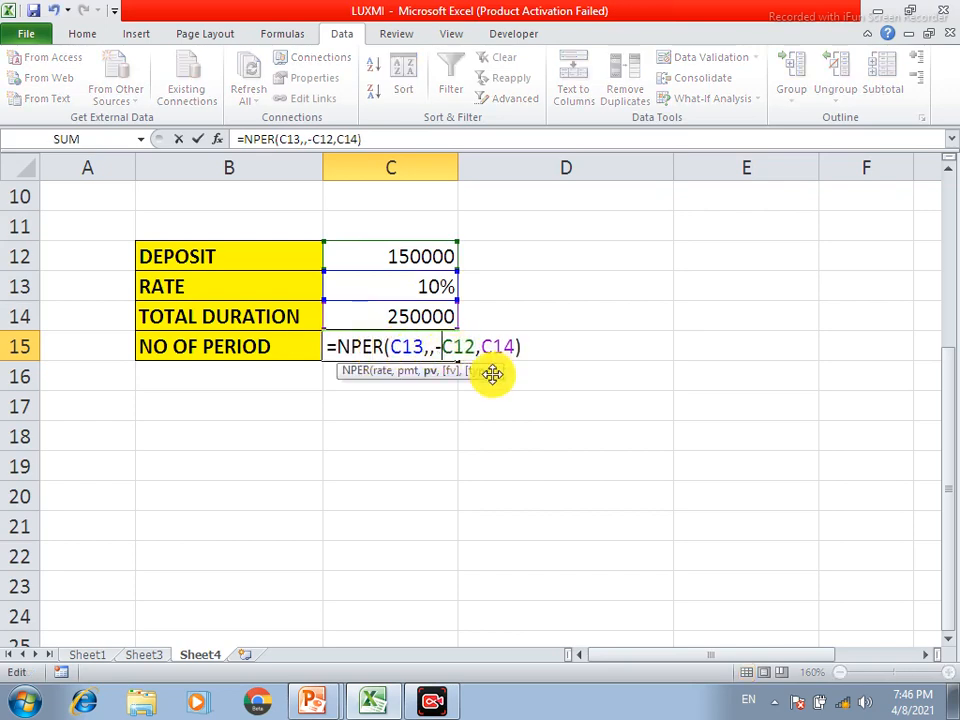
key("Return")
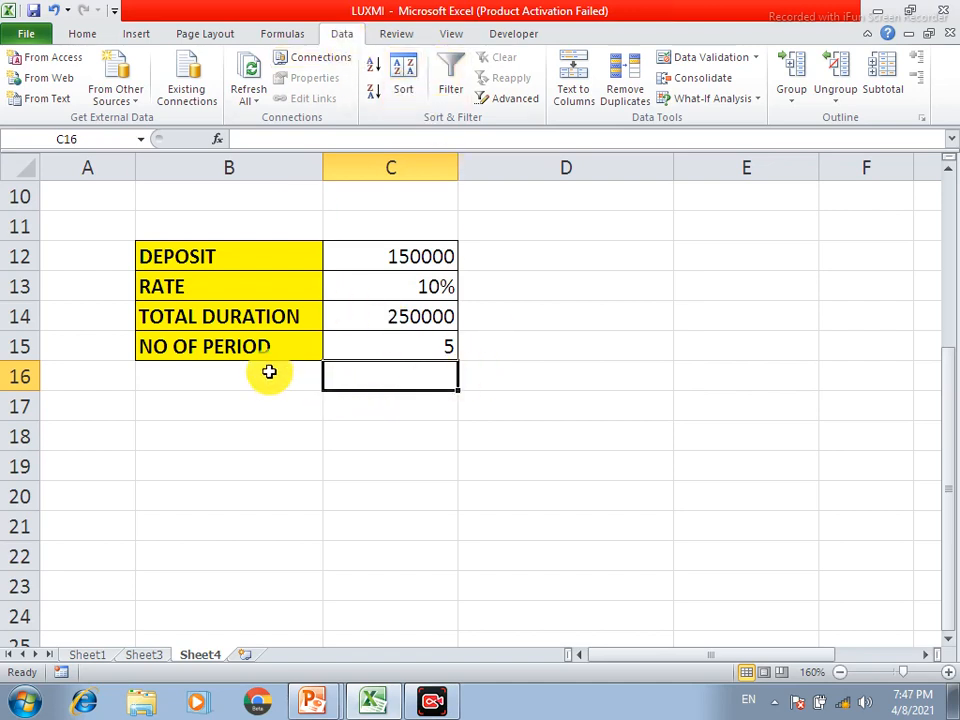
Step: Check the number-of-periods result and its NPER formula in C15 against the deposit table
left_click(395, 342)
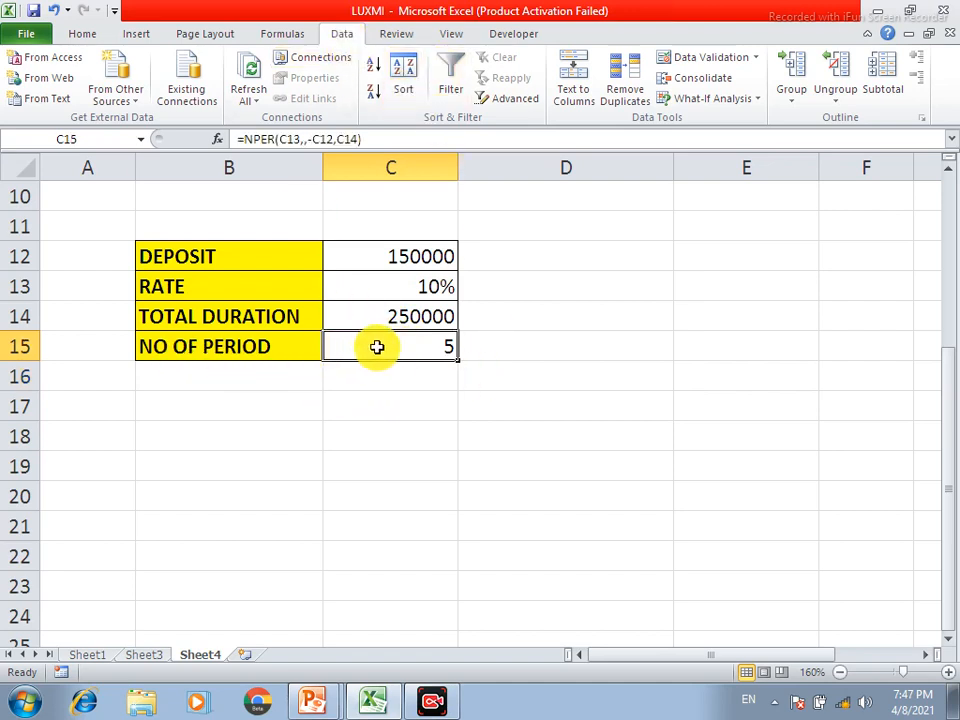
left_click(444, 408)
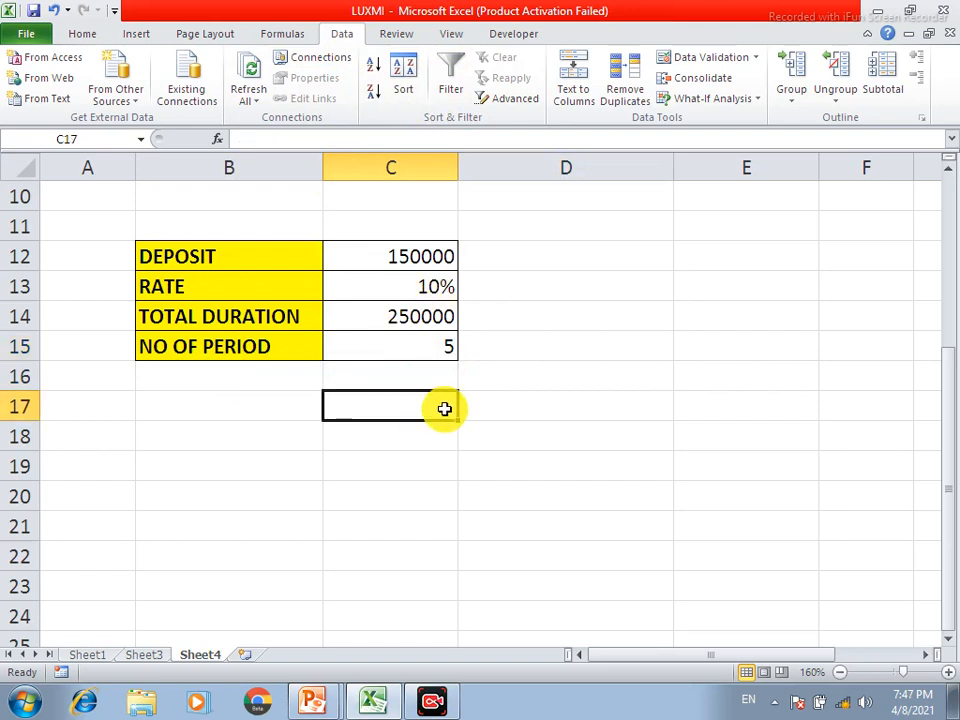
left_click(422, 345)
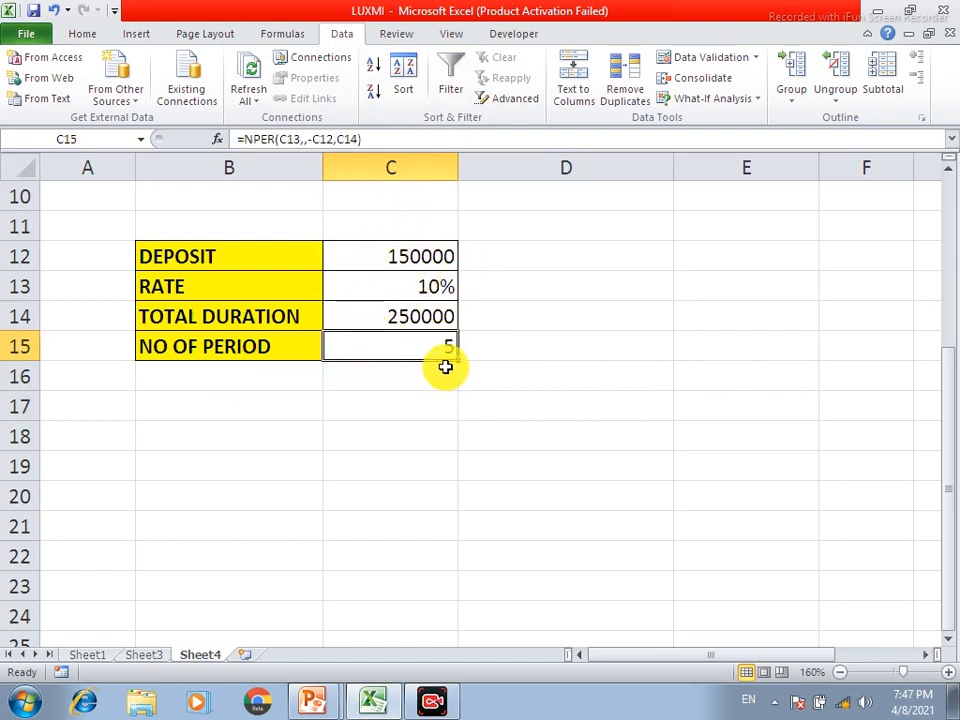
left_click(410, 433)
scroll(278, 380, "up", 1)
scroll(278, 380, "up", 2)
scroll(300, 365, "down", 7)
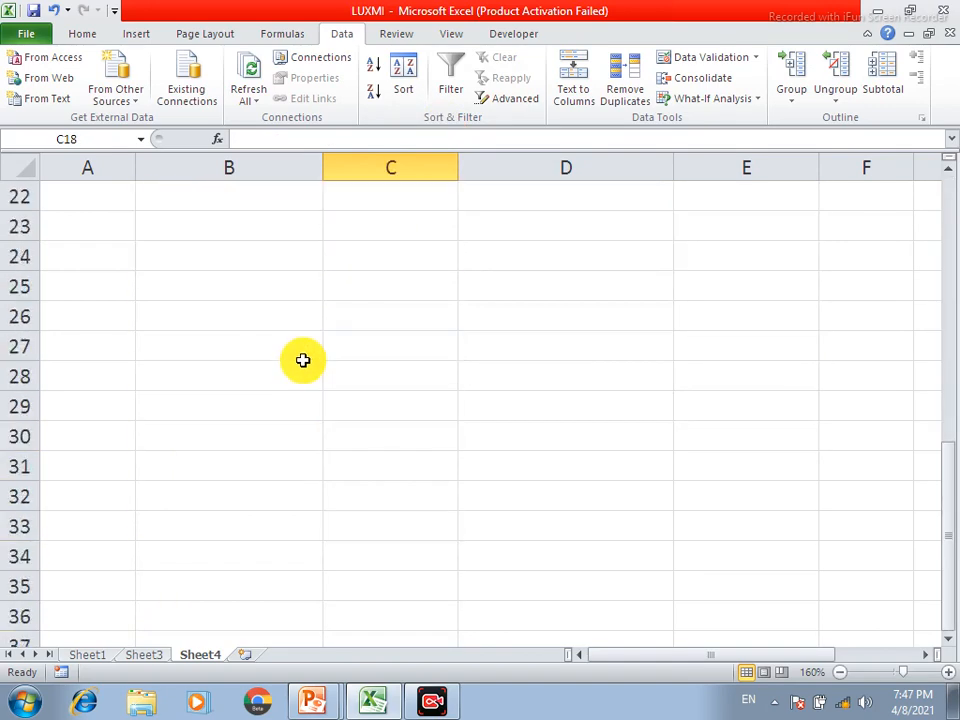